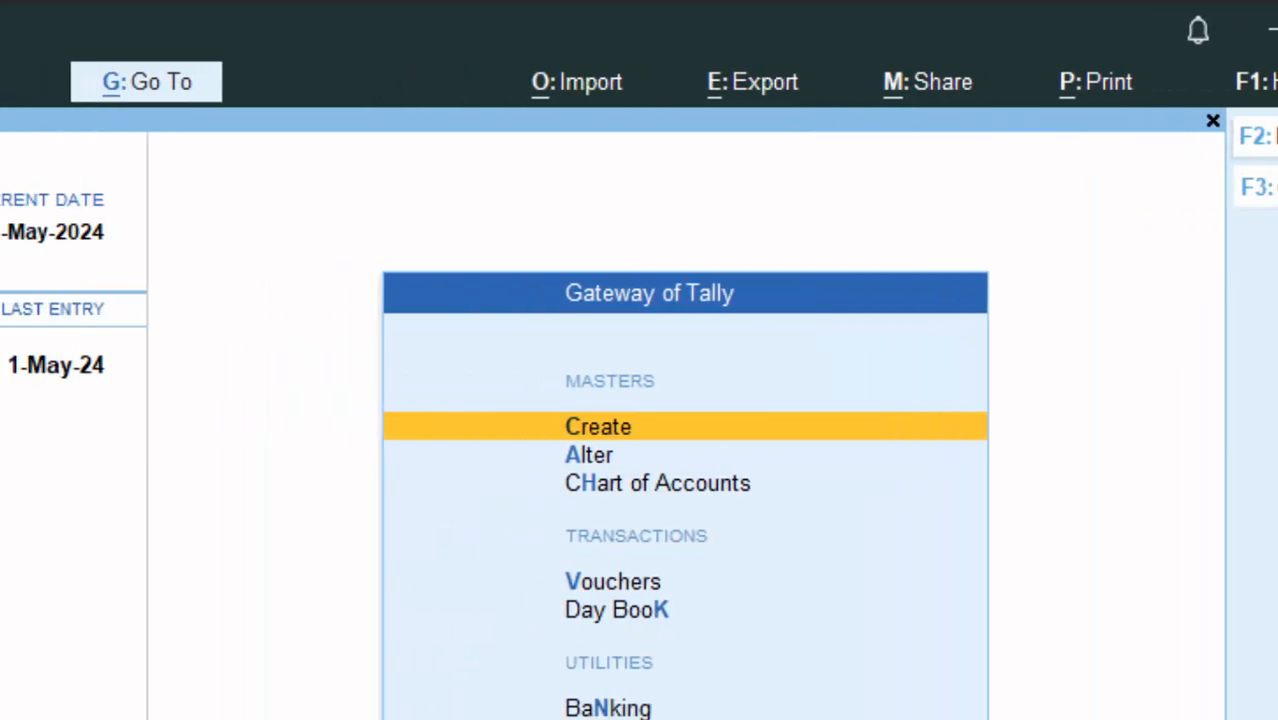
Start creating a new company and enter "Shpping Store" as its name and mailing name.
{"action": "left_click", "coordinate": [1117, 200]}
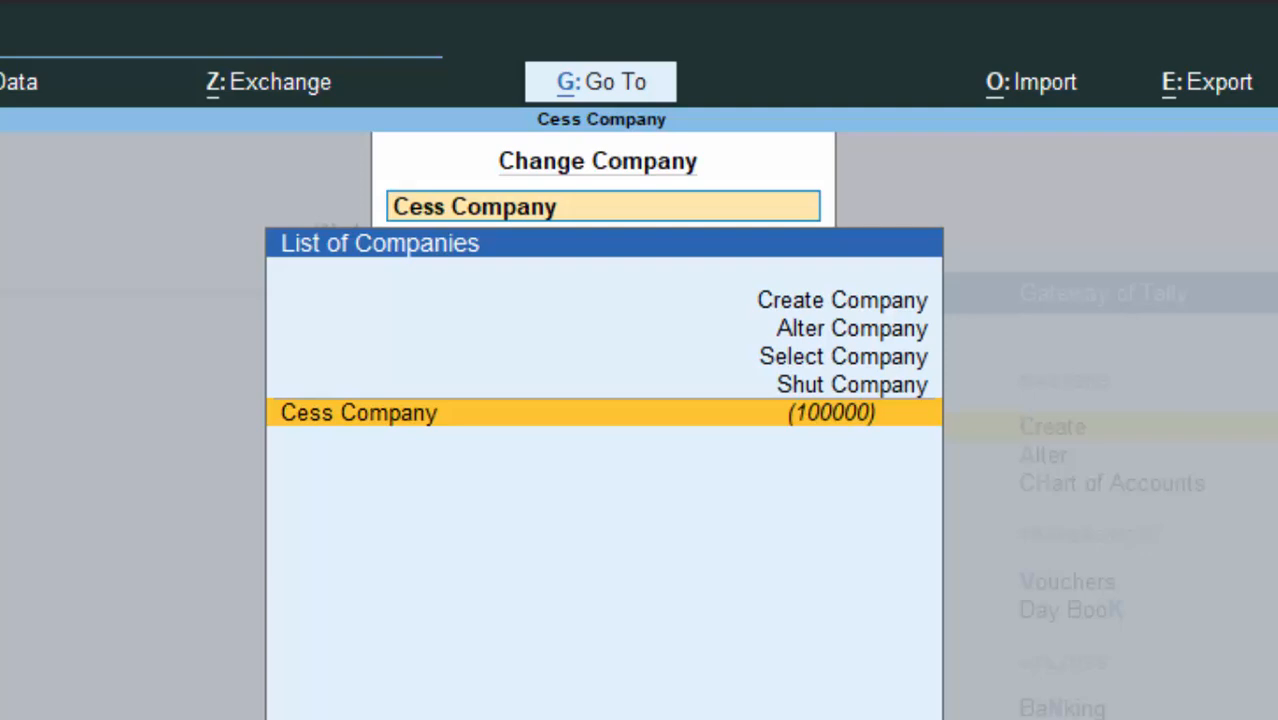
{"action": "key", "text": "Up"}
{"action": "key", "text": "Up"}
{"action": "key", "text": "Up"}
{"action": "key", "text": "Up"}
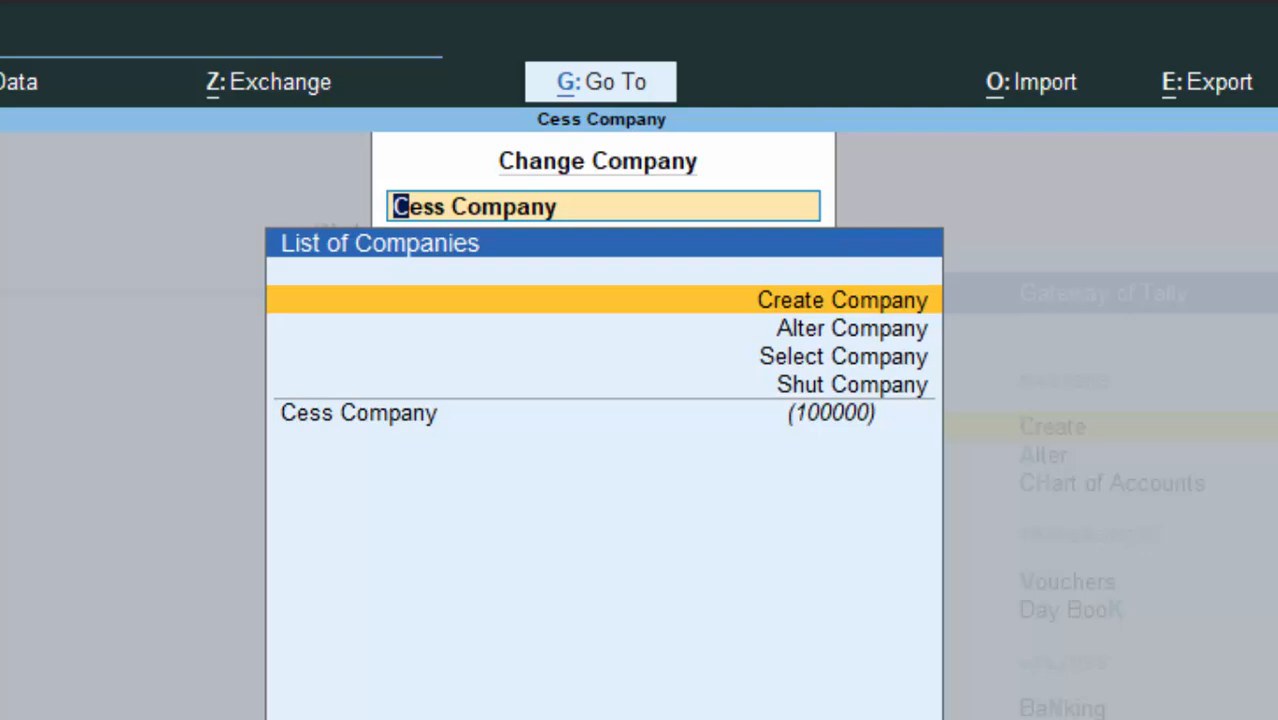
{"action": "key", "text": "Return"}
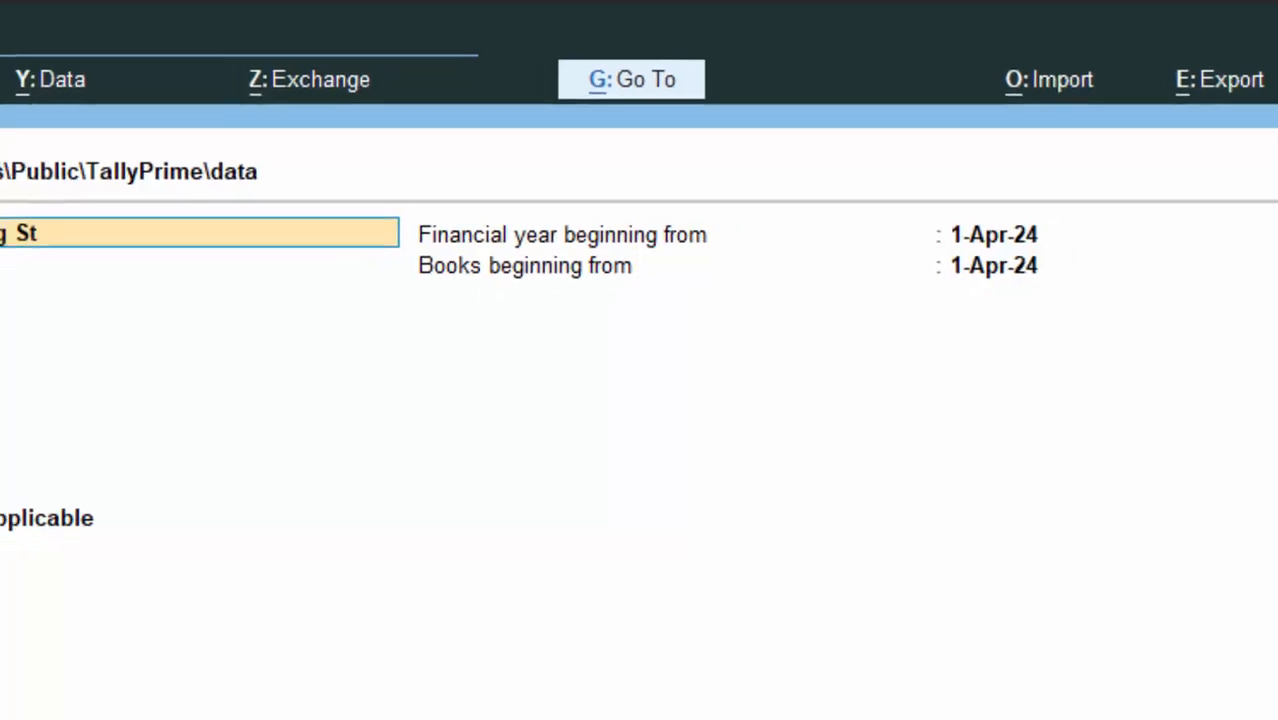
{"action": "type", "text": "ore"}
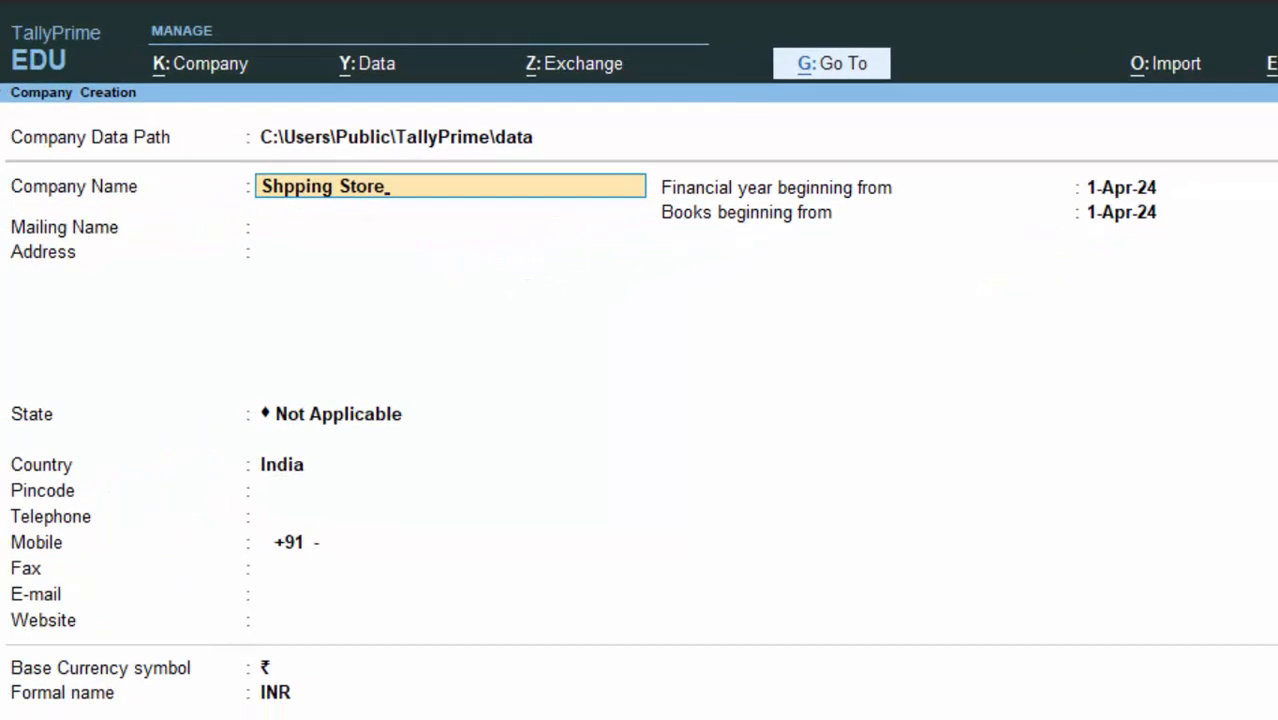
{"action": "key", "text": "Return"}
{"action": "key", "text": "Return"}
Enter the company's address and set its state to Uttar Pradesh.
{"action": "type", "text": "N"}
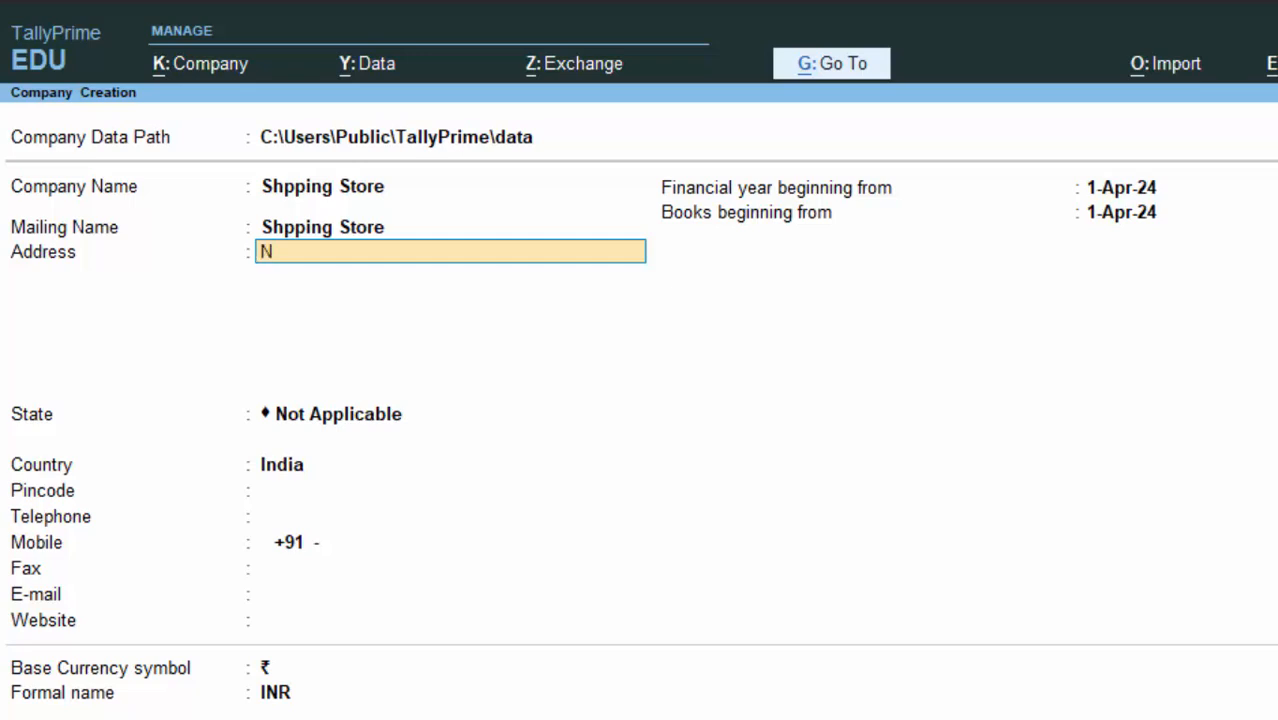
{"action": "type", "text": "ew Colony Deoria"}
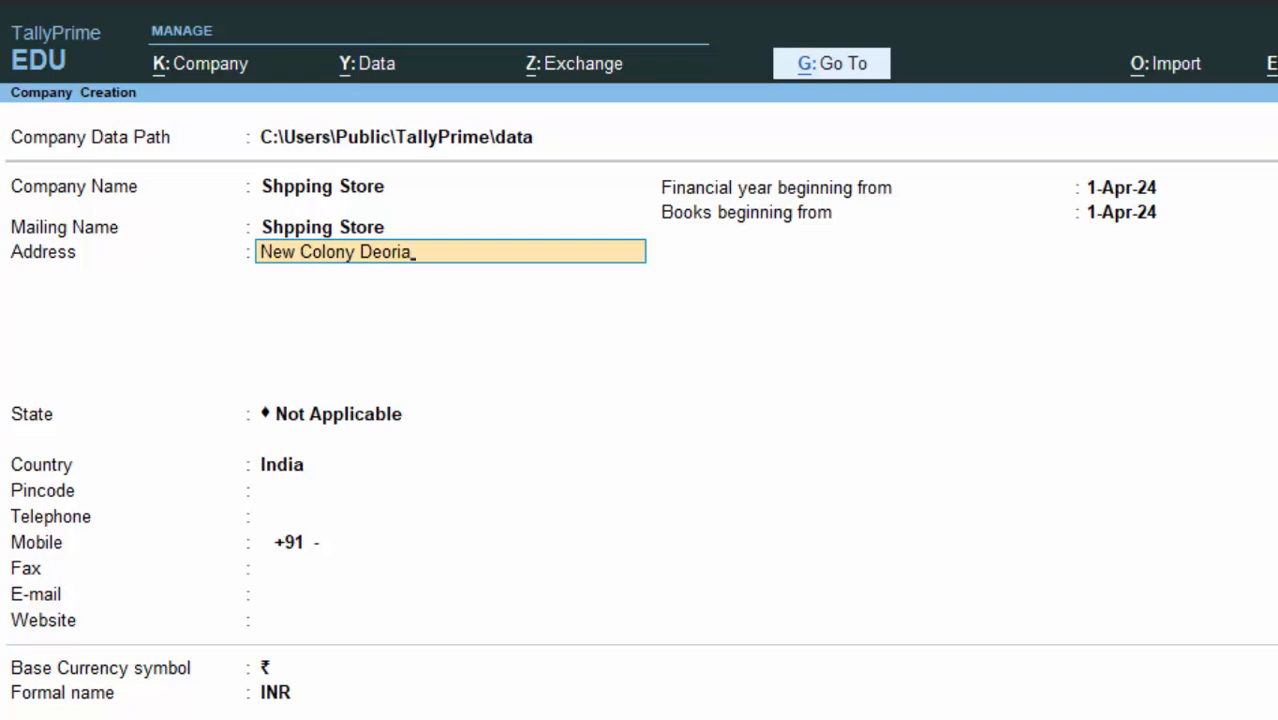
{"action": "key", "text": "Return"}
{"action": "key", "text": "Return"}
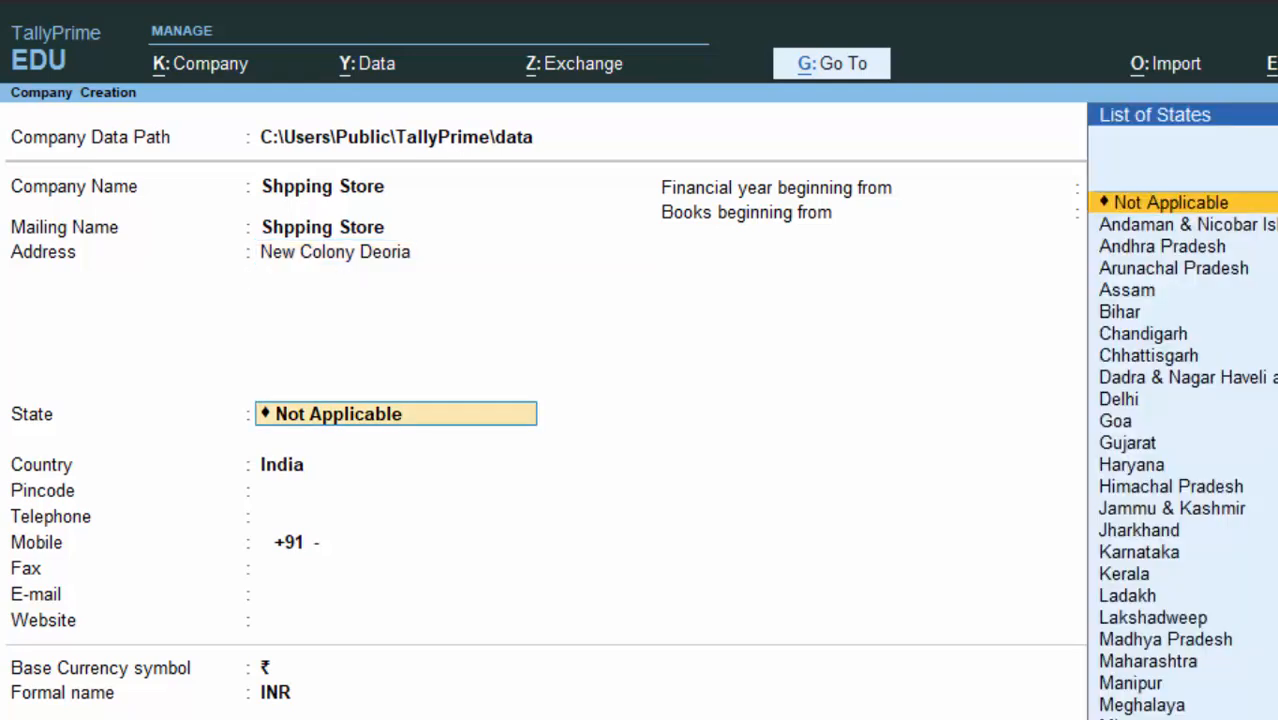
{"action": "type", "text": "U"}
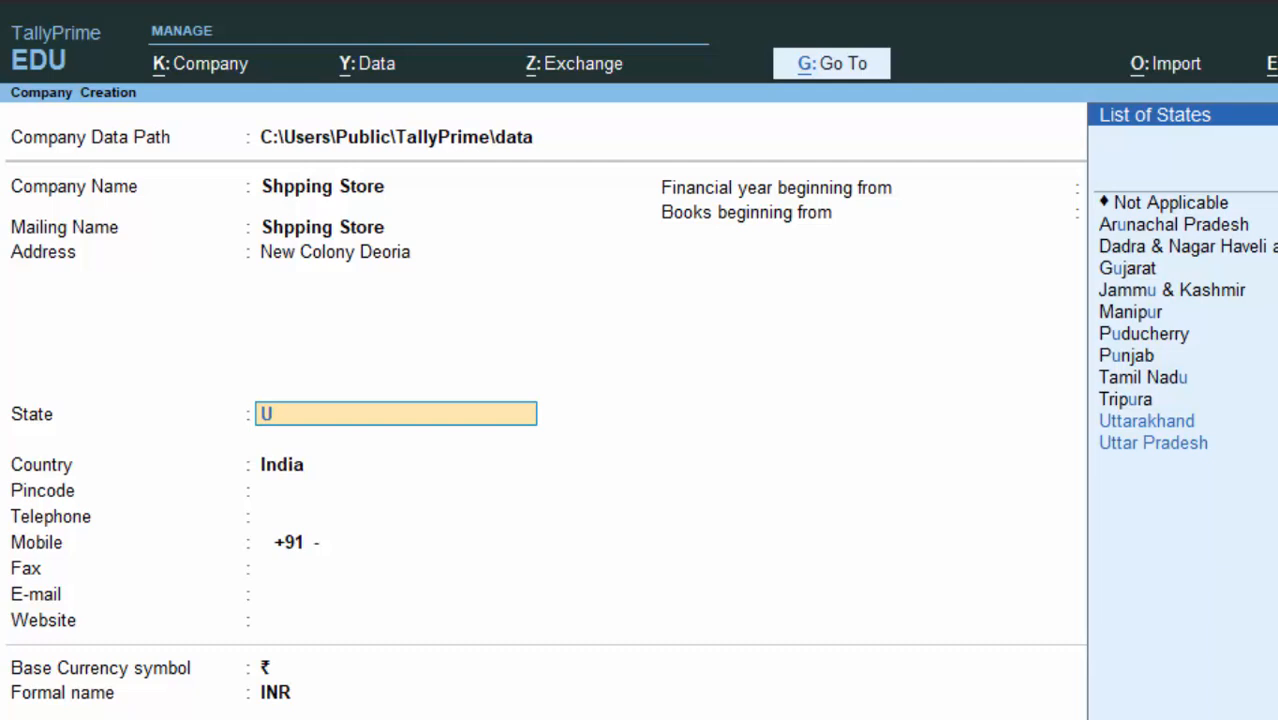
{"action": "key", "text": "Down"}
{"action": "key", "text": "Down"}
{"action": "key", "text": "Return"}
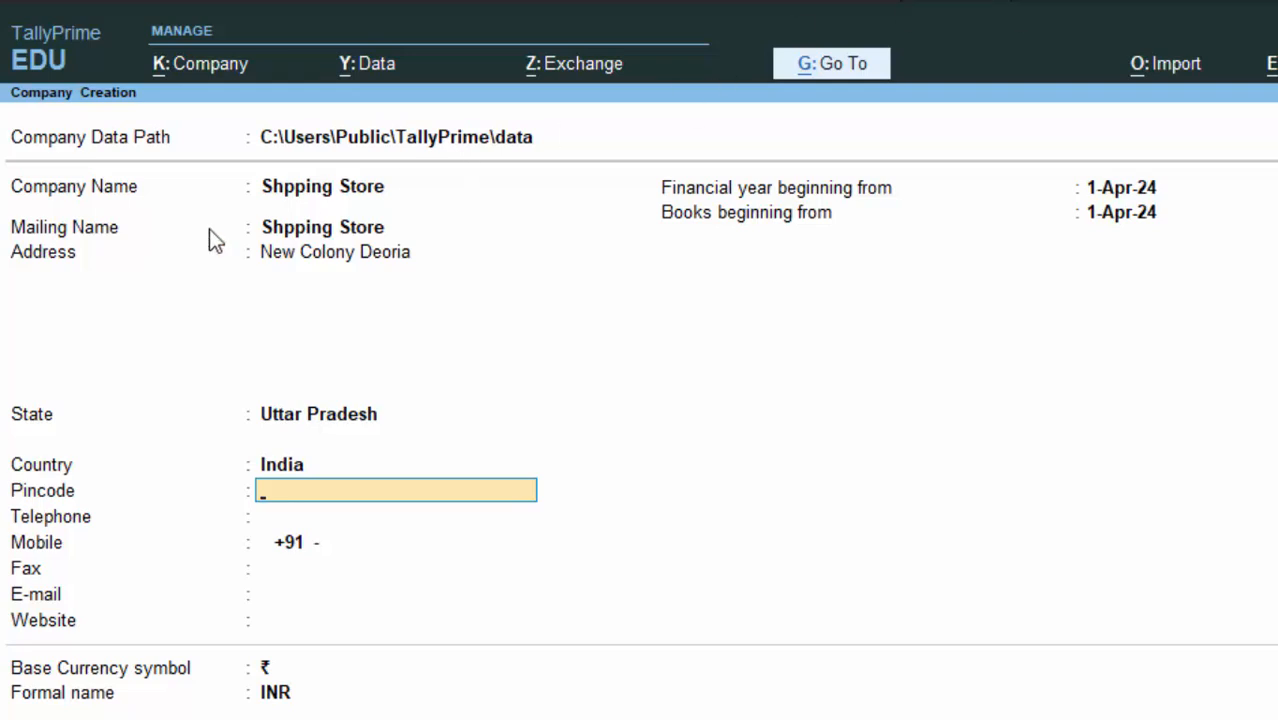
Correct the company name and mailing name to "Shopping Store".
{"action": "left_click", "coordinate": [302, 192]}
{"action": "type", "text": "S"}
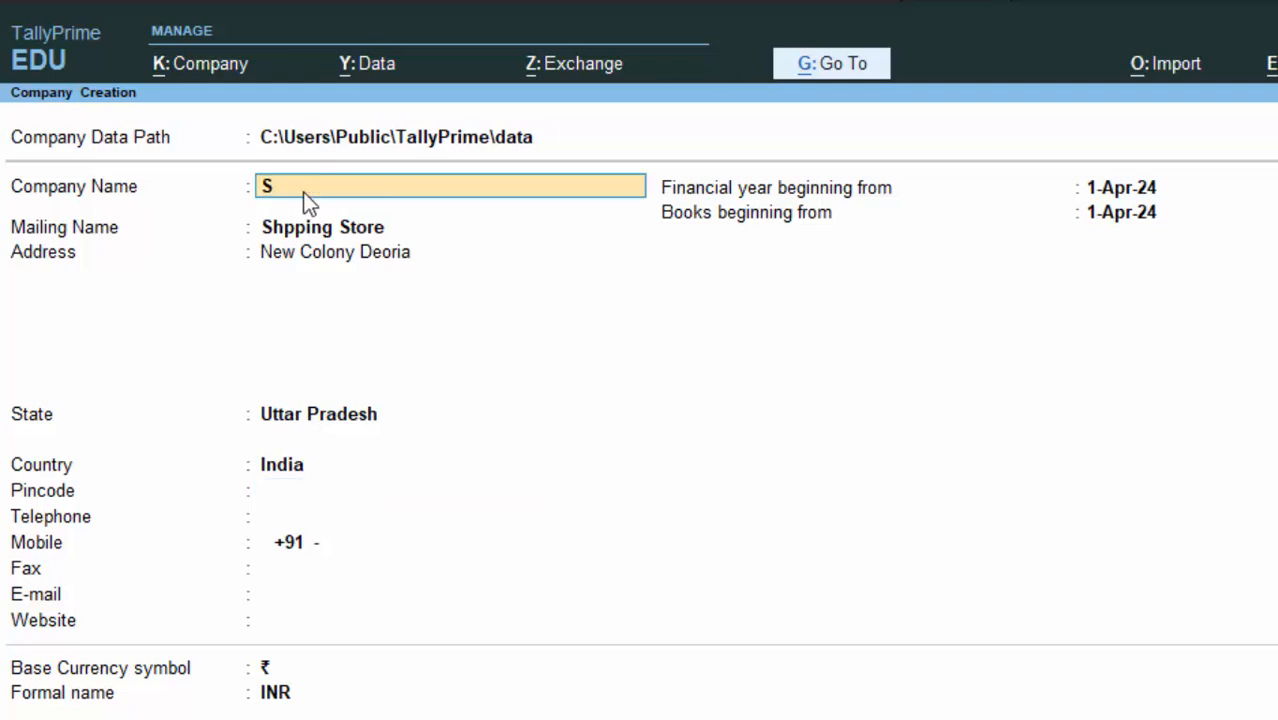
{"action": "type", "text": "hopping Store"}
{"action": "key", "text": "Return"}
{"action": "key", "text": "Return"}
{"action": "key", "text": "Return"}
{"action": "key", "text": "Return"}
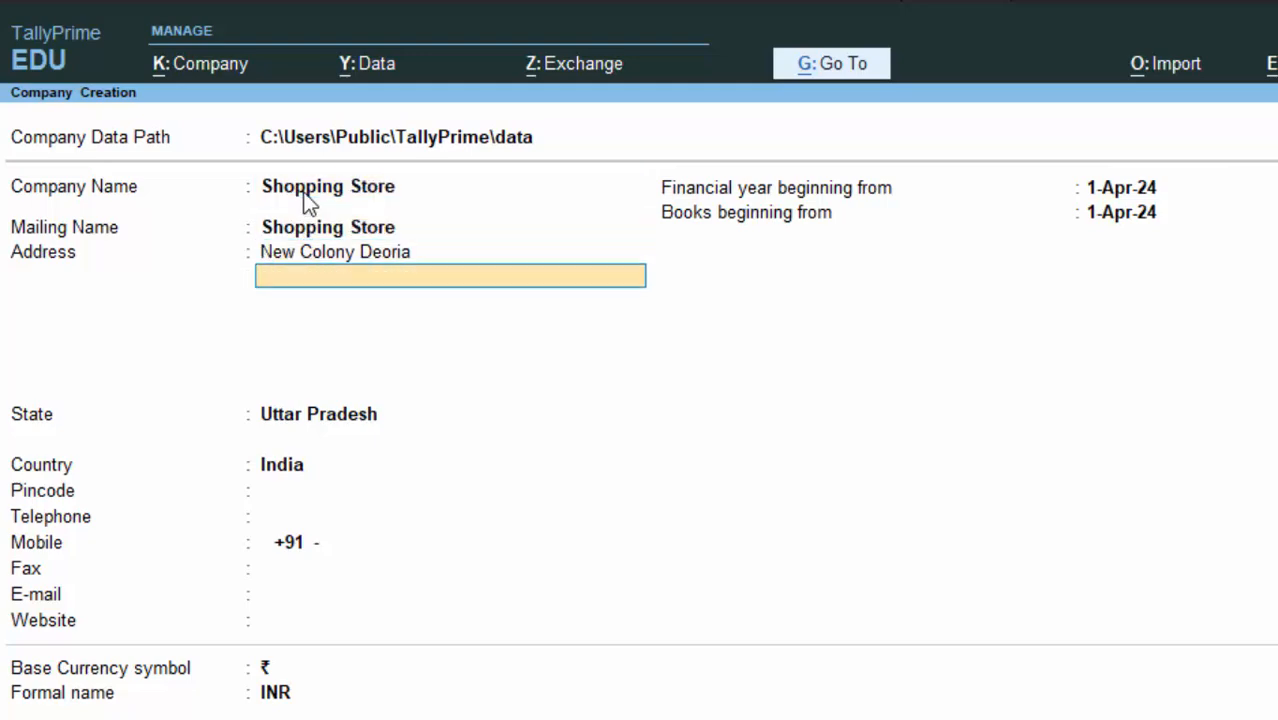
{"action": "key", "text": "Return"}
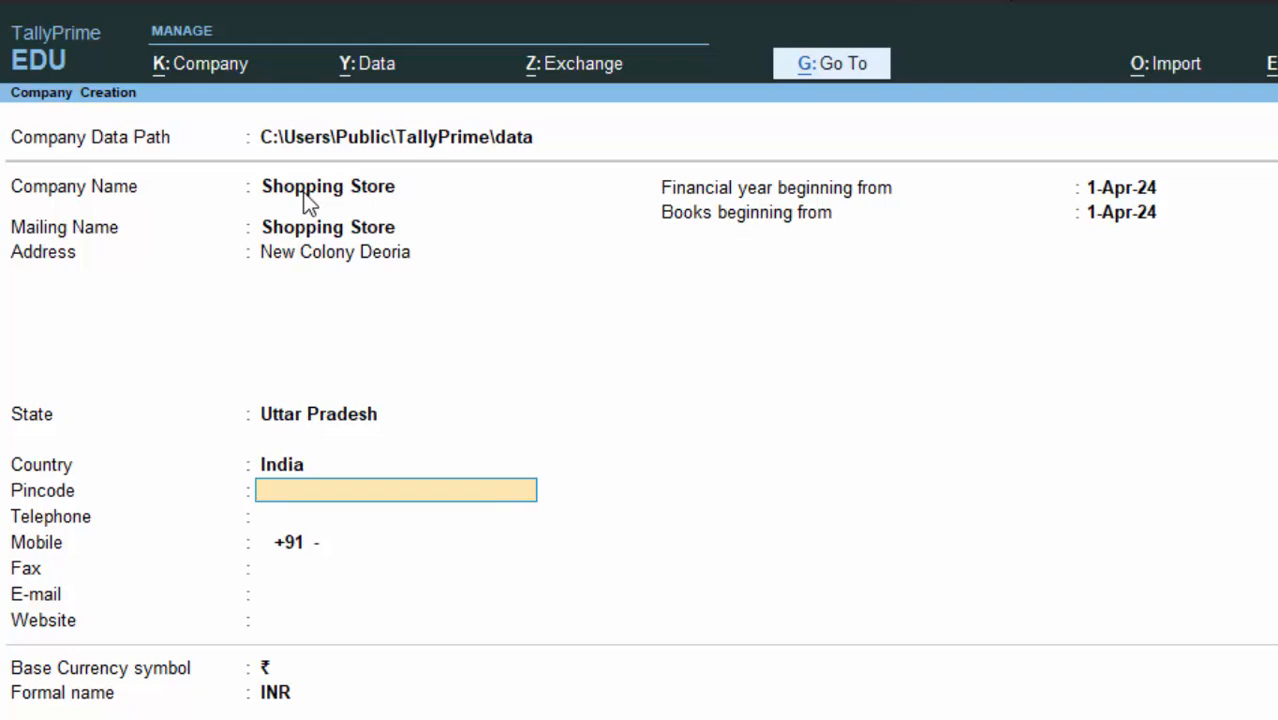
Enter the company's postal pincode and leave the telephone, mobile, fax, e-mail and website fields blank.
{"action": "type", "text": "274001"}
{"action": "key", "text": "Return"}
{"action": "key", "text": "Return"}
{"action": "key", "text": "Return"}
{"action": "key", "text": "Return"}
{"action": "key", "text": "Return"}
{"action": "key", "text": "Return"}
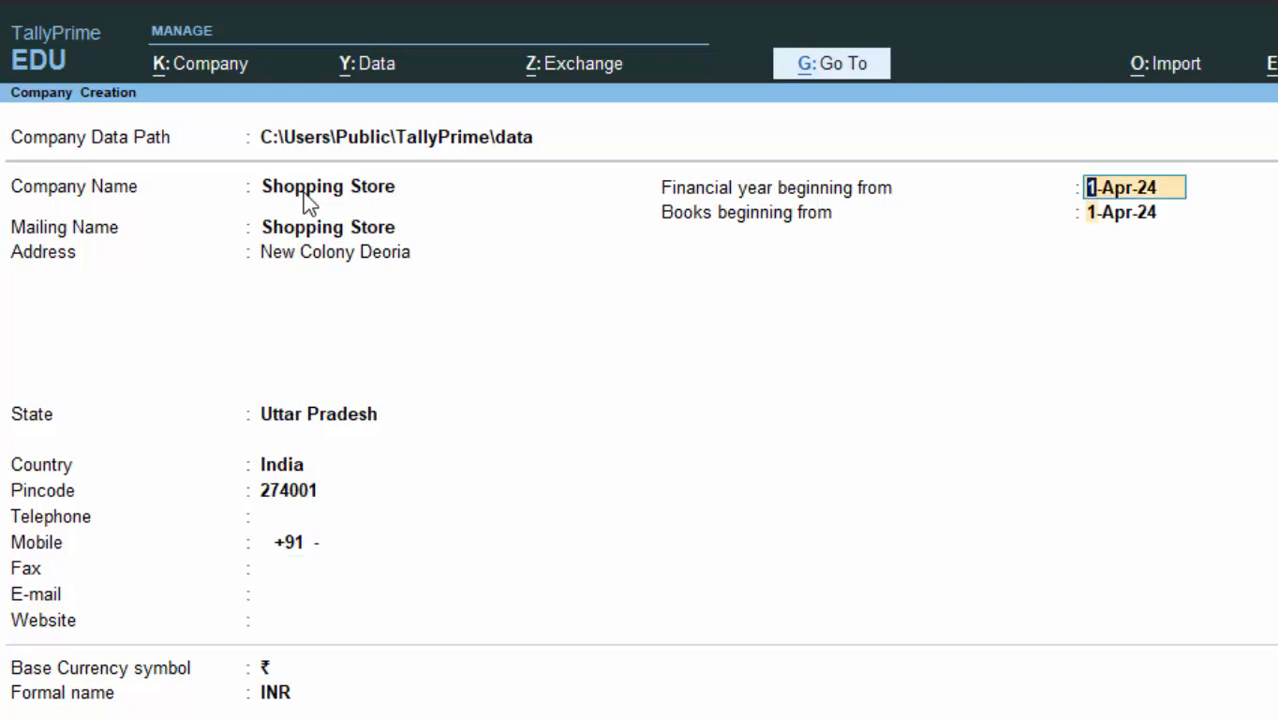
Create the company with 1-Apr-24 as the financial year and books start, accepting the default currency and company features.
{"action": "key", "text": "Return"}
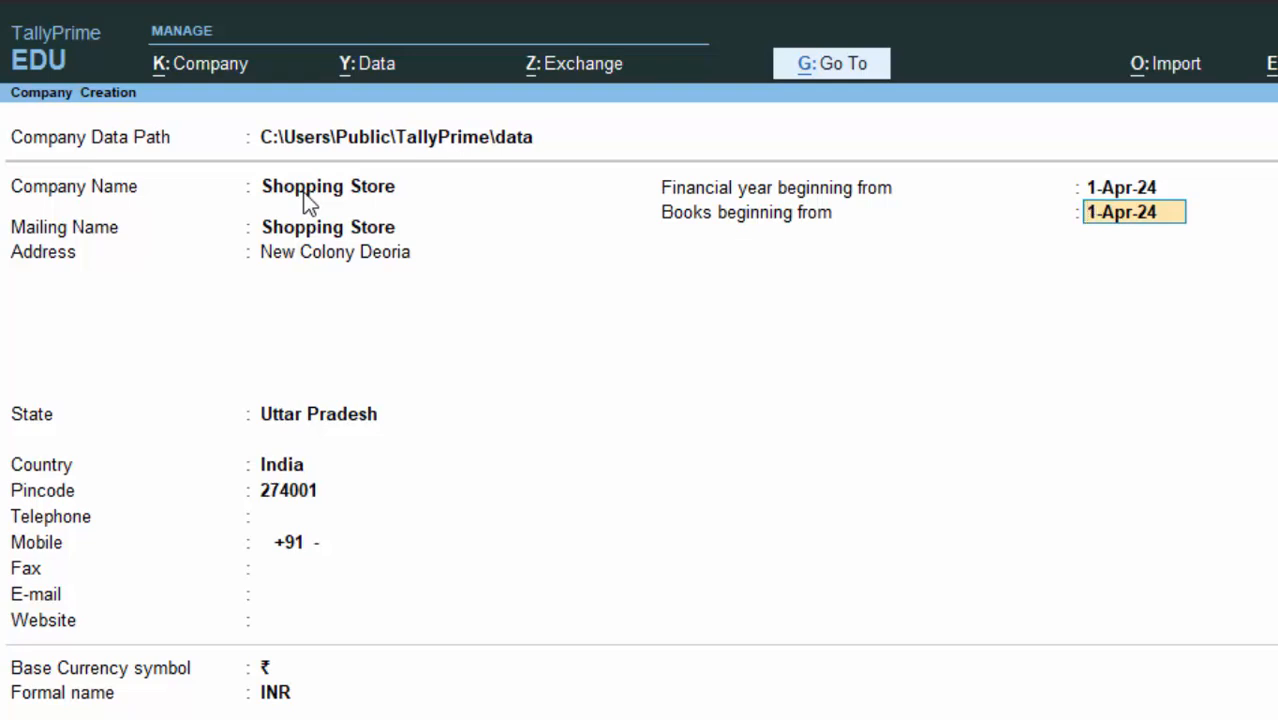
{"action": "key", "text": "Return"}
{"action": "key", "text": "Return"}
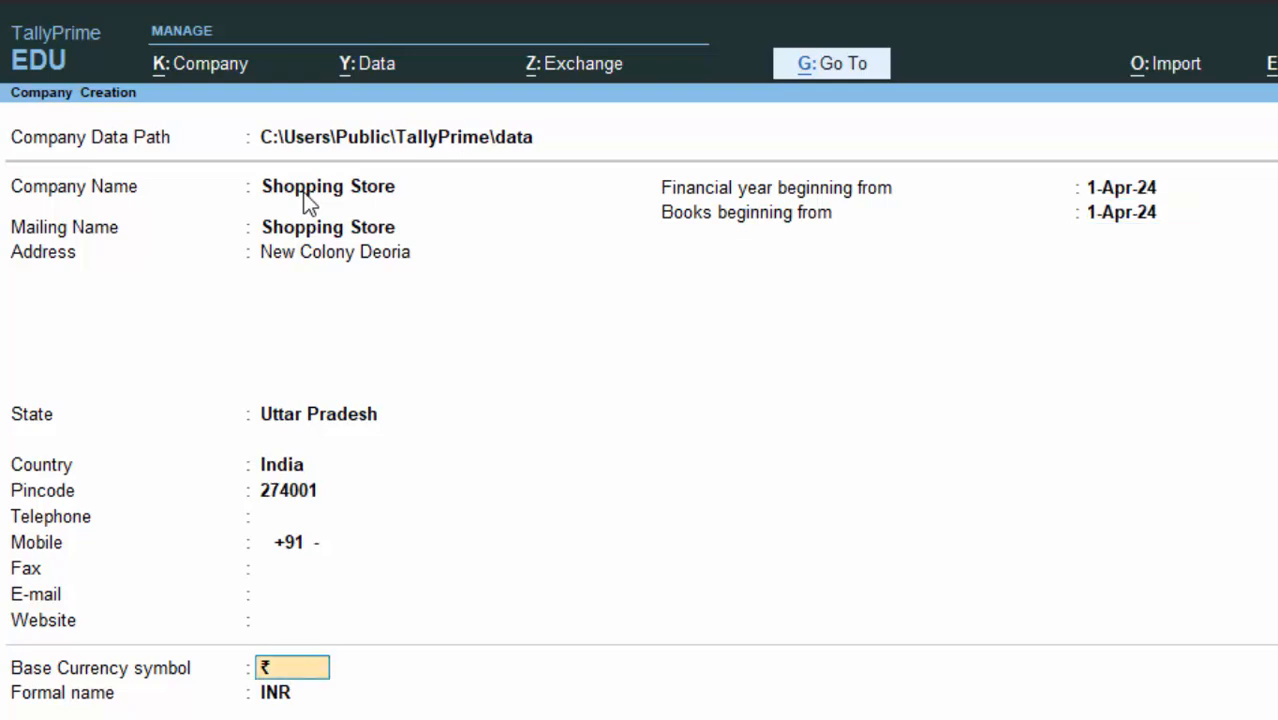
{"action": "key", "text": "Return"}
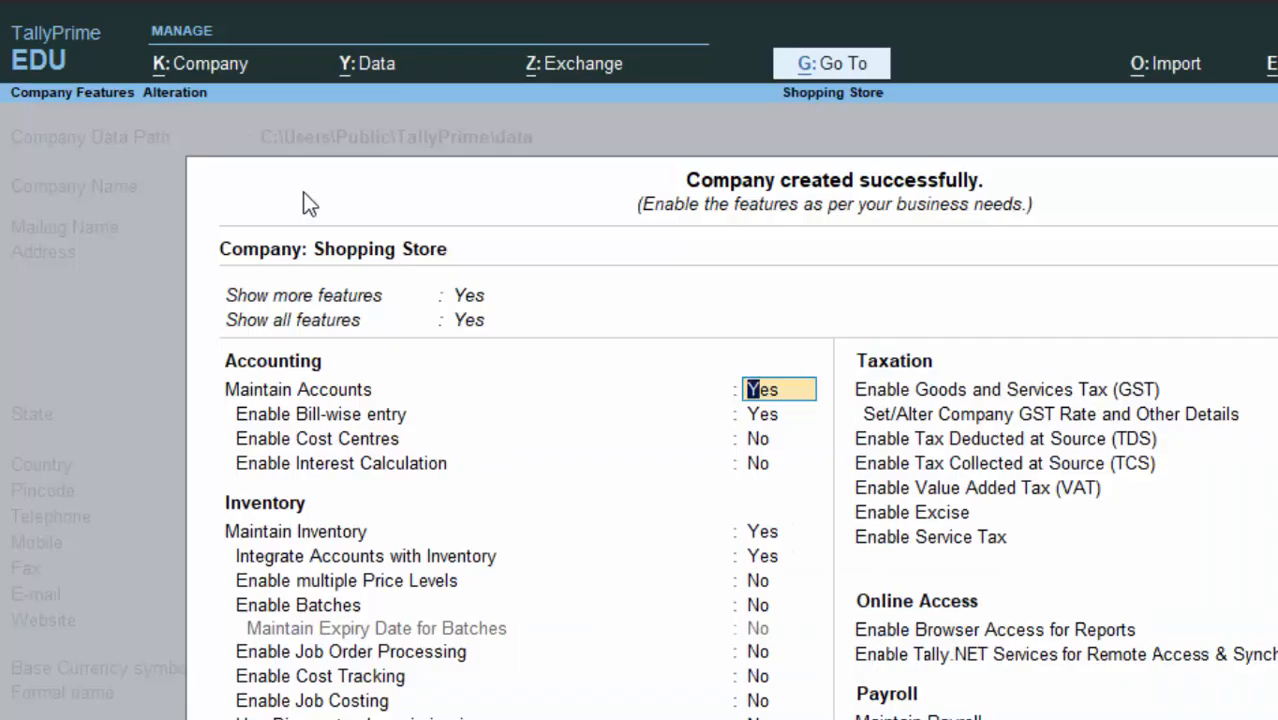
{"action": "key", "text": "ctrl+a"}
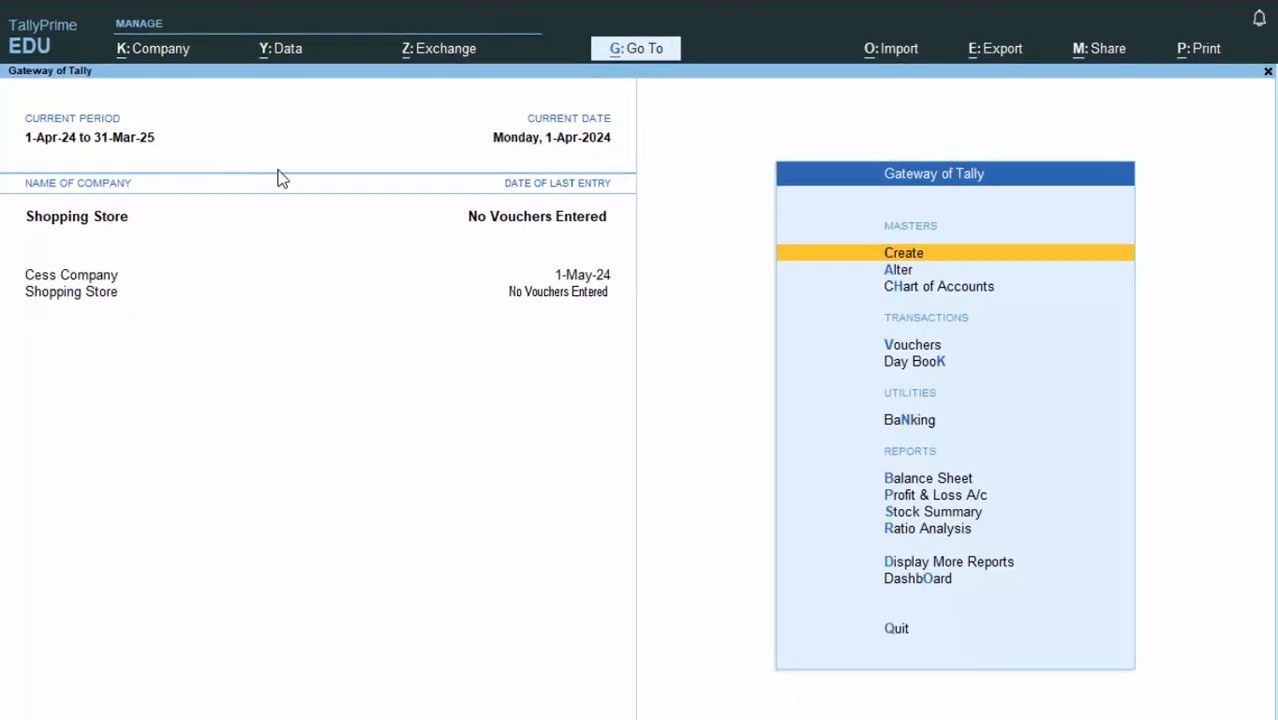
Start a receipt voucher and begin a new ledger named "Capital A/c" for its credit line.
{"action": "left_click", "coordinate": [897, 348]}
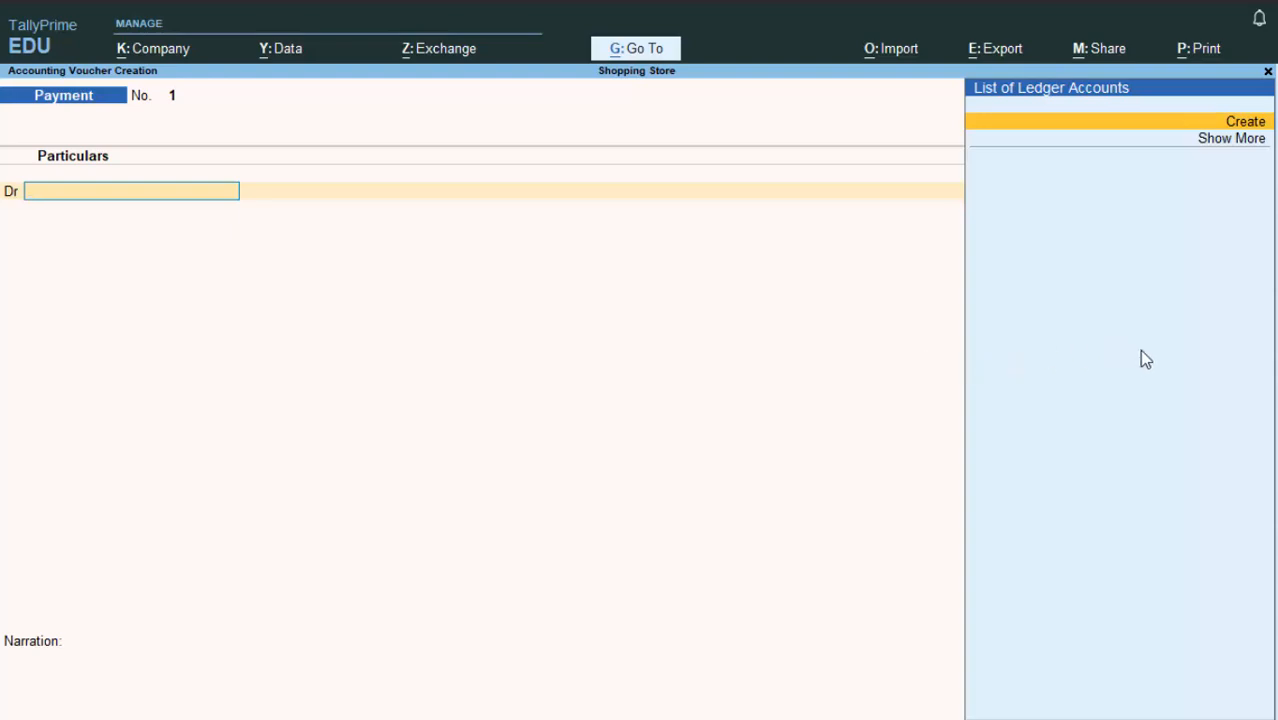
{"action": "key", "text": "F6"}
{"action": "key", "text": "alt+c"}
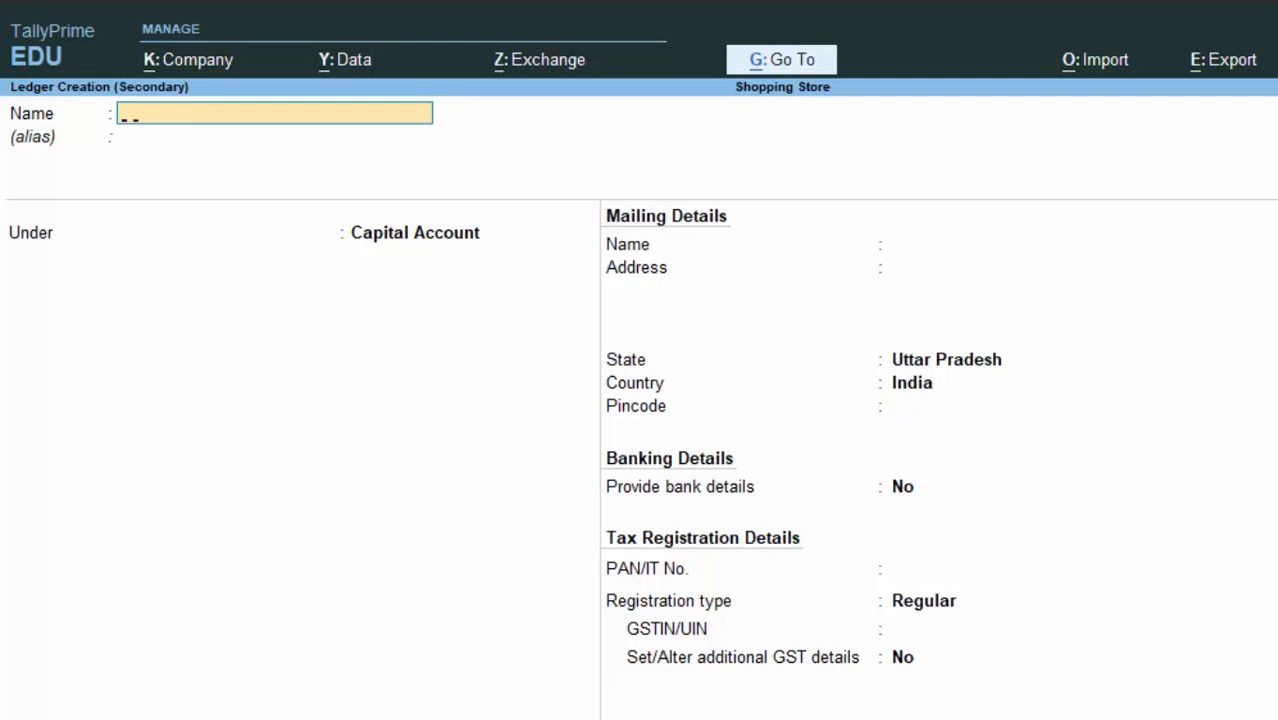
{"action": "type", "text": "Capital a/xc"}
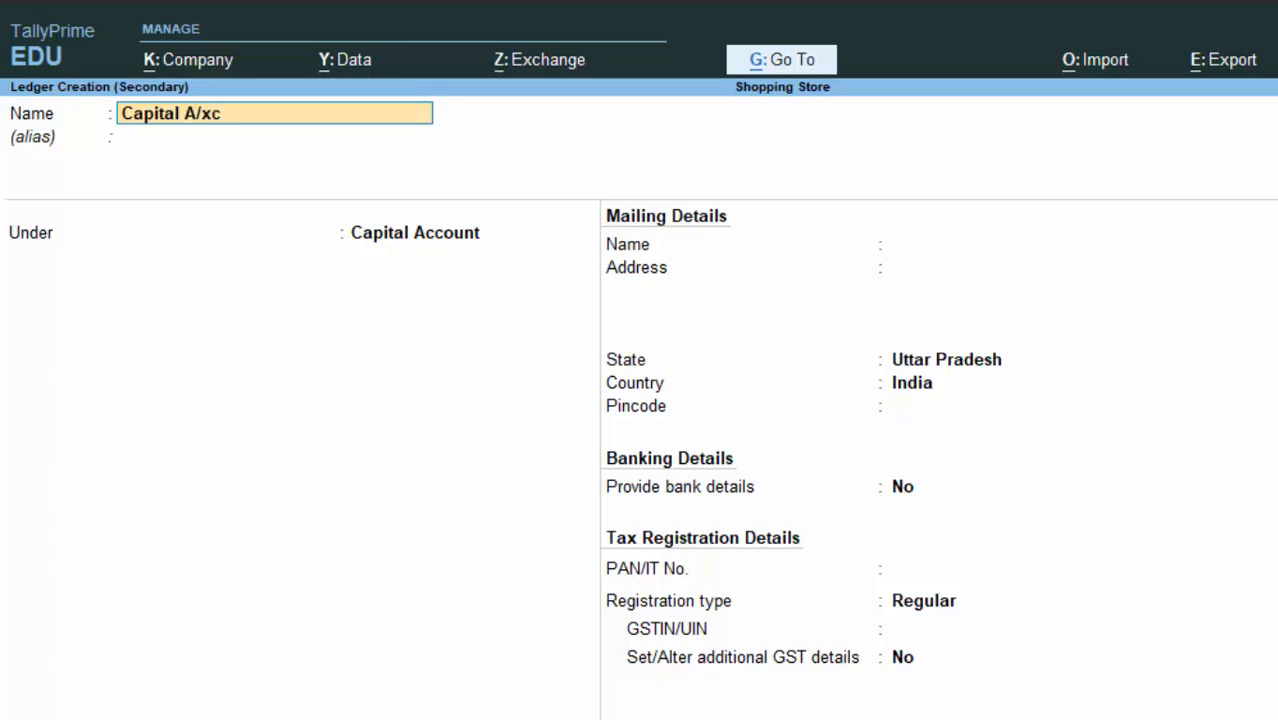
{"action": "key", "text": "BackSpace"}
{"action": "key", "text": "BackSpace"}
{"action": "type", "text": "c"}
{"action": "key", "text": "Return"}
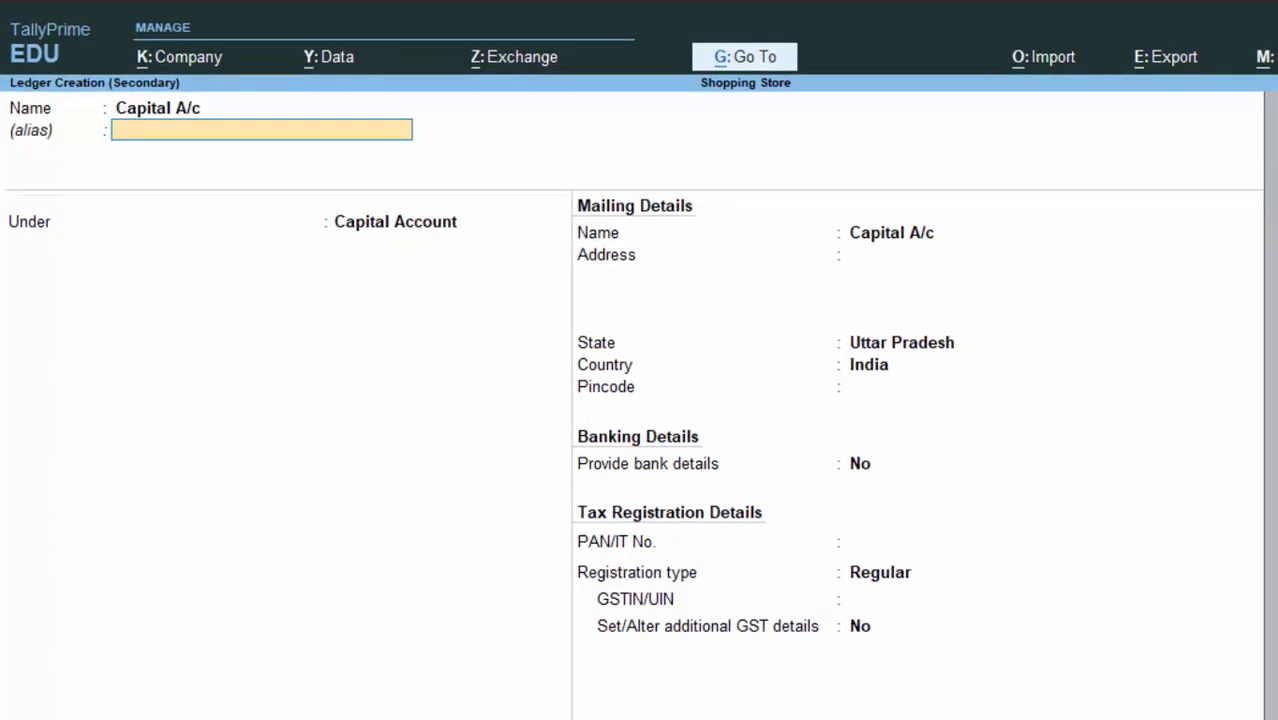
Save the Capital A/c ledger under Capital Account with the default mailing, banking and tax registration details.
{"action": "key", "text": "Return"}
{"action": "key", "text": "Return"}
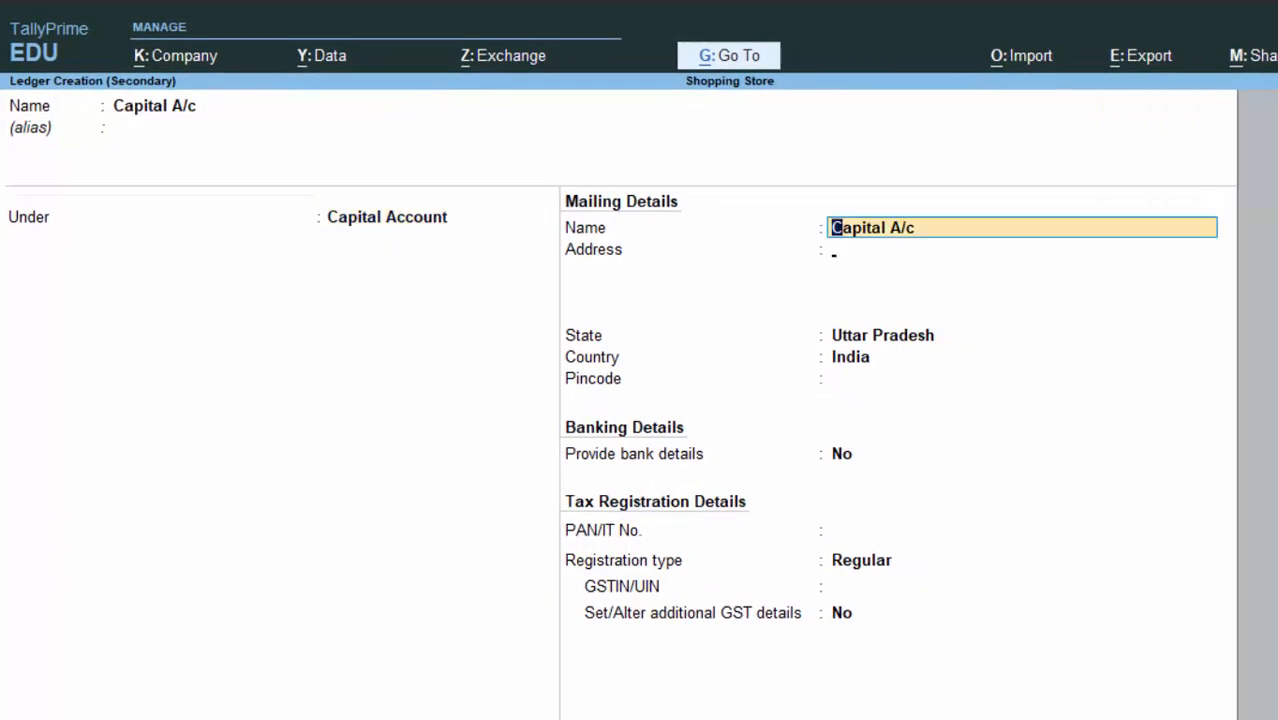
{"action": "key", "text": "Return"}
{"action": "key", "text": "Return"}
{"action": "key", "text": "Return"}
{"action": "key", "text": "Return"}
{"action": "key", "text": "Return"}
{"action": "key", "text": "Return"}
{"action": "key", "text": "Return"}
{"action": "key", "text": "Return"}
{"action": "key", "text": "Return"}
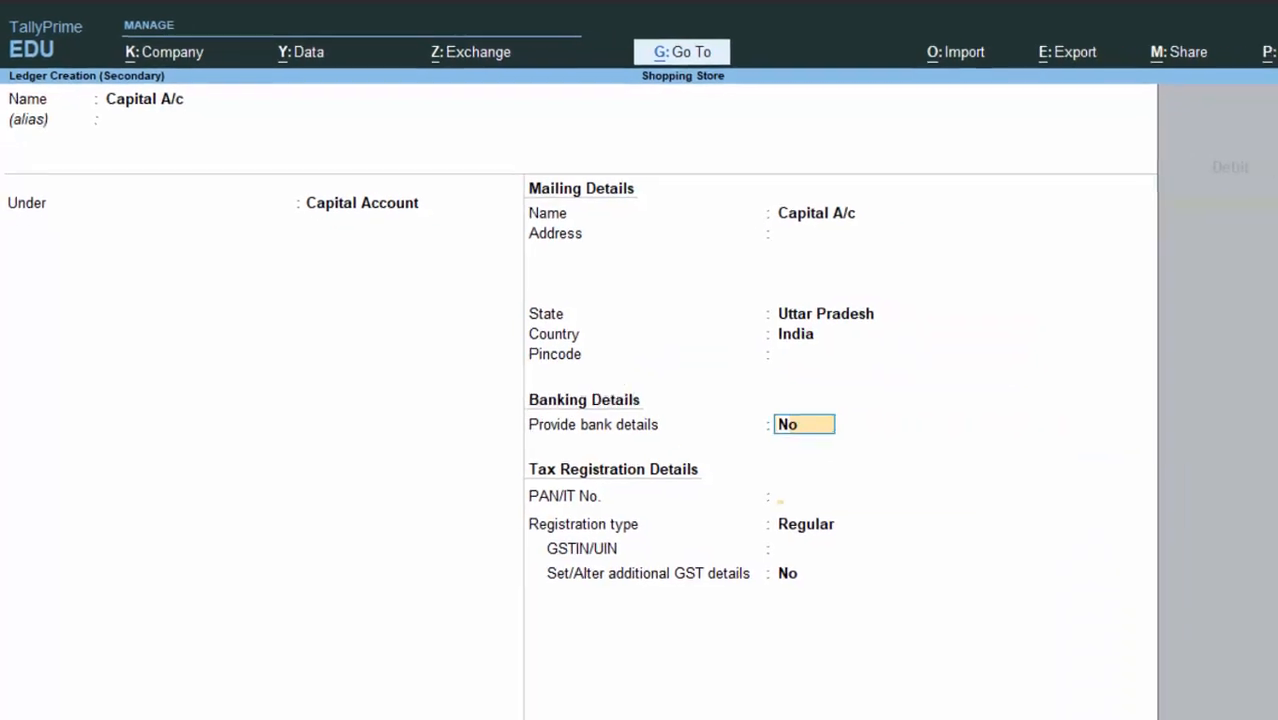
{"action": "key", "text": "Return"}
{"action": "key", "text": "Return"}
{"action": "key", "text": "Return"}
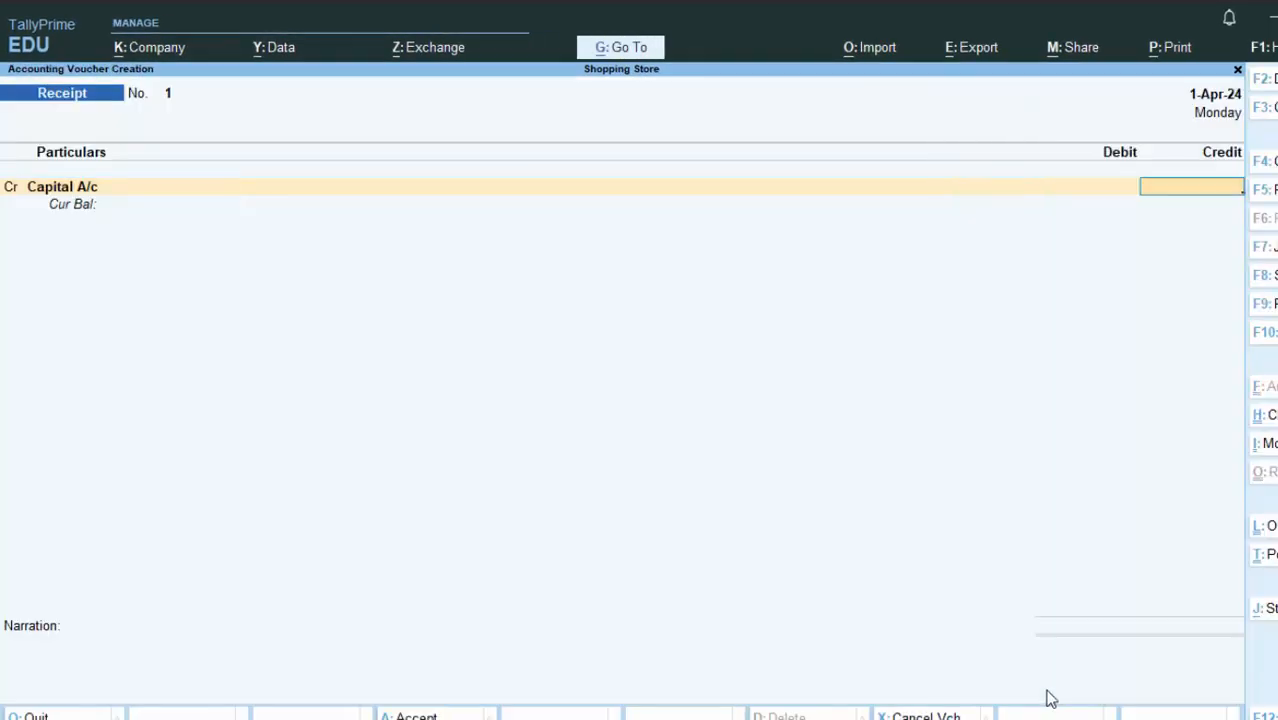
Credit Capital A/c with 70,000, debit Cash for the same amount, and save the receipt voucher.
{"action": "type", "text": "70,00"}
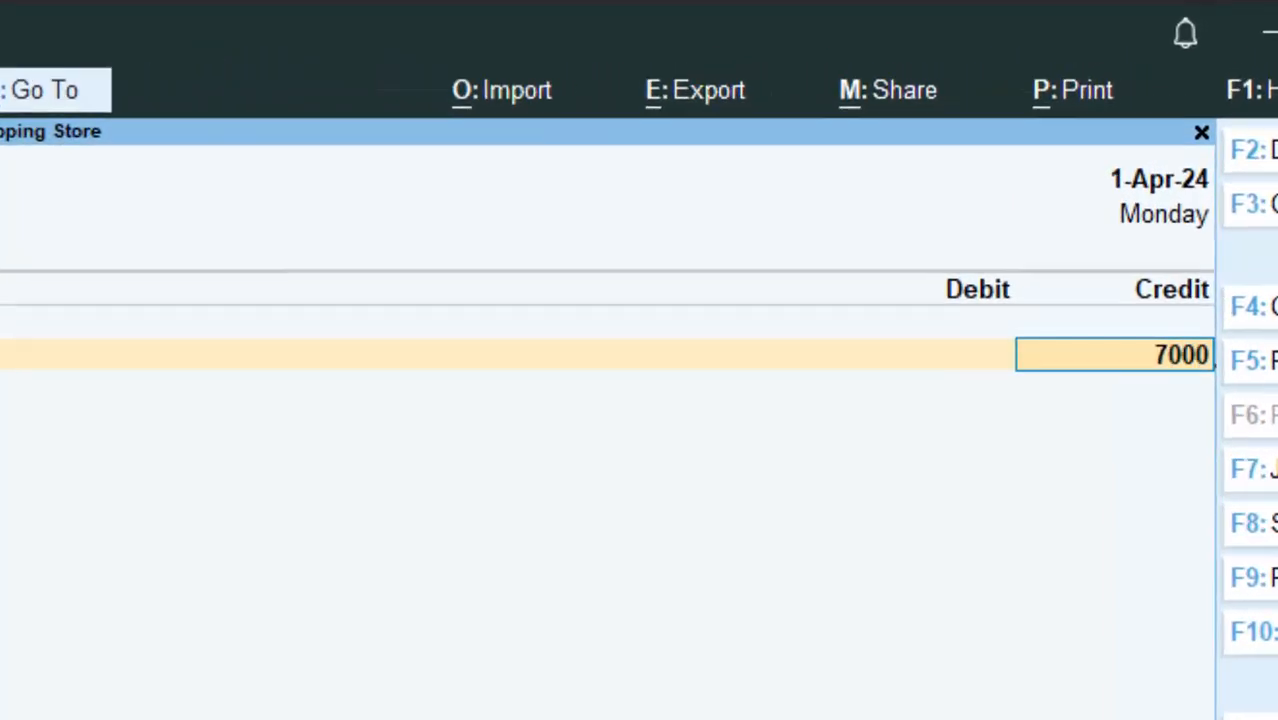
{"action": "type", "text": "0"}
{"action": "key", "text": "Return"}
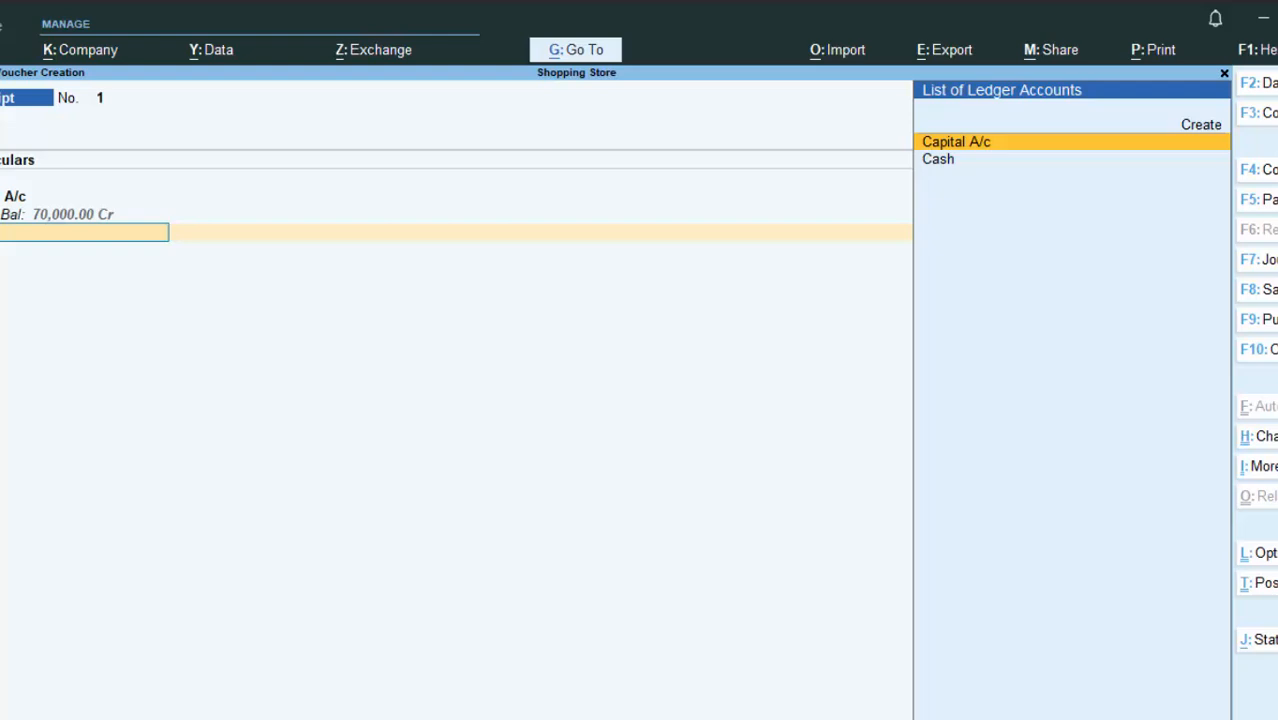
{"action": "key", "text": "Down"}
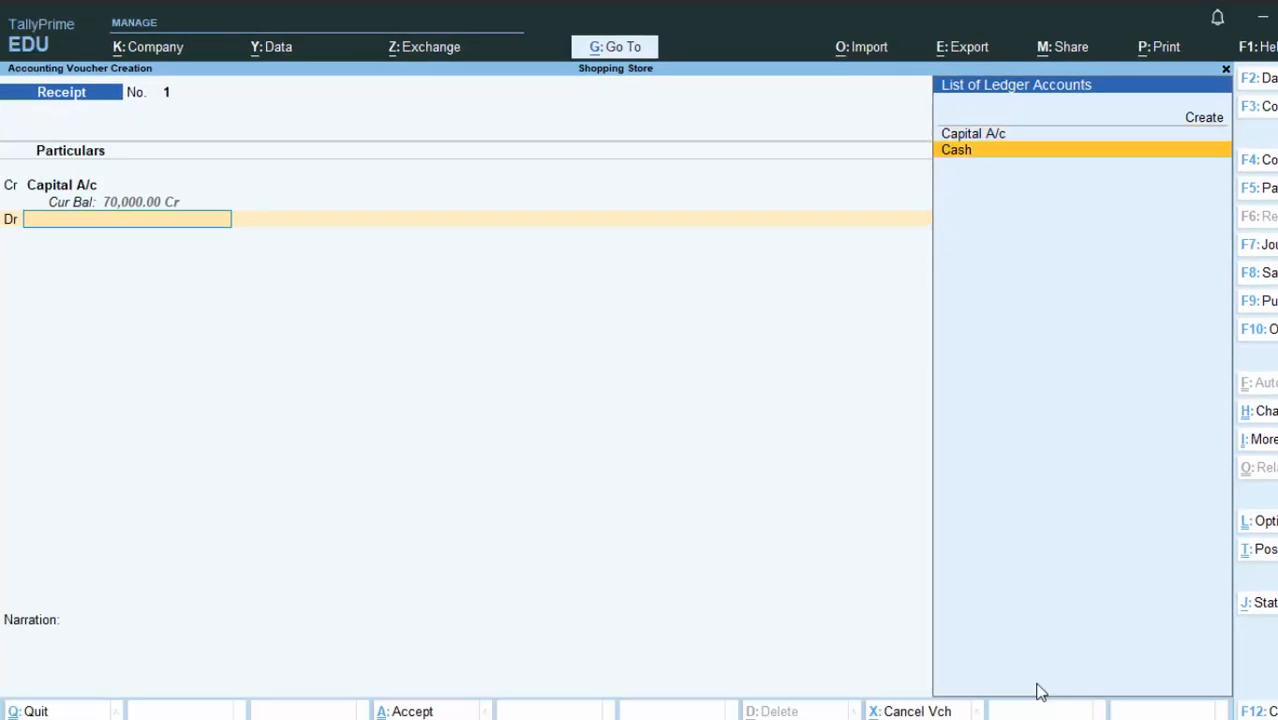
{"action": "key", "text": "Return"}
{"action": "key", "text": "Return"}
{"action": "key", "text": "Return"}
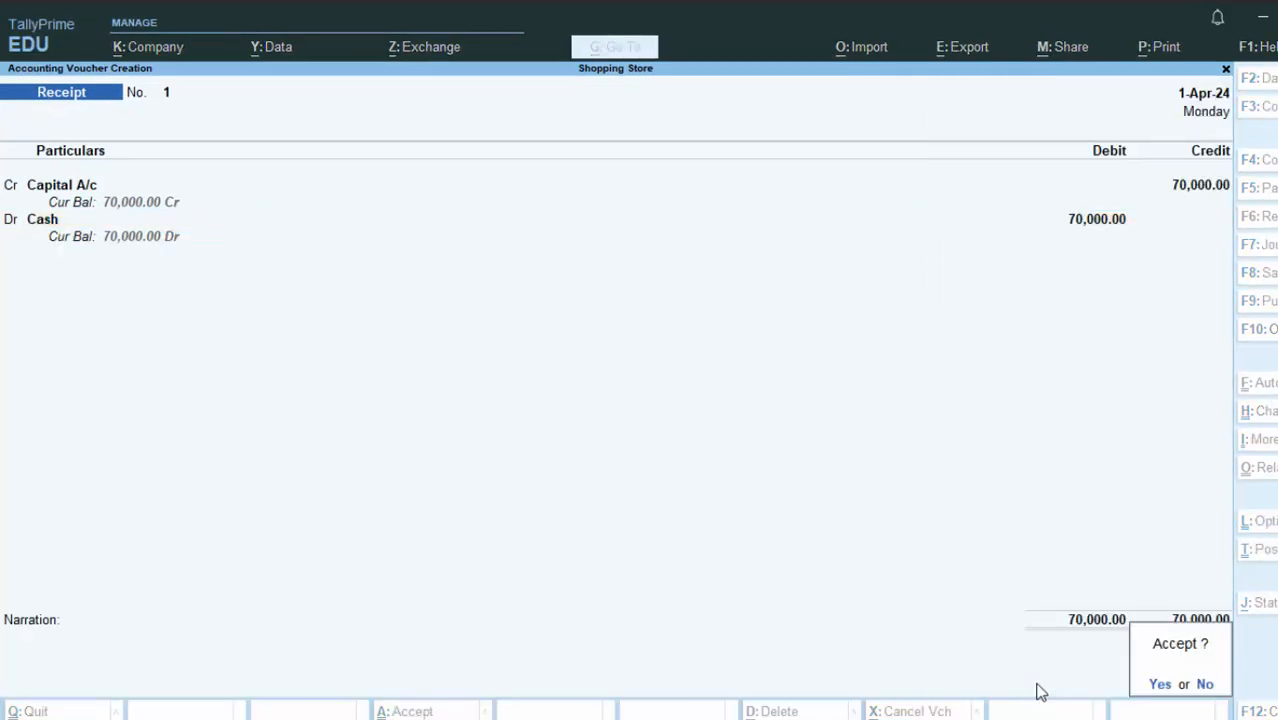
{"action": "key", "text": "Return"}
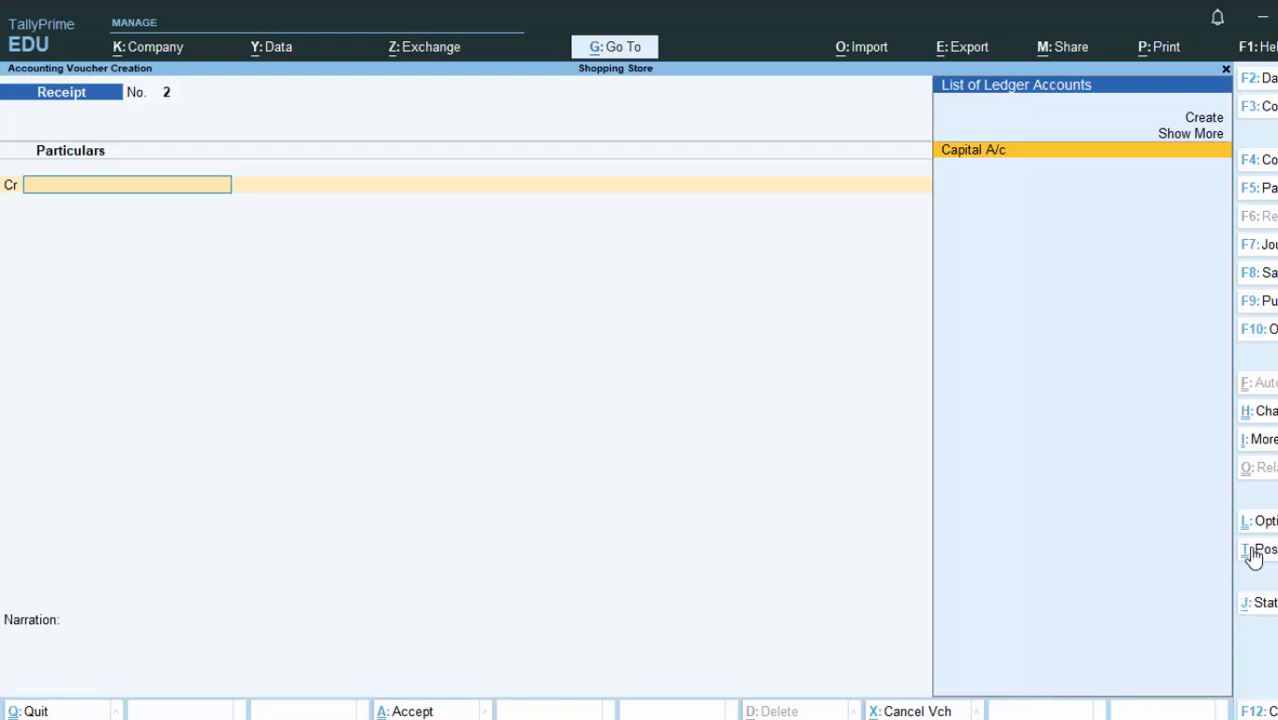
Start a purchase voucher and enter the supplier invoice number with the date 1-Apr-24.
{"action": "left_click", "coordinate": [1266, 301]}
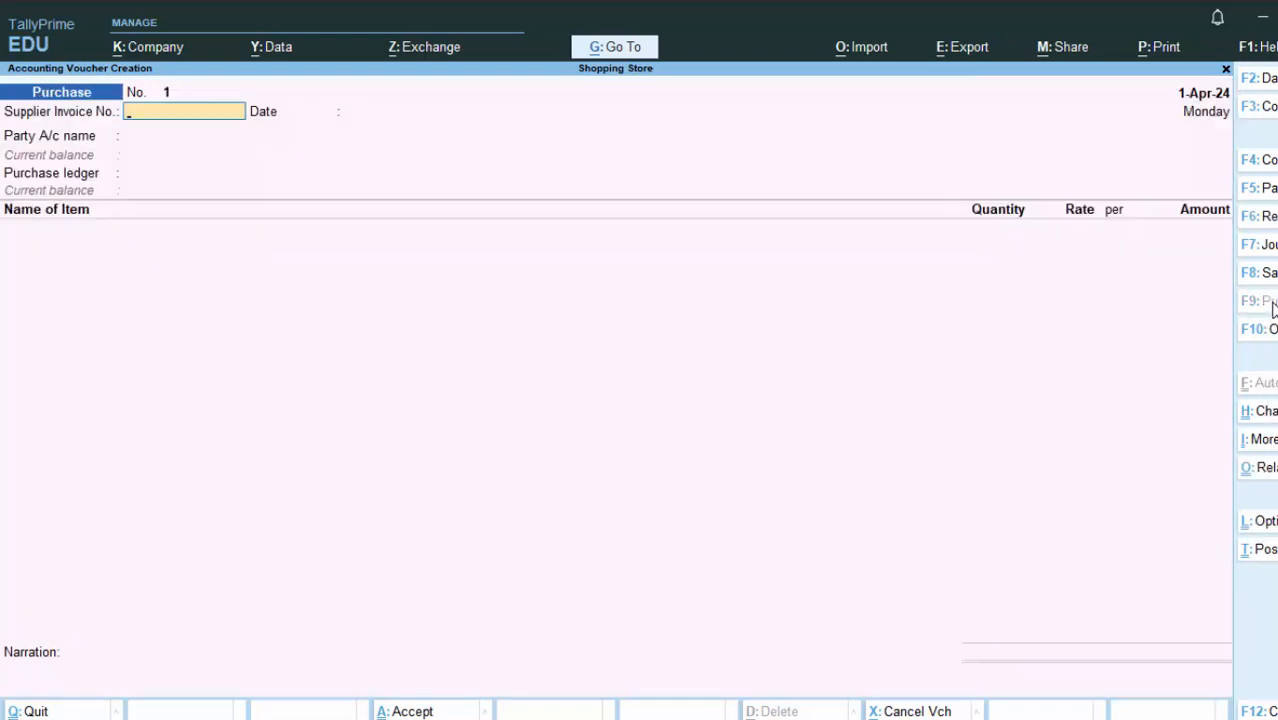
{"action": "type", "text": "7575857"}
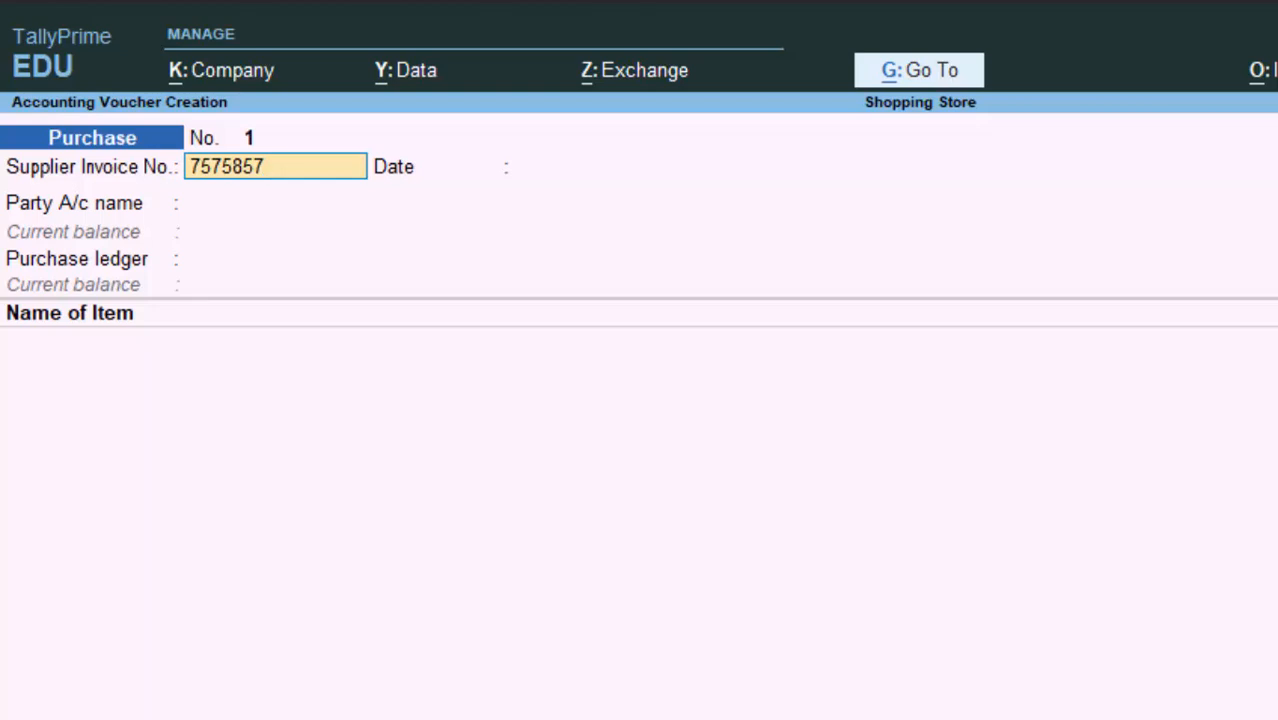
{"action": "key", "text": "Return"}
{"action": "key", "text": "Return"}
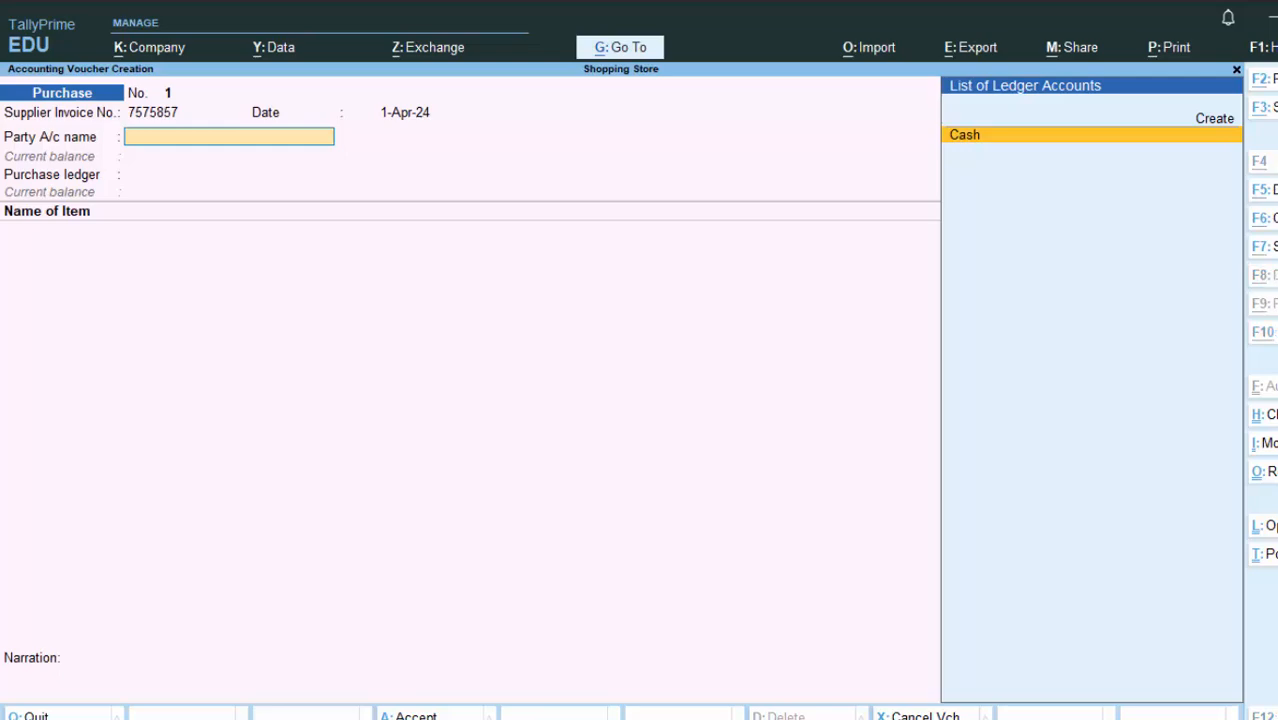
Begin a new ledger for the purchase voucher's party account and enter the supplier's name without an alias.
{"action": "key", "text": "alt+c"}
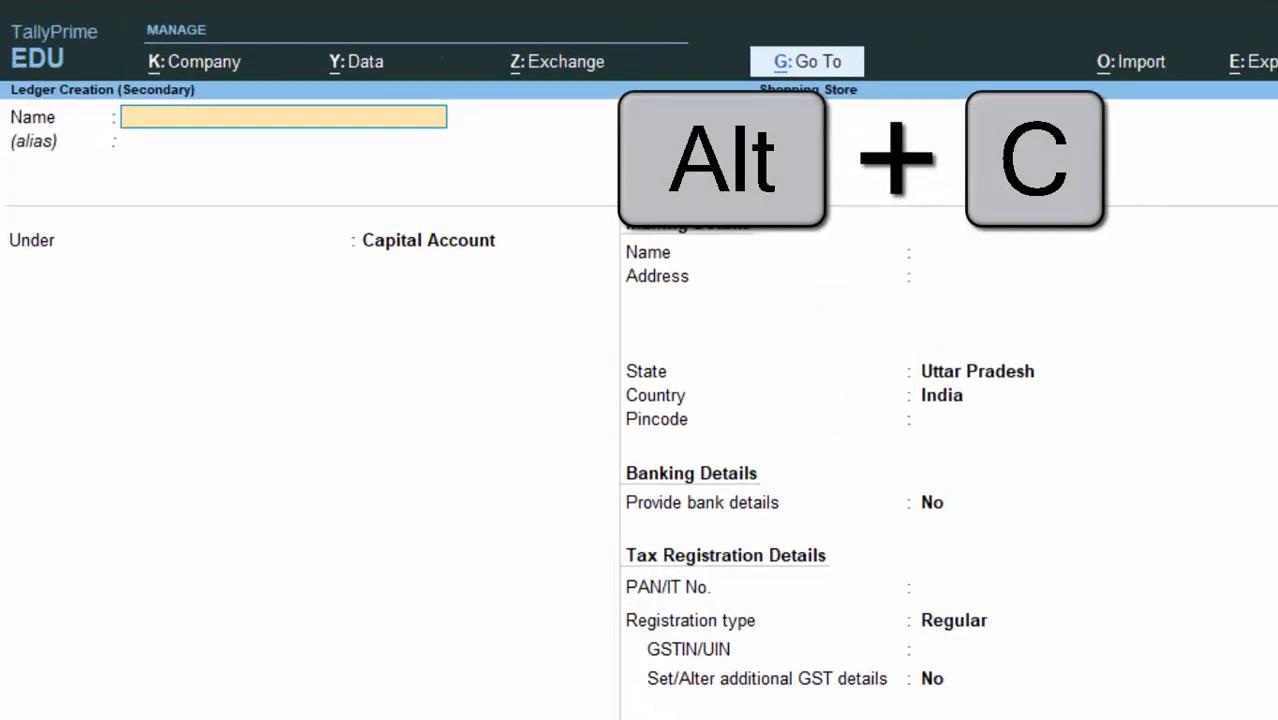
{"action": "type", "text": "Ritesh Supp"}
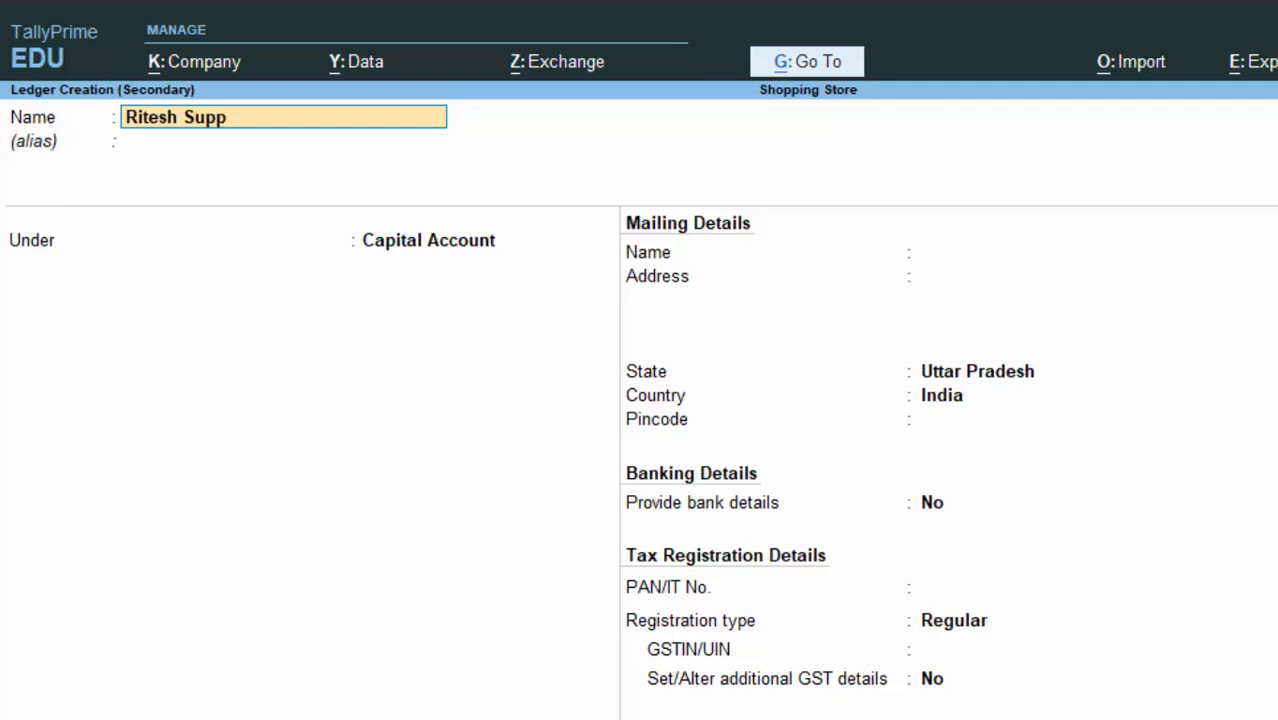
{"action": "type", "text": "lier"}
{"action": "key", "text": "Return"}
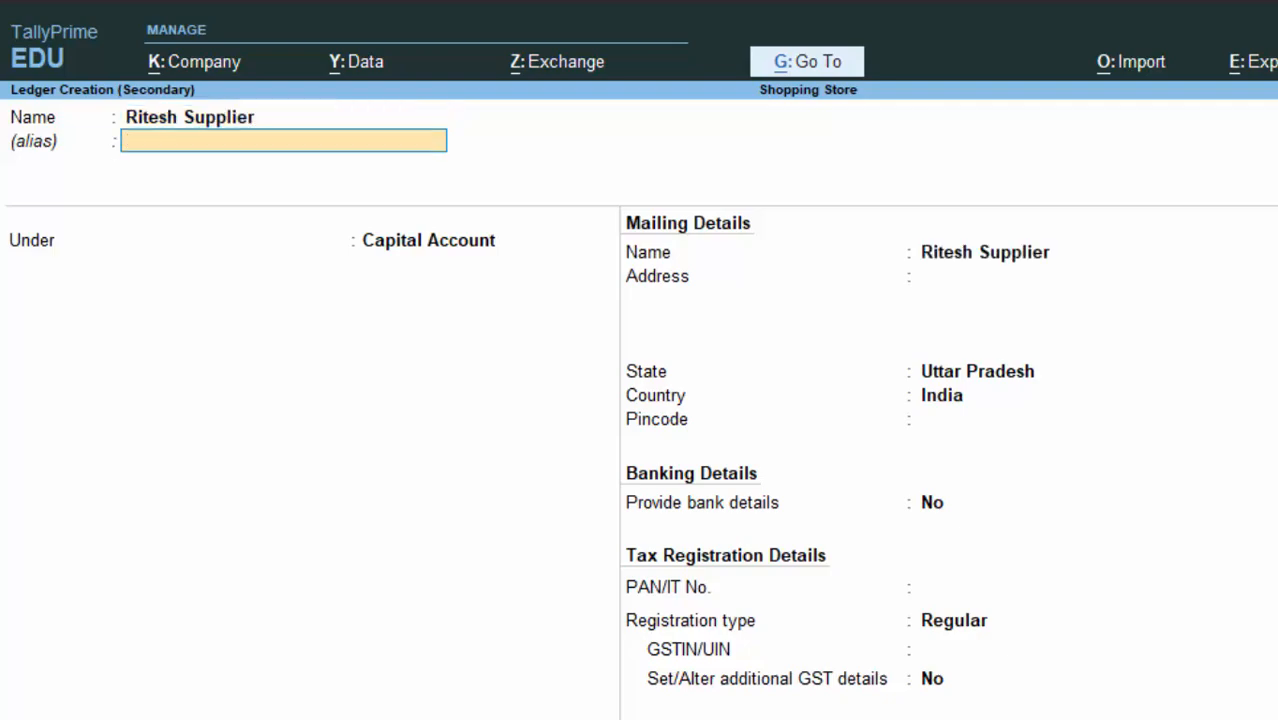
{"action": "key", "text": "Return"}
Place the supplier ledger under Sundry Creditors, keeping bill-by-bill balances on and the credit days check off.
{"action": "type", "text": "S"}
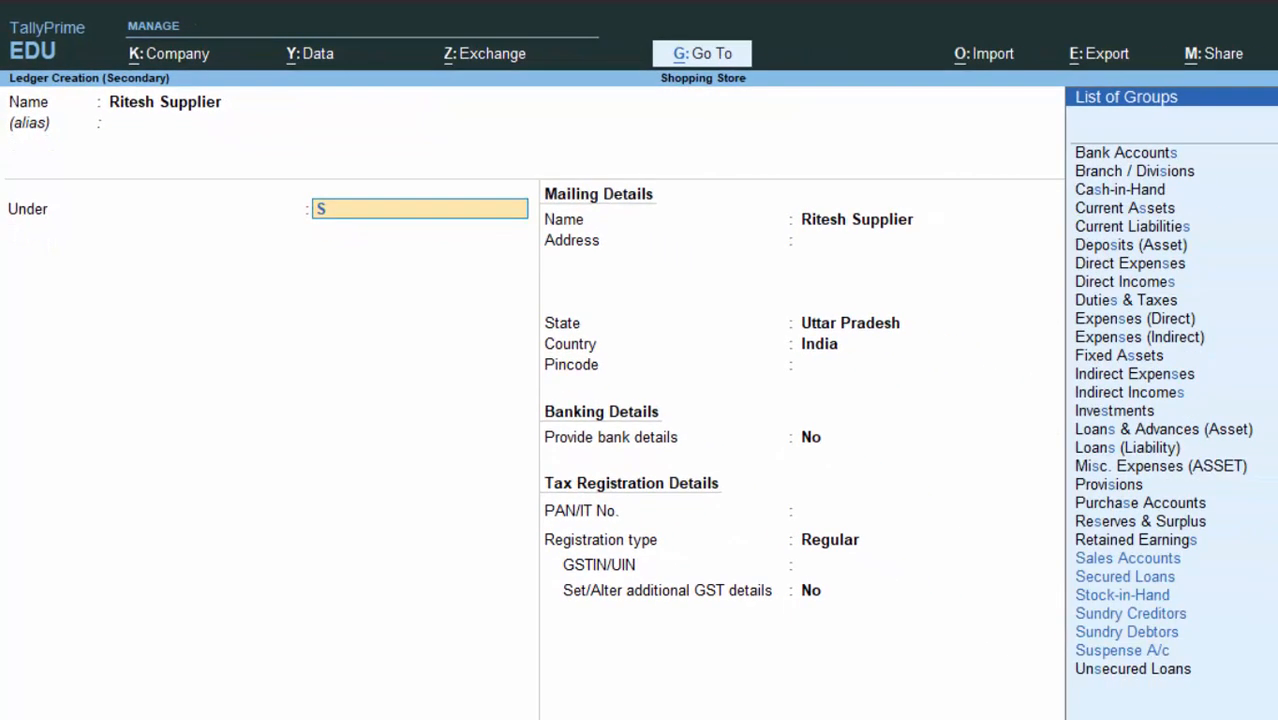
{"action": "key", "text": "Down"}
{"action": "key", "text": "Down"}
{"action": "key", "text": "Down"}
{"action": "key", "text": "Down"}
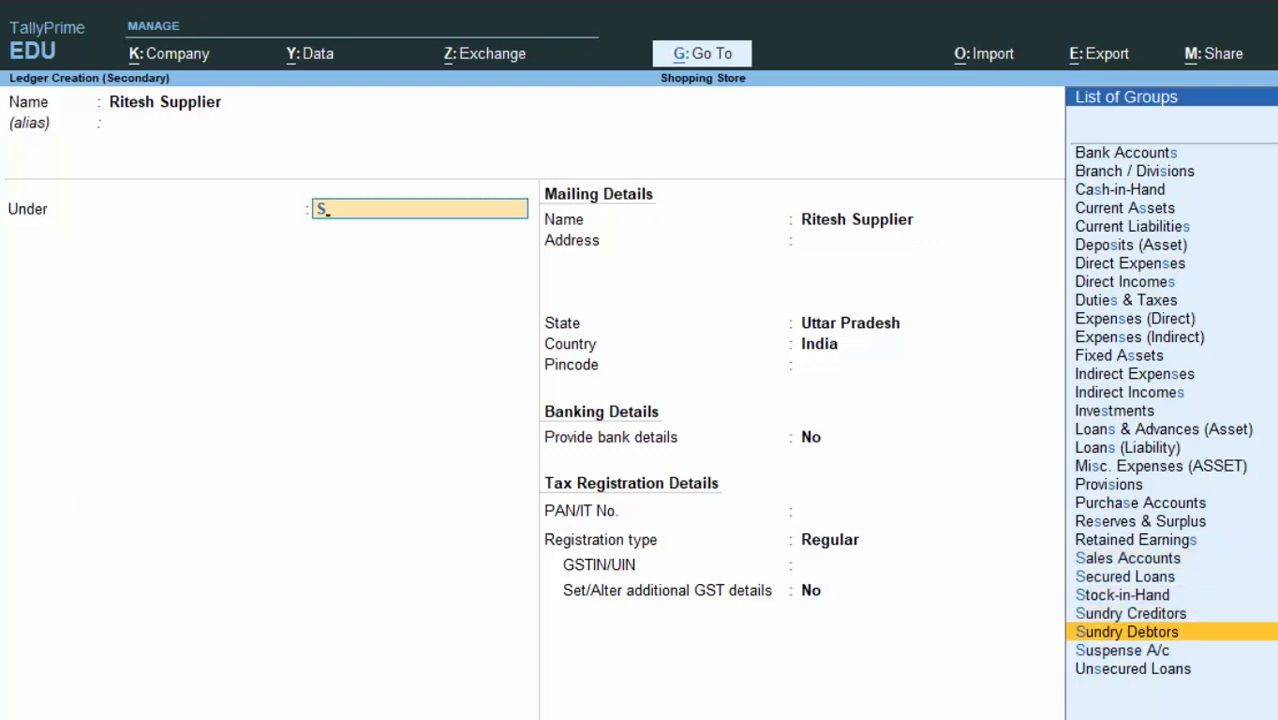
{"action": "key", "text": "Up"}
{"action": "key", "text": "Return"}
{"action": "key", "text": "Return"}
{"action": "key", "text": "Return"}
{"action": "key", "text": "Return"}
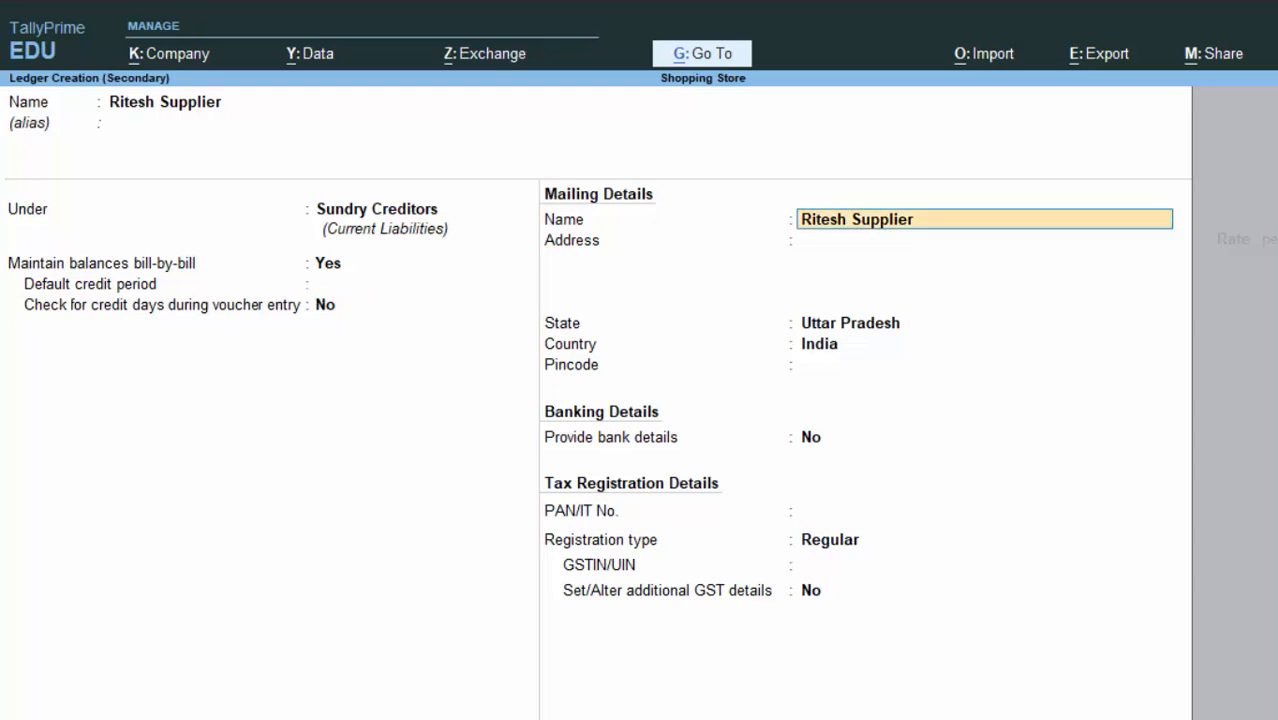
Keep the supplier ledger's default mailing details, no bank details and Regular registration type.
{"action": "key", "text": "Return"}
{"action": "key", "text": "Return"}
{"action": "key", "text": "Return"}
{"action": "key", "text": "Return"}
{"action": "key", "text": "Return"}
{"action": "key", "text": "Return"}
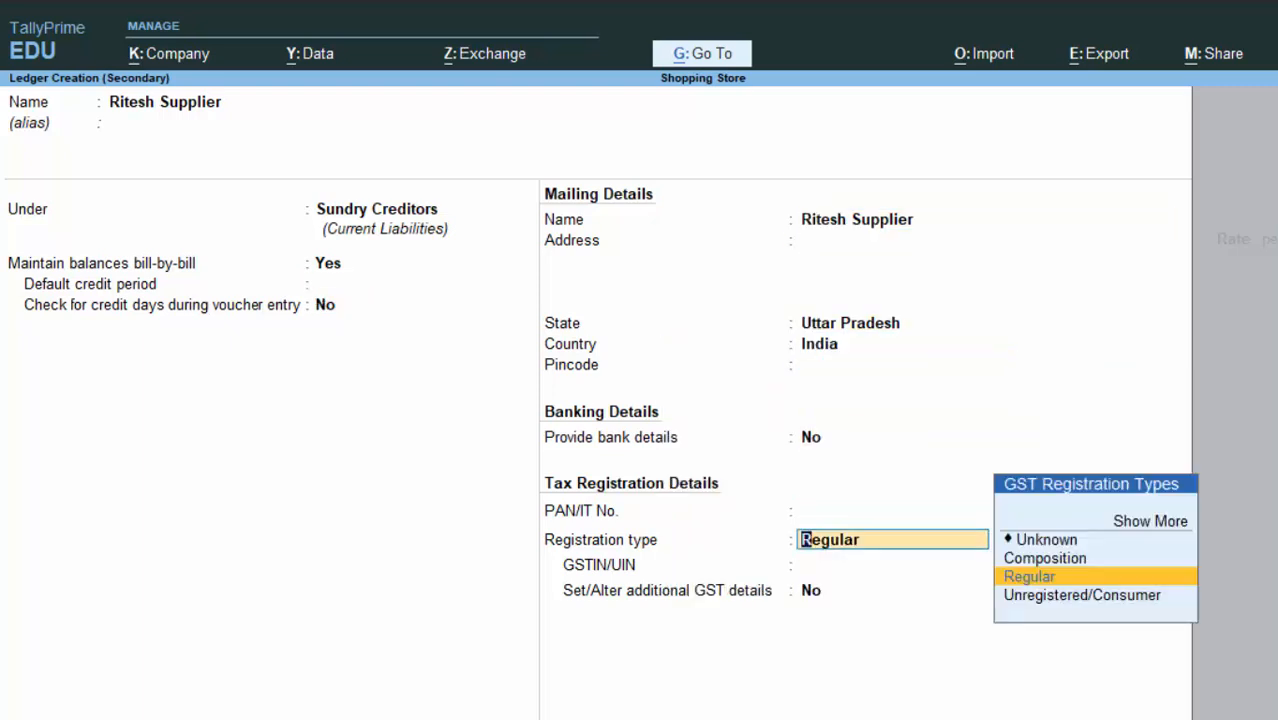
{"action": "key", "text": "Return"}
Go back to recheck the State in the supplier ledger's mailing details, leaving it as Uttar Pradesh.
{"action": "key", "text": "BackSpace"}
{"action": "key", "text": "BackSpace"}
{"action": "key", "text": "BackSpace"}
{"action": "key", "text": "BackSpace"}
{"action": "key", "text": "BackSpace"}
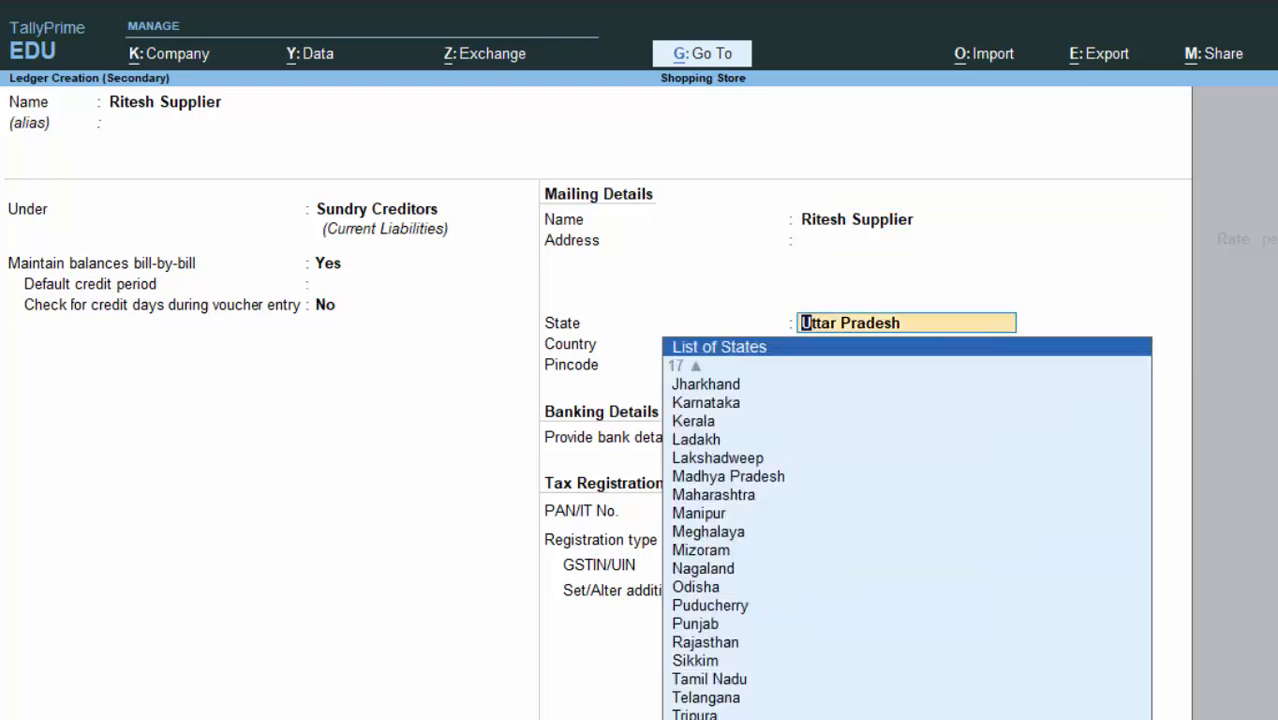
{"action": "key", "text": "BackSpace"}
{"action": "key", "text": "Return"}
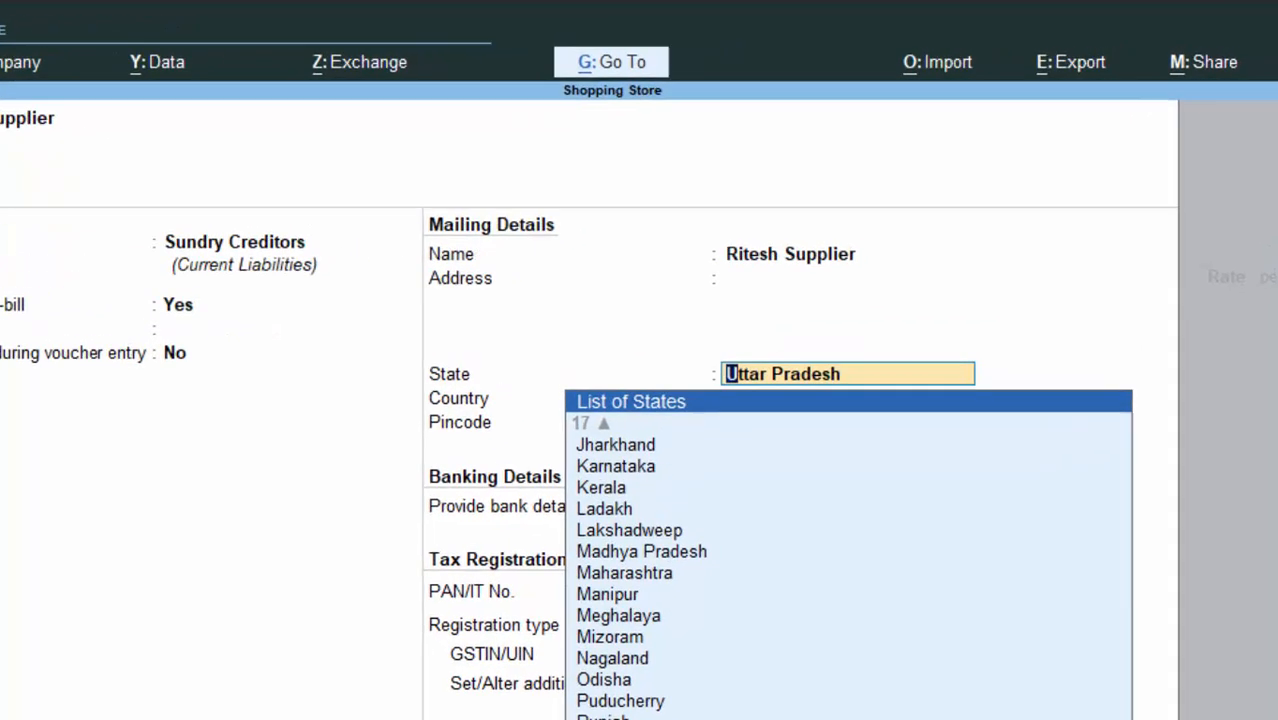
{"action": "key", "text": "Return"}
{"action": "key", "text": "Return"}
{"action": "key", "text": "Return"}
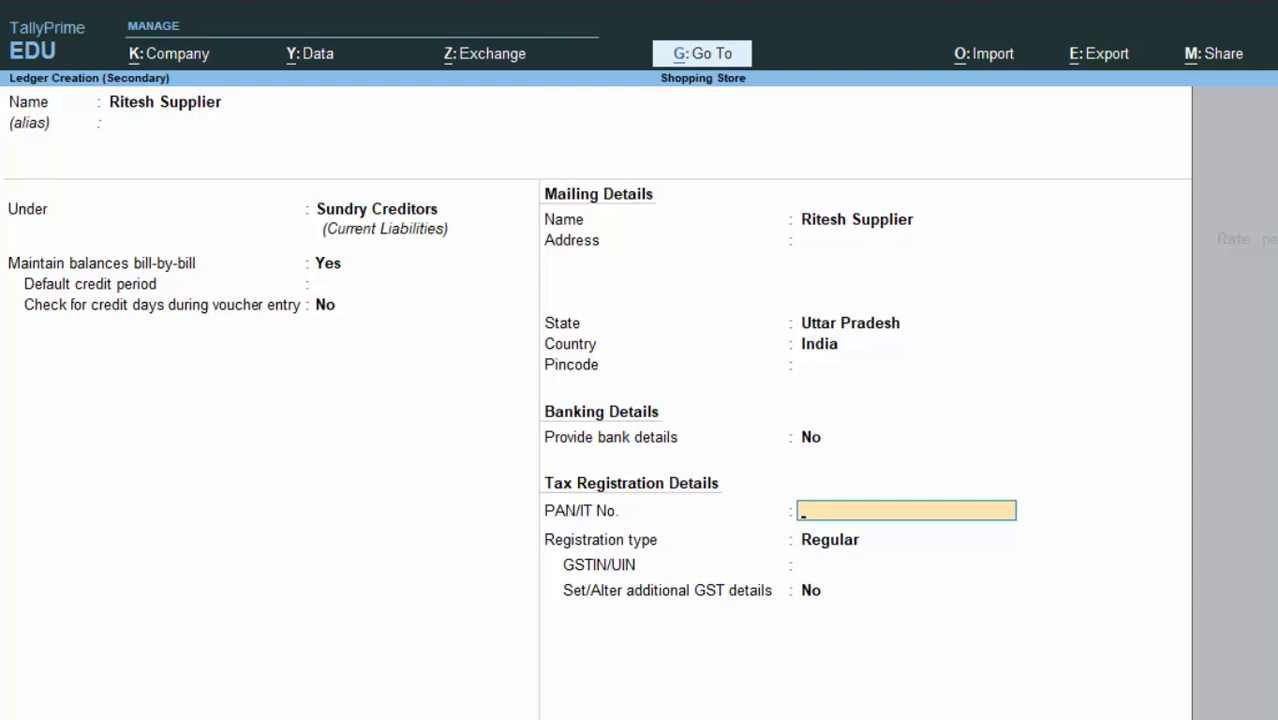
Leave the PAN and GSTIN blank, keep the Regular registration type, and save the supplier ledger.
{"action": "key", "text": "Return"}
{"action": "key", "text": "Return"}
{"action": "key", "text": "Return"}
{"action": "key", "text": "Return"}
{"action": "key", "text": "Return"}
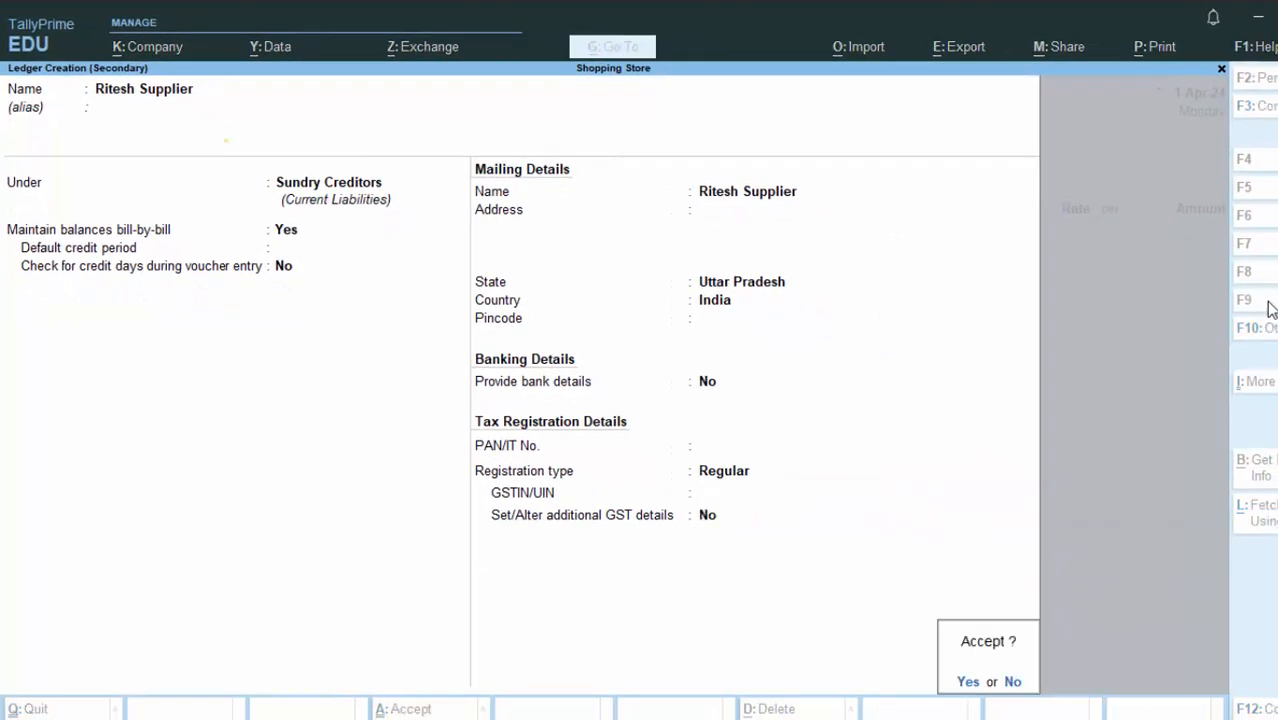
{"action": "key", "text": "Return"}
Use the new supplier as the voucher's party and leave all of its receipt details blank.
{"action": "key", "text": "Return"}
{"action": "key", "text": "Return"}
{"action": "key", "text": "Return"}
{"action": "key", "text": "Return"}
{"action": "key", "text": "Return"}
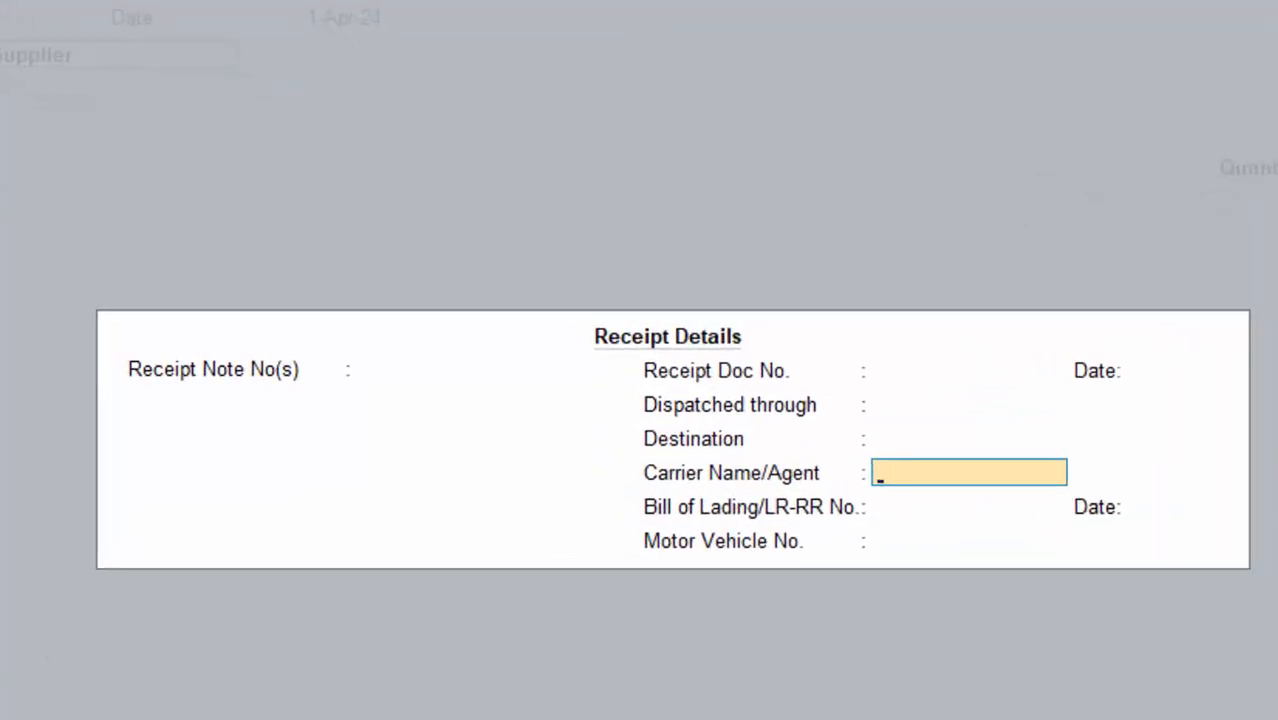
{"action": "key", "text": "Return"}
{"action": "key", "text": "Return"}
{"action": "key", "text": "Return"}
Complete the party details with Uttar Pradesh, India, Regular GST registration and the supplier's GSTIN/UIN.
{"action": "key", "text": "Return"}
{"action": "key", "text": "Return"}
{"action": "key", "text": "Return"}
{"action": "key", "text": "Return"}
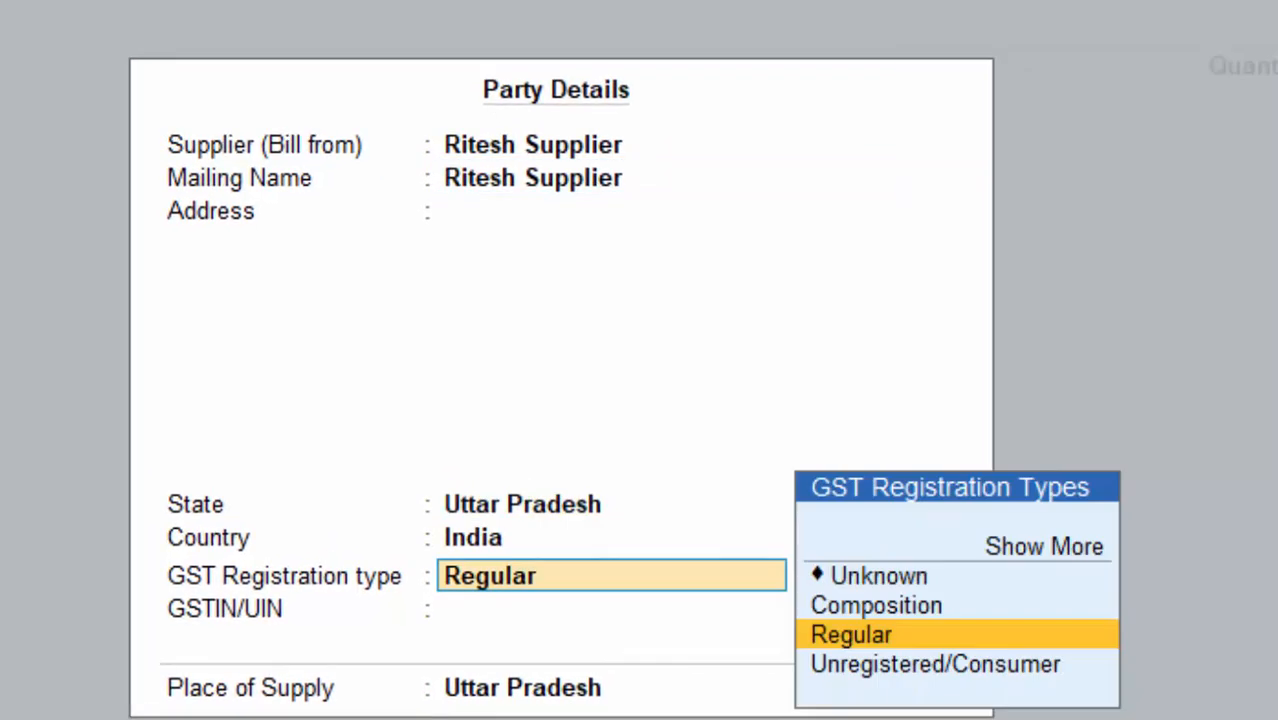
{"action": "key", "text": "Return"}
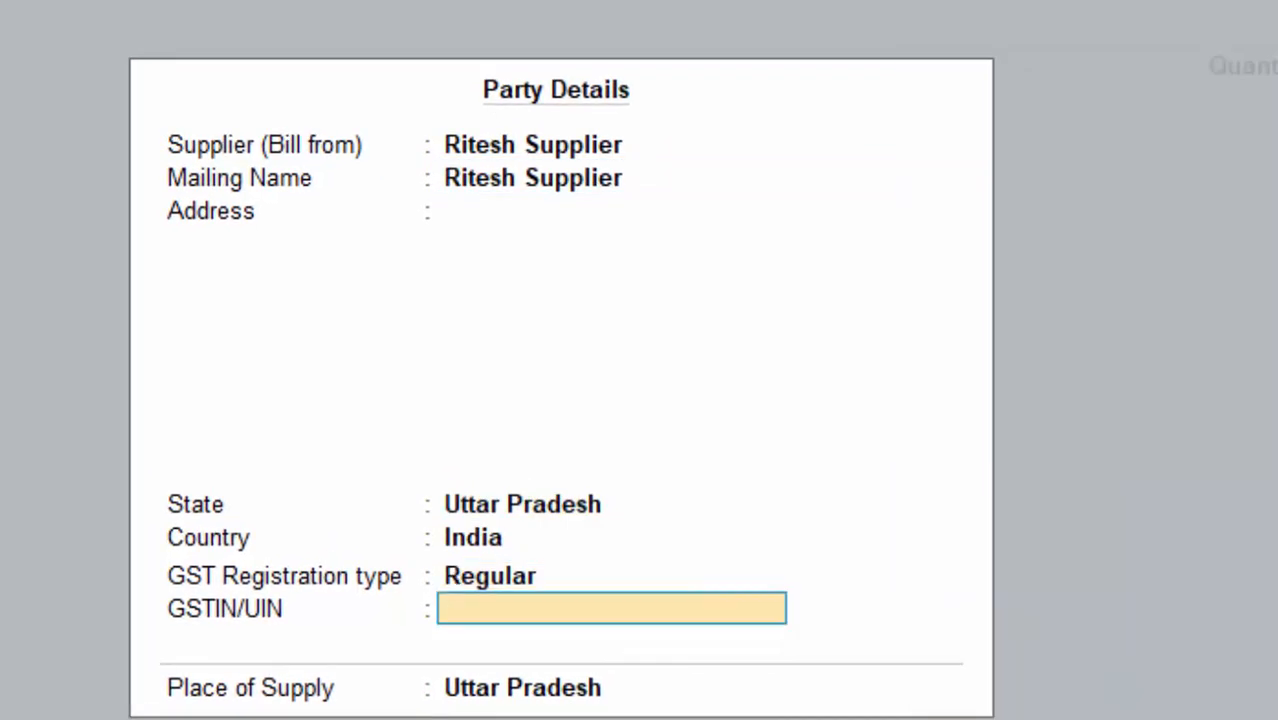
{"action": "type", "text": "HFHGFHD567574HG"}
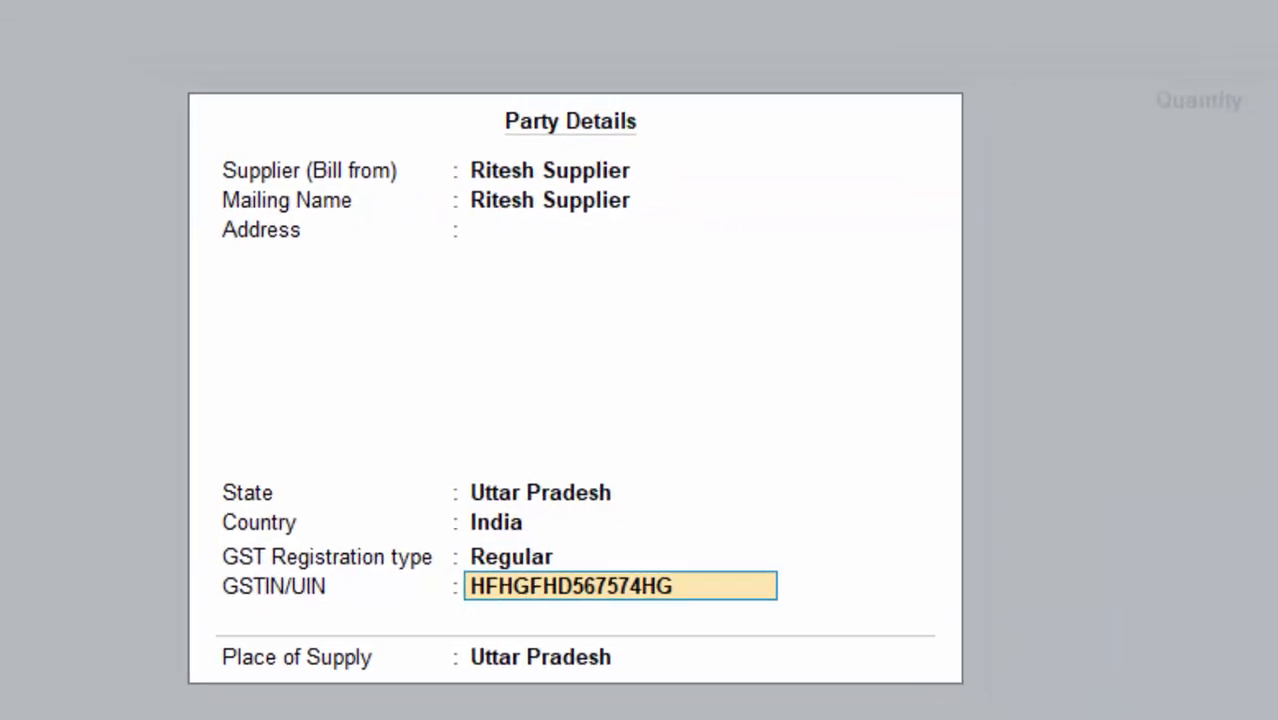
{"action": "key", "text": "Return"}
{"action": "key", "text": "Return"}
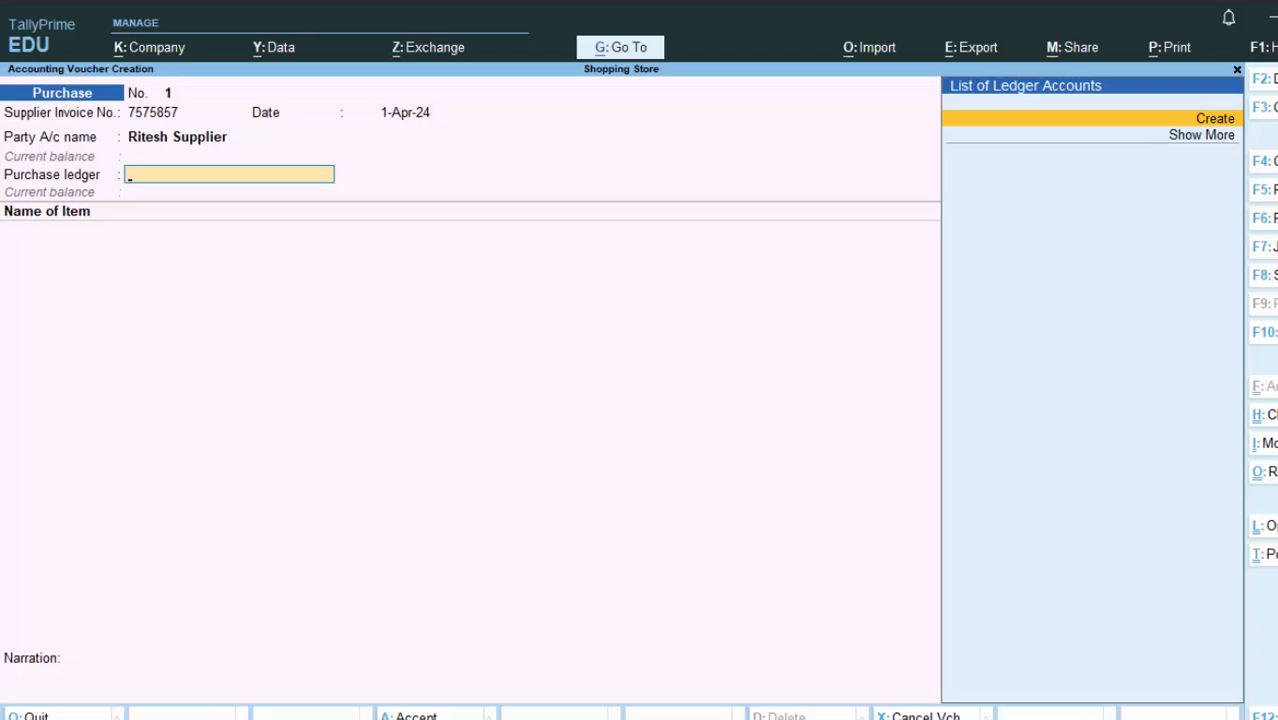
Begin a new ledger named "Purchase A/c" for the voucher's purchase ledger, without an alias.
{"action": "key", "text": "Return"}
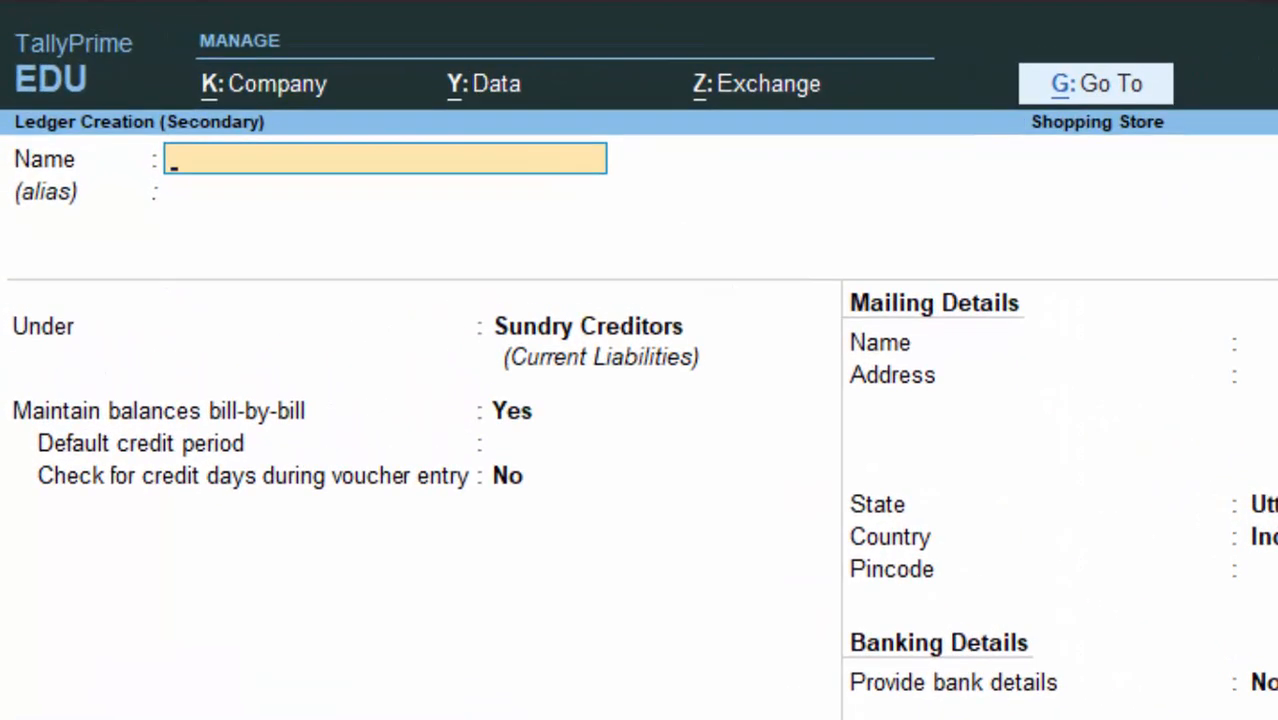
{"action": "type", "text": "P"}
{"action": "type", "text": "urchase a"}
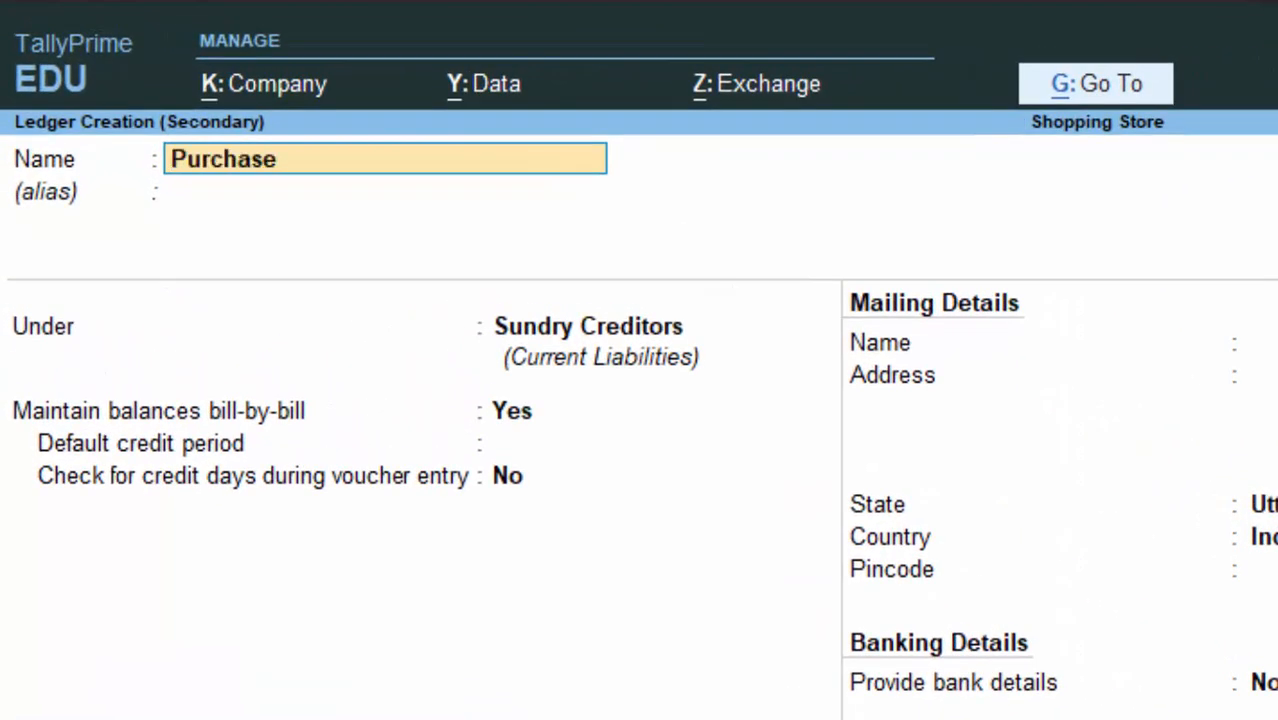
{"action": "type", "text": "/c"}
{"action": "key", "text": "Return"}
{"action": "key", "text": "Return"}
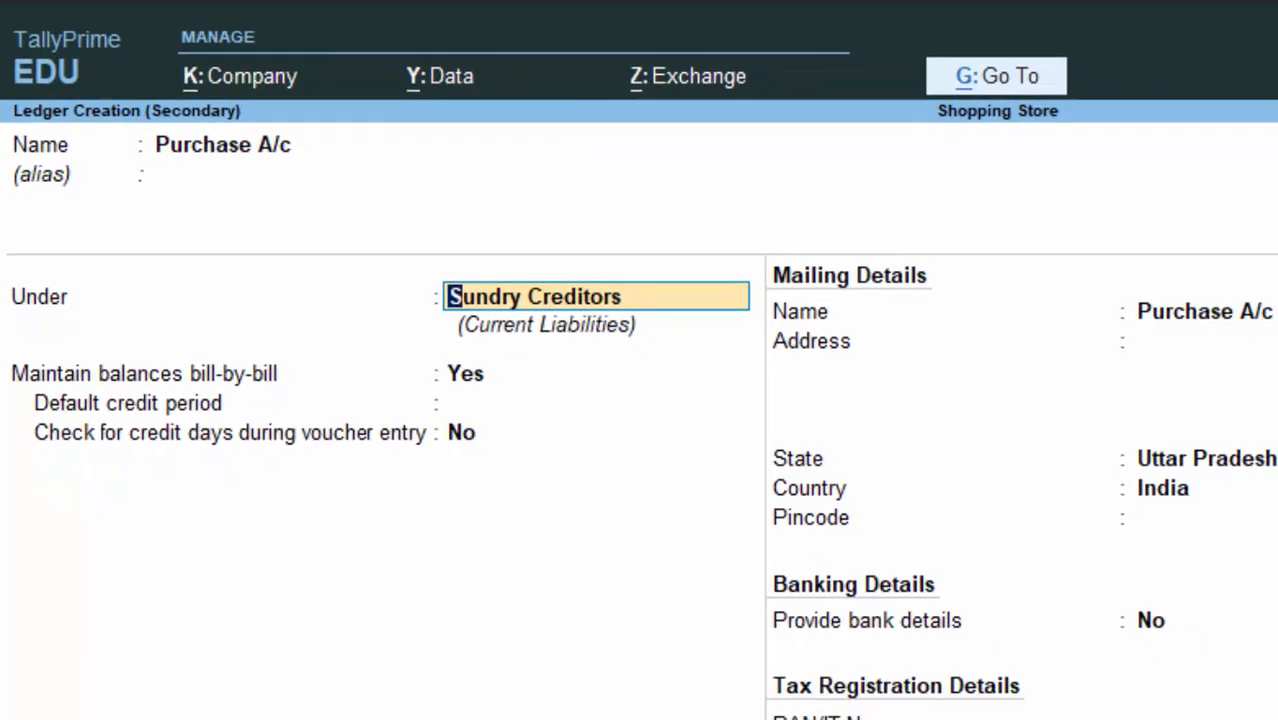
Place the Purchase A/c ledger under Purchase Accounts with the default statutory and GST details, and save it.
{"action": "type", "text": "P"}
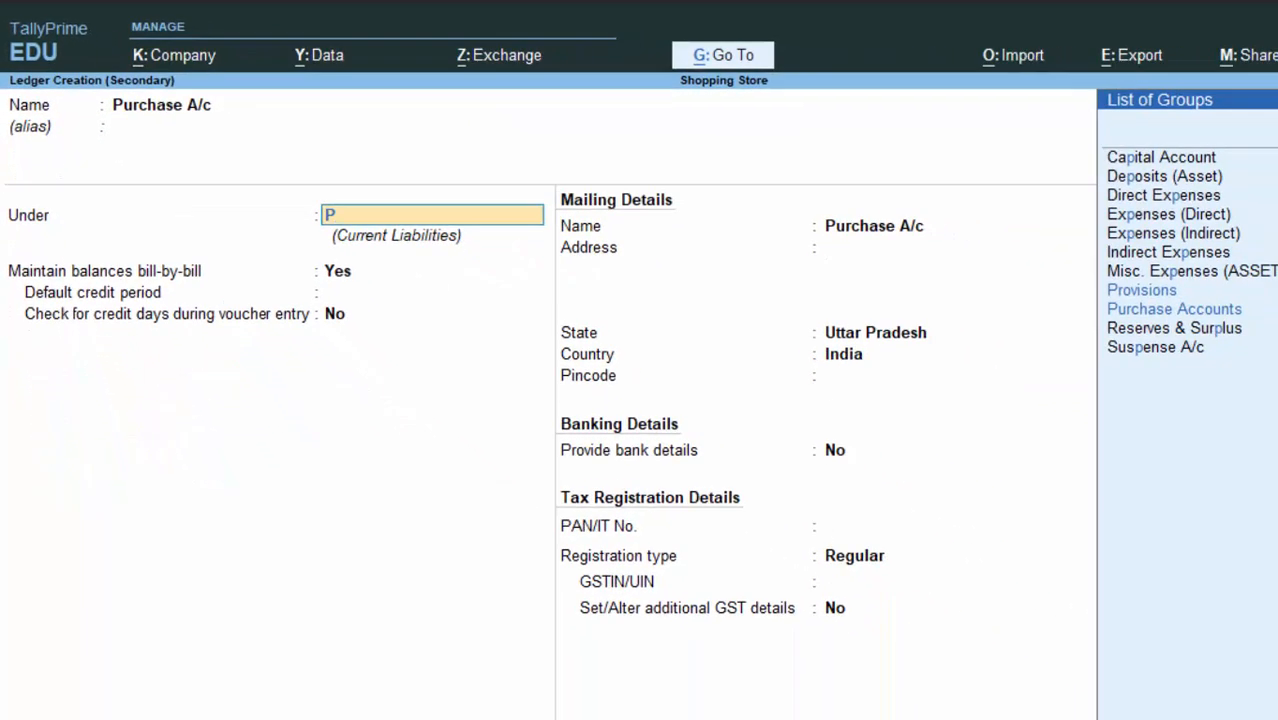
{"action": "key", "text": "Down"}
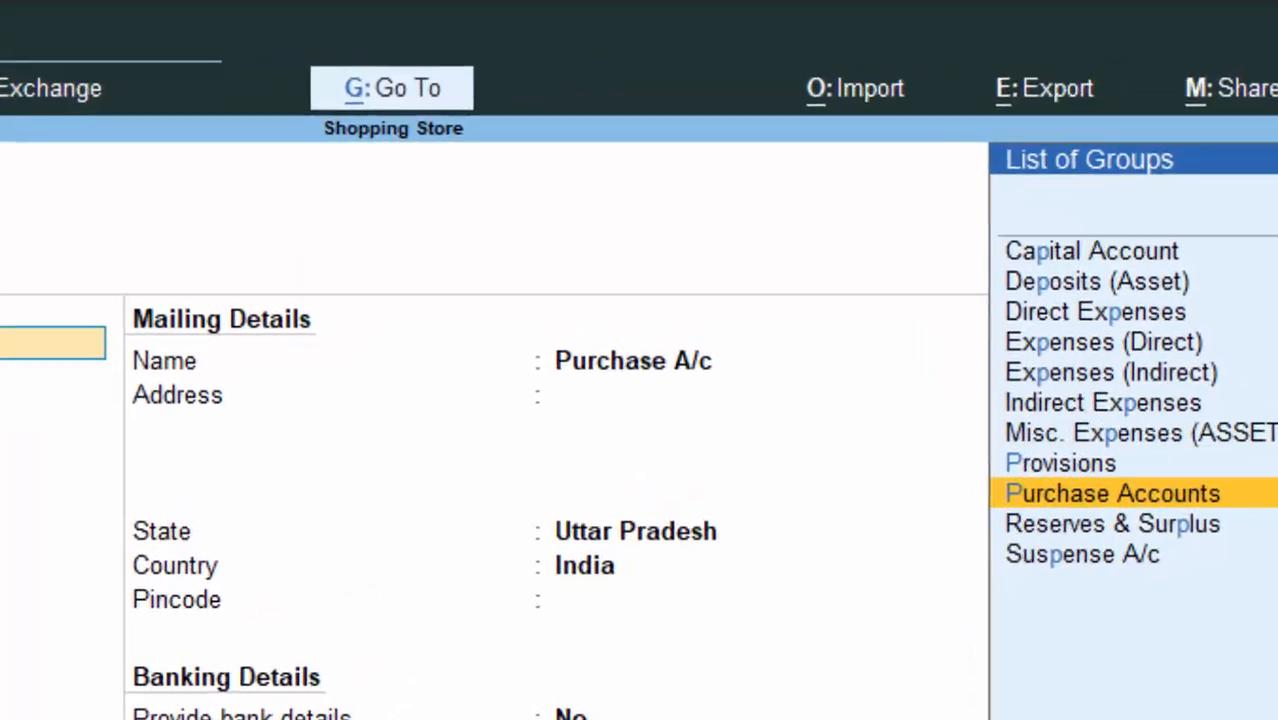
{"action": "key", "text": "Return"}
{"action": "key", "text": "Return"}
{"action": "key", "text": "Return"}
{"action": "key", "text": "Return"}
{"action": "key", "text": "Return"}
{"action": "key", "text": "Return"}
{"action": "key", "text": "Return"}
{"action": "key", "text": "Return"}
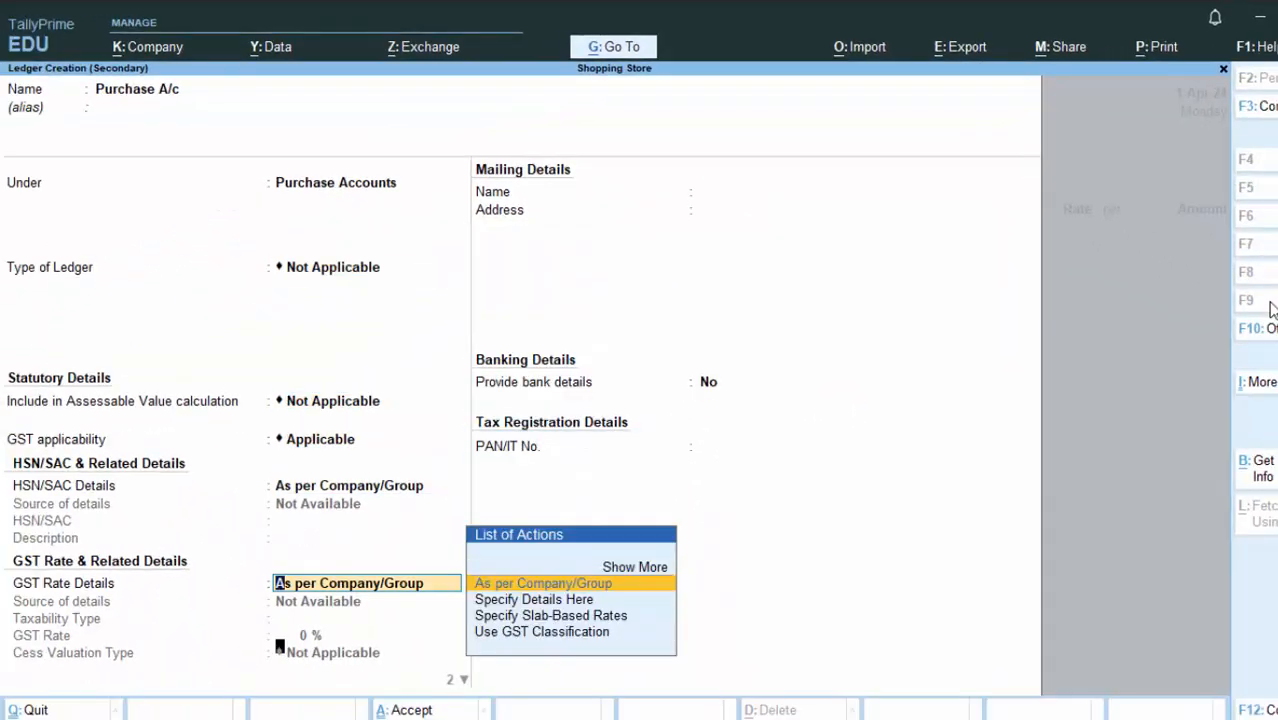
{"action": "key", "text": "Return"}
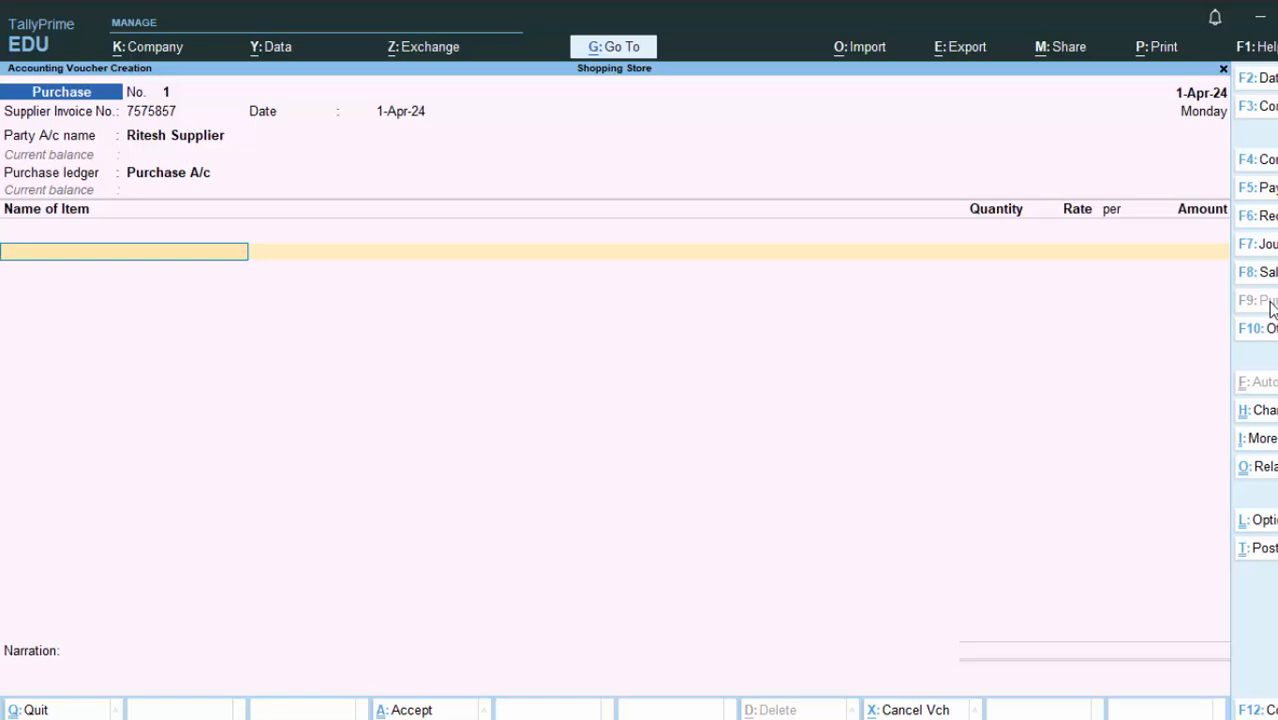
Begin a new stock item named "Laptop" under Primary for the voucher's first item line.
{"action": "key", "text": "alt+c"}
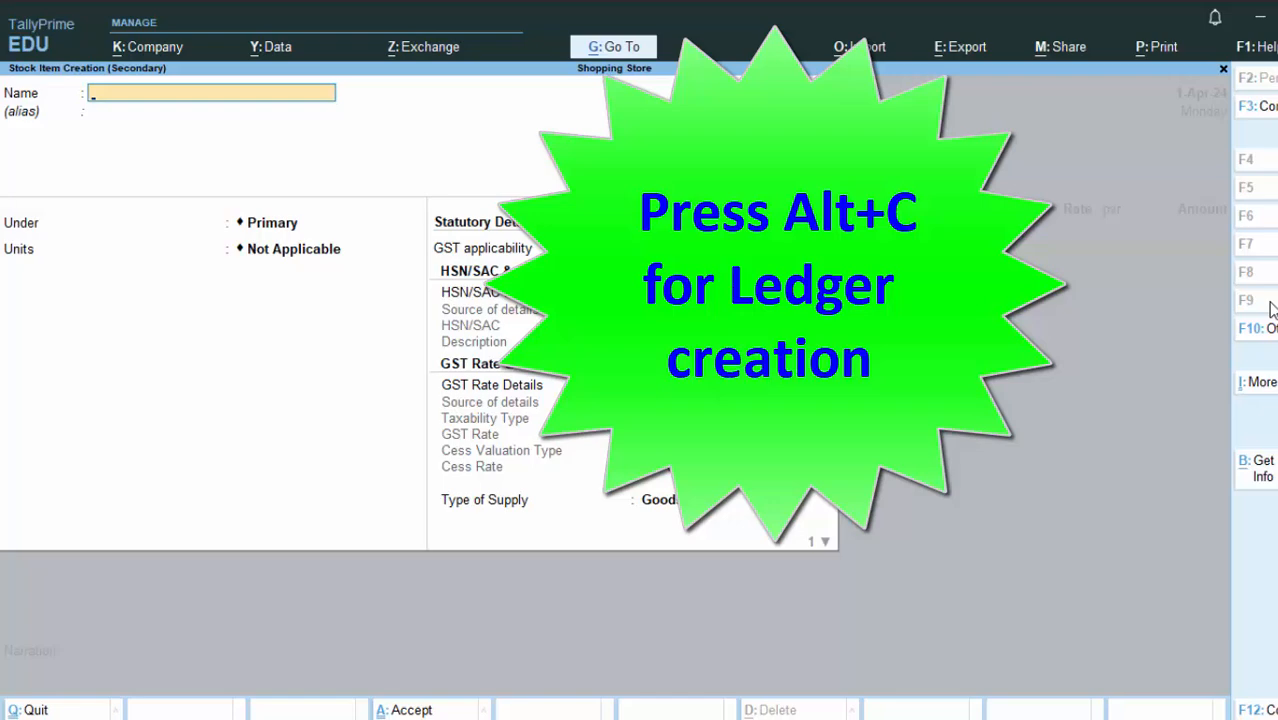
{"action": "type", "text": "Laptop"}
{"action": "key", "text": "Return"}
{"action": "key", "text": "Return"}
{"action": "key", "text": "Return"}
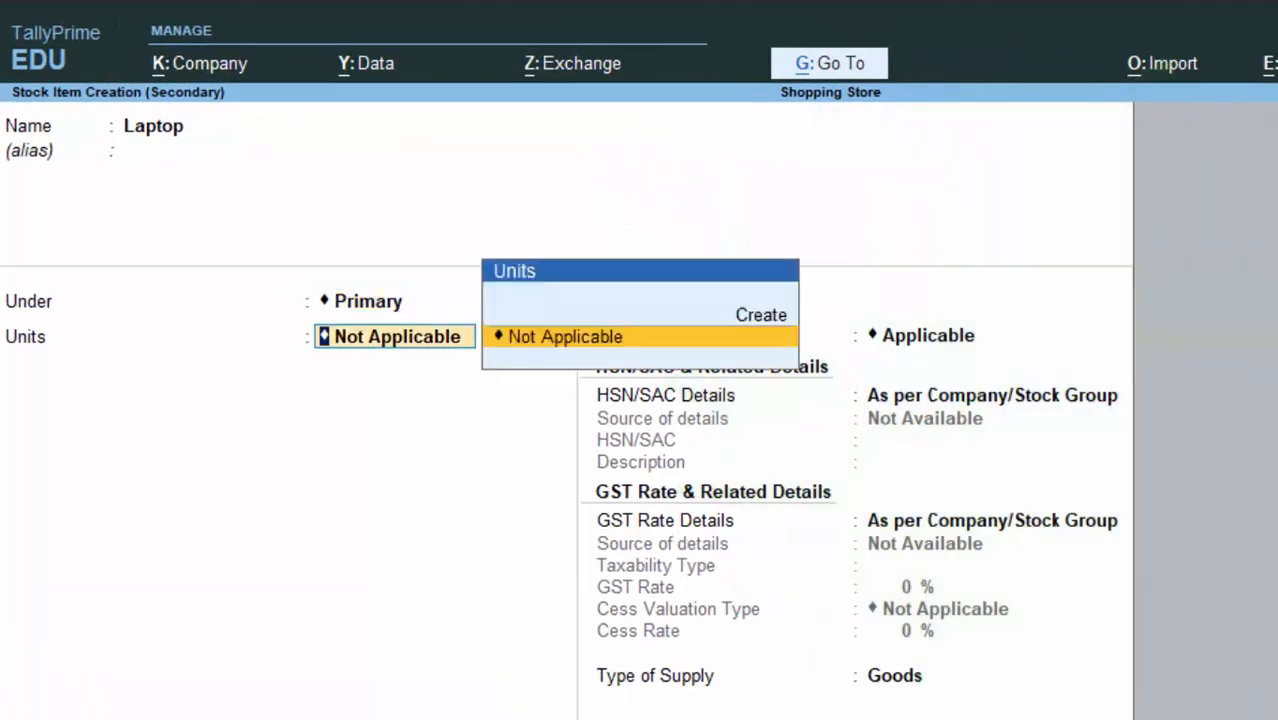
Create a simple unit for Laptop with symbol nos, formal name Number, UQC NOS-NUMBERS and 0 decimal places.
{"action": "key", "text": "Up"}
{"action": "key", "text": "Return"}
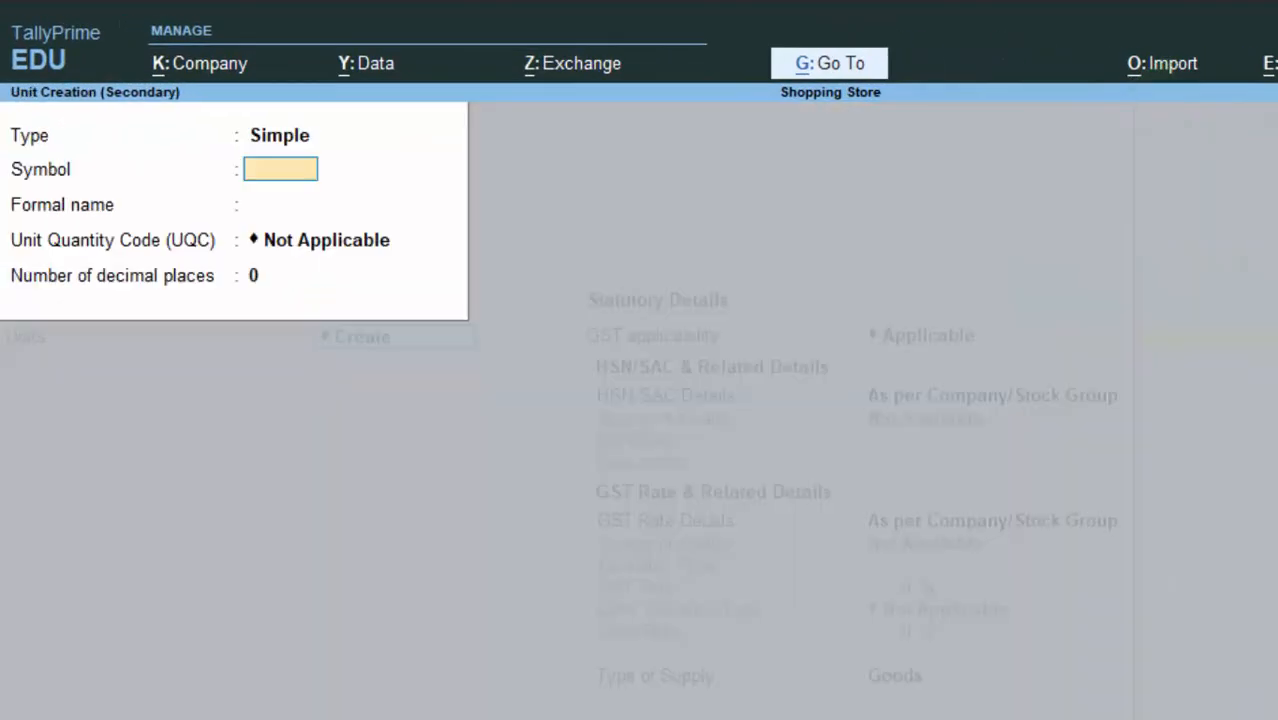
{"action": "type", "text": "nos"}
{"action": "key", "text": "Return"}
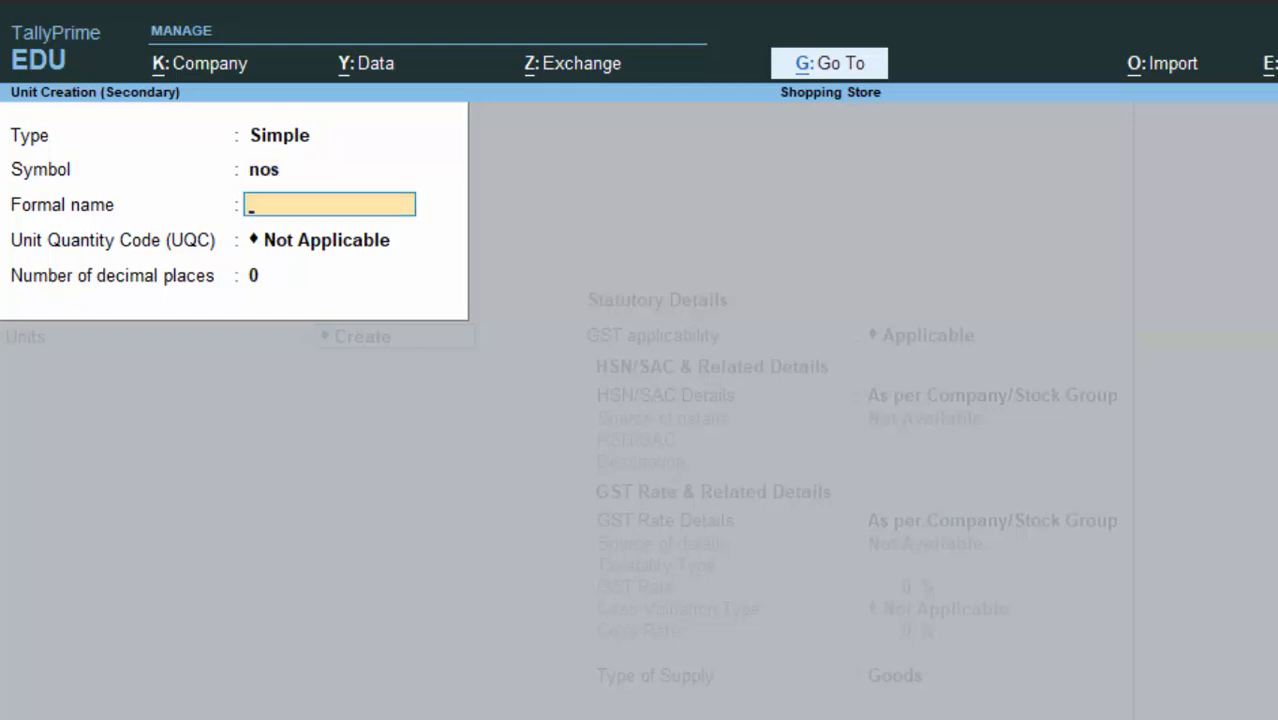
{"action": "type", "text": "Number"}
{"action": "key", "text": "Return"}
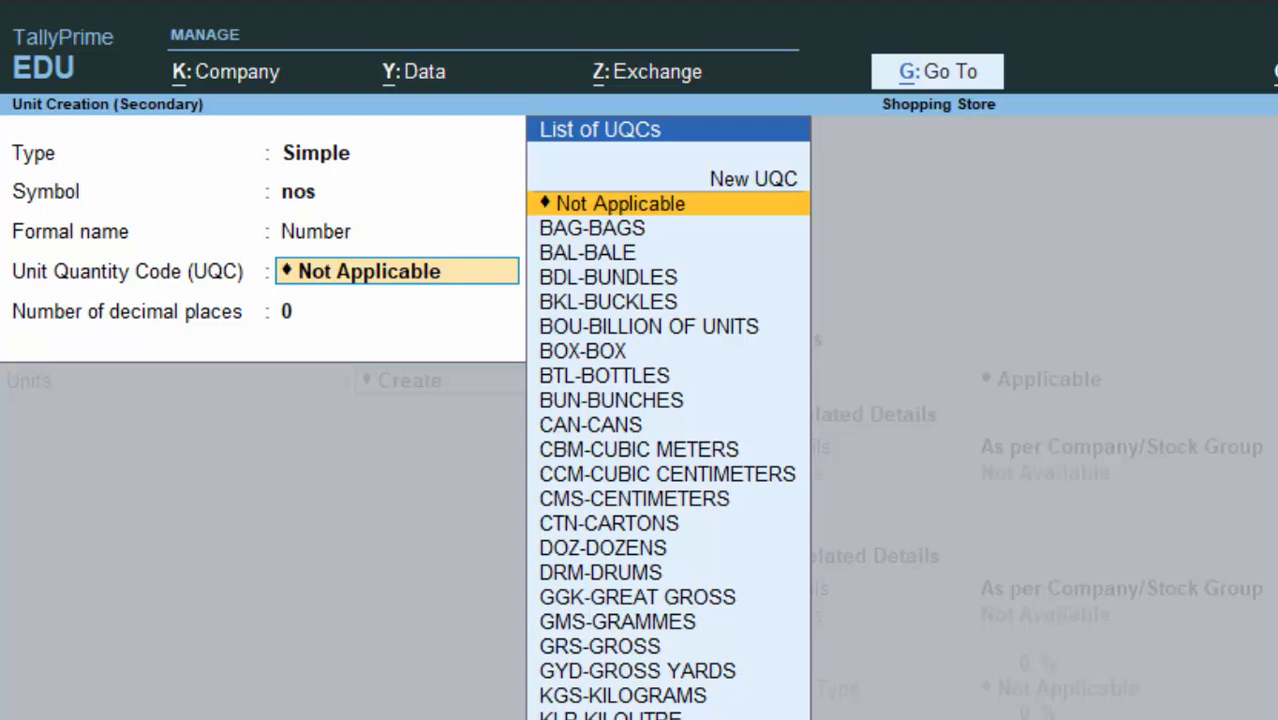
{"action": "type", "text": "n"}
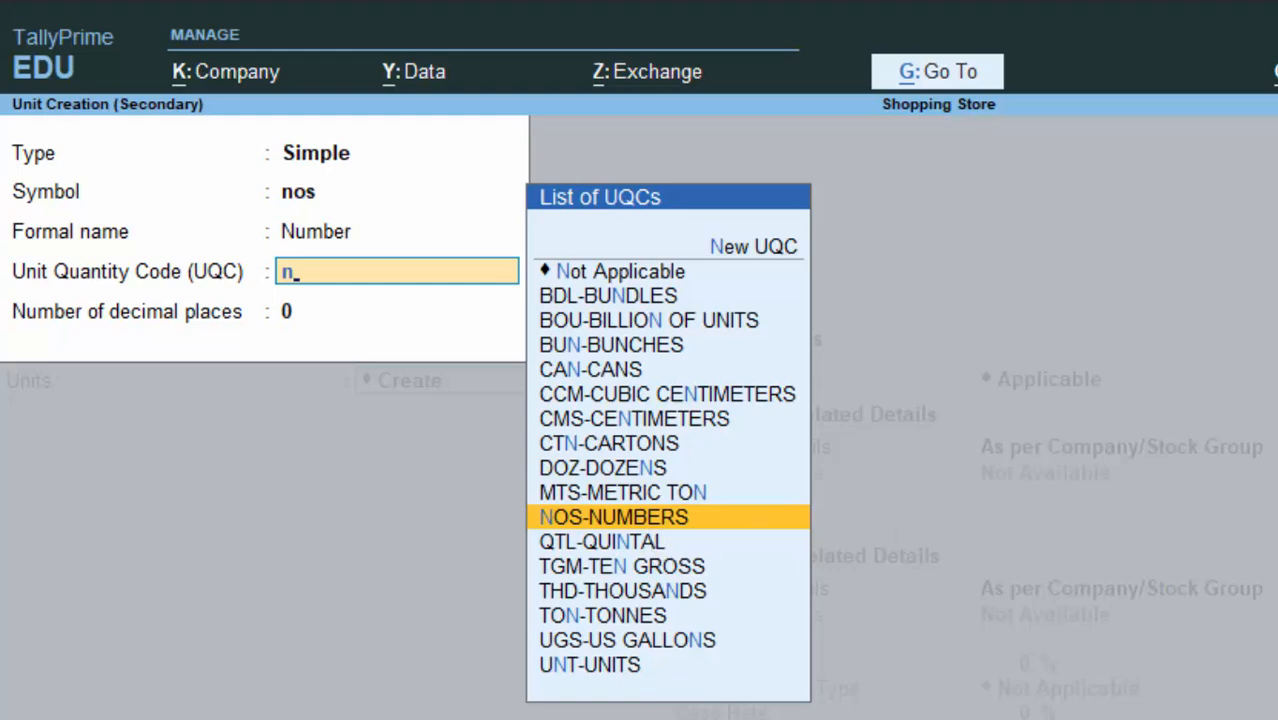
{"action": "key", "text": "Return"}
{"action": "key", "text": "Return"}
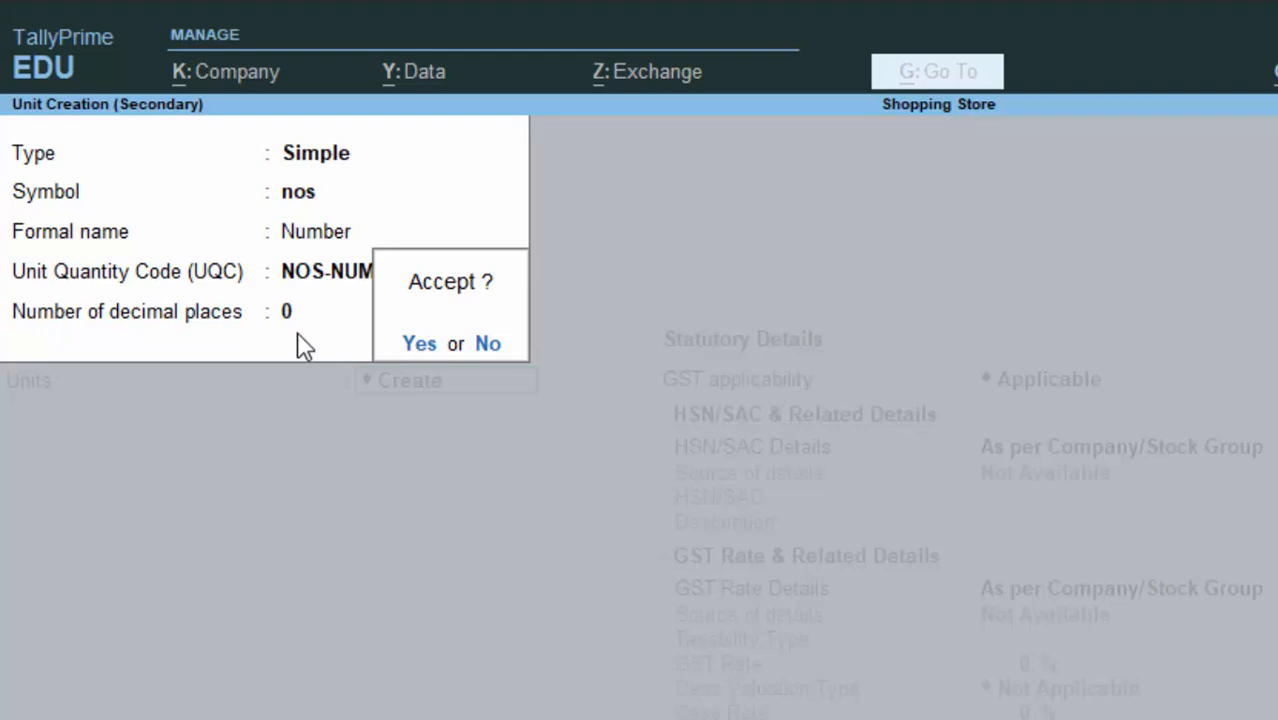
{"action": "key", "text": "Return"}
Save the Laptop item with GST applicable, HSN and rate details as per Company/Stock Group, and supply type Goods.
{"action": "key", "text": "Return"}
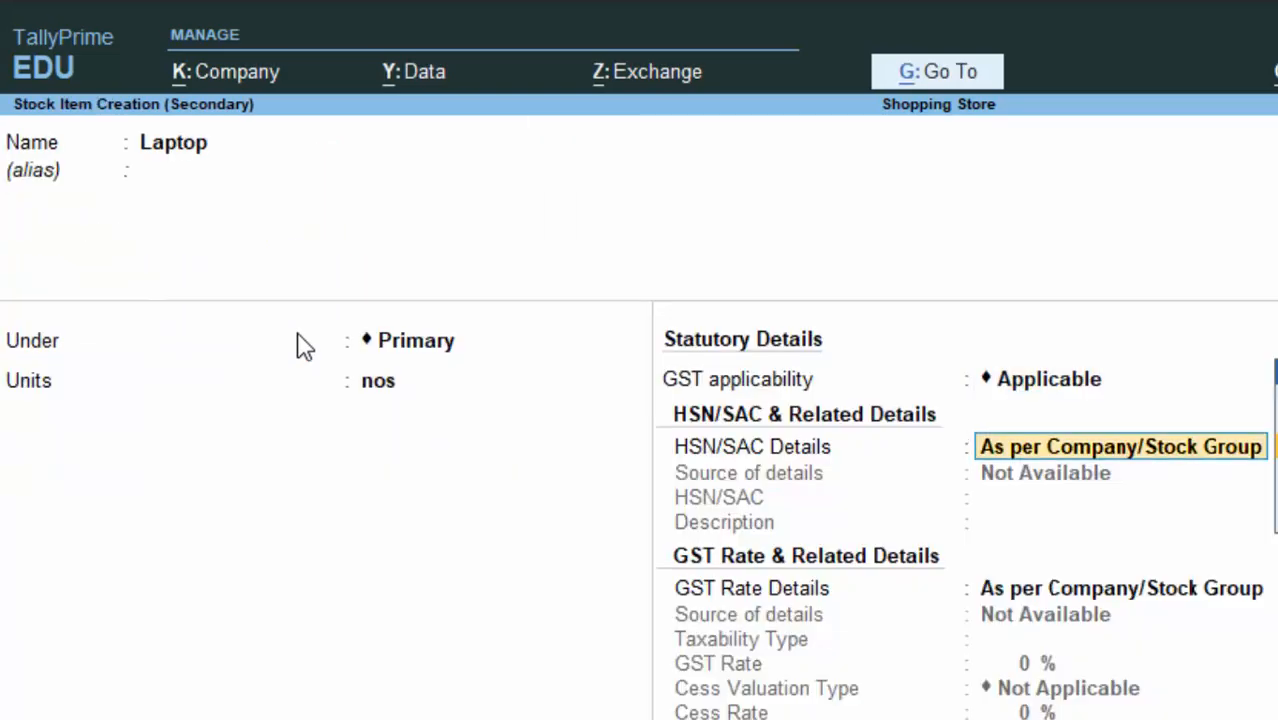
{"action": "key", "text": "Return"}
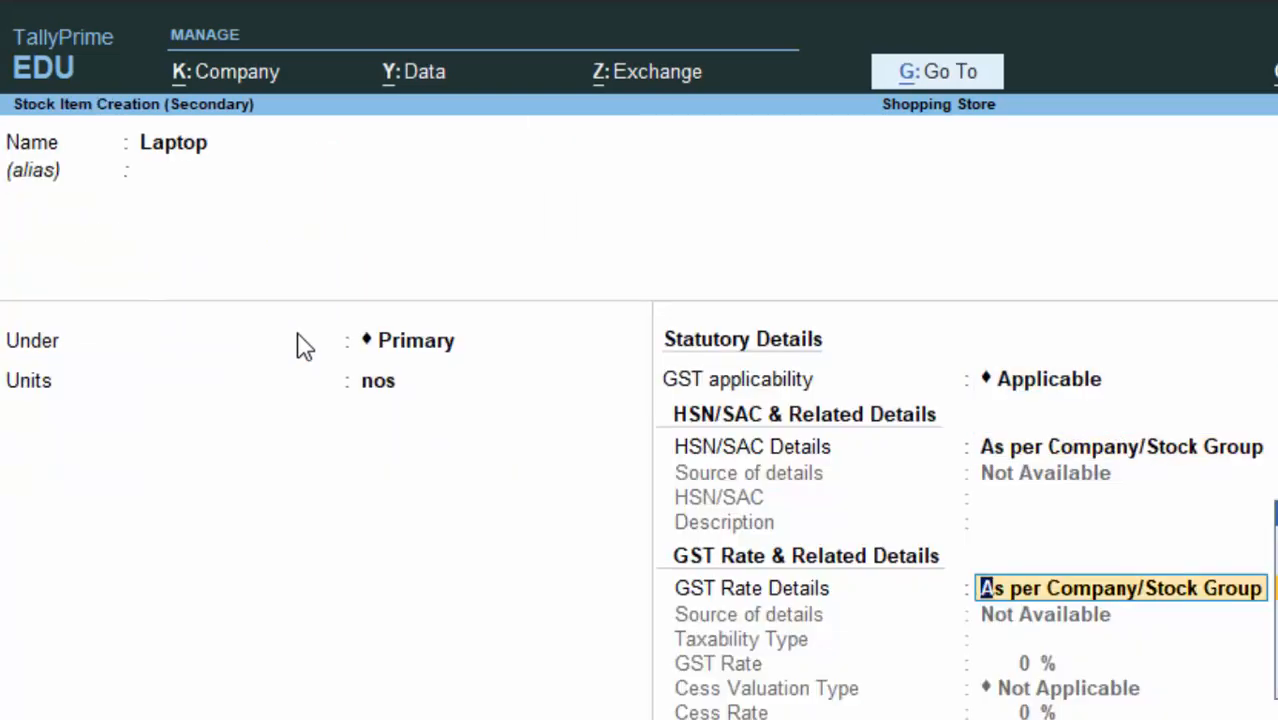
{"action": "key", "text": "Return"}
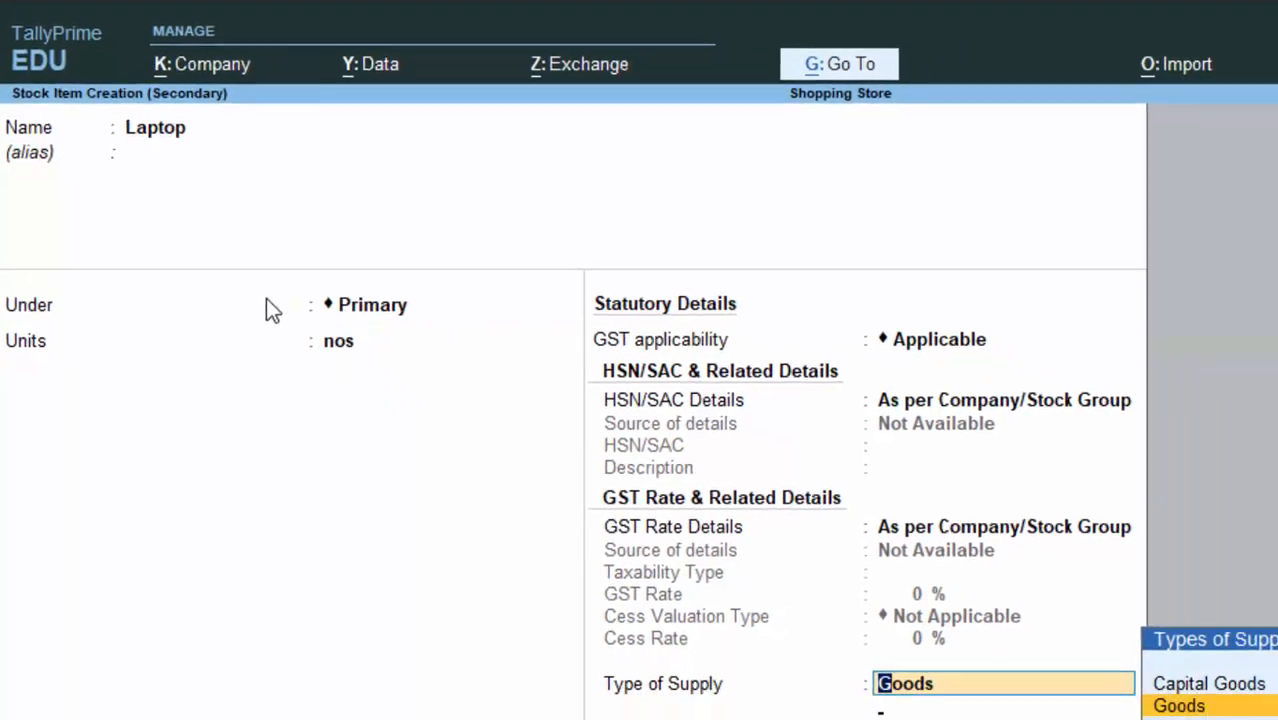
{"action": "key", "text": "Return"}
{"action": "key", "text": "Return"}
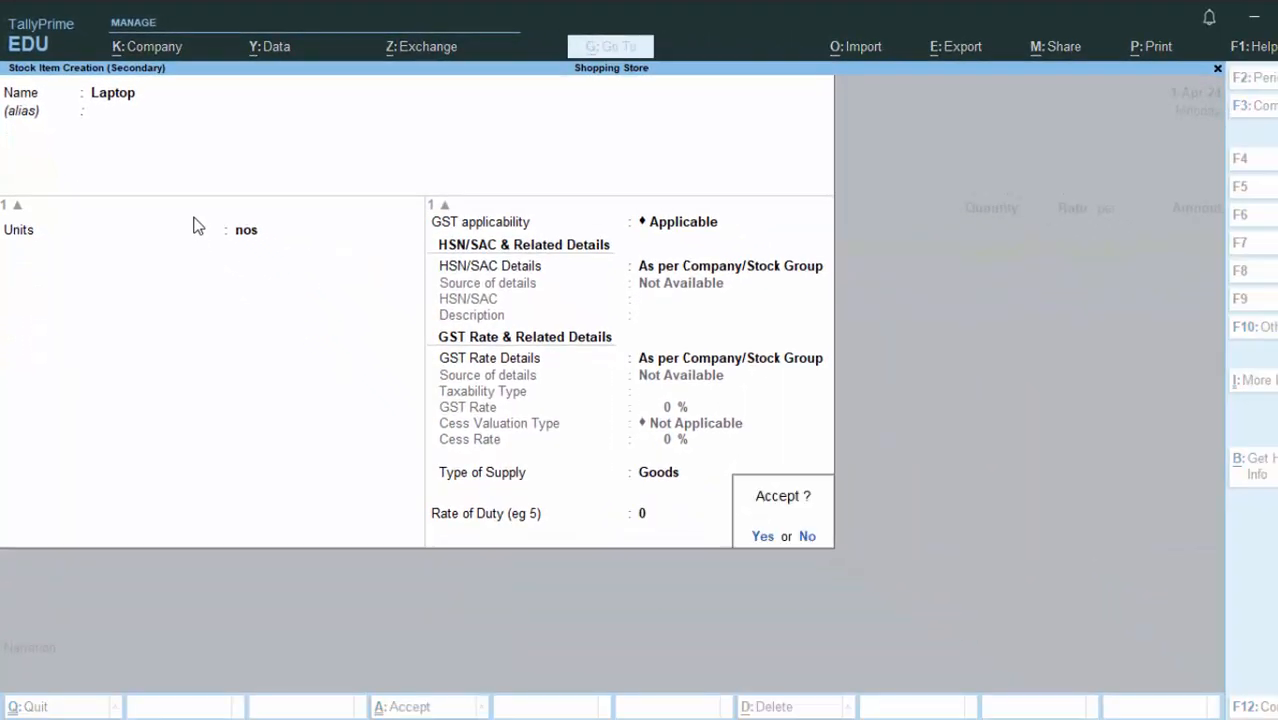
{"action": "key", "text": "Return"}
Enter the Laptop line in the purchase voucher with quantity 5 nos and rate 30000 per nos.
{"action": "type", "text": "5"}
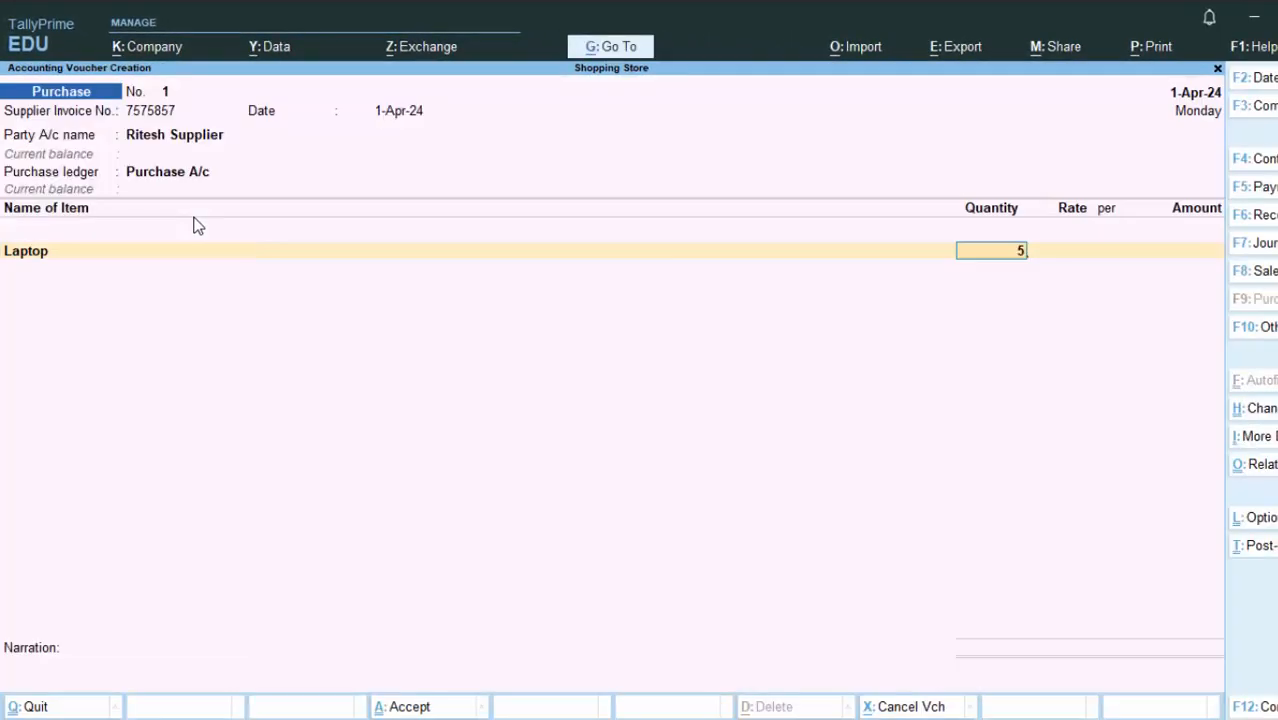
{"action": "key", "text": "Return"}
{"action": "type", "text": "30000"}
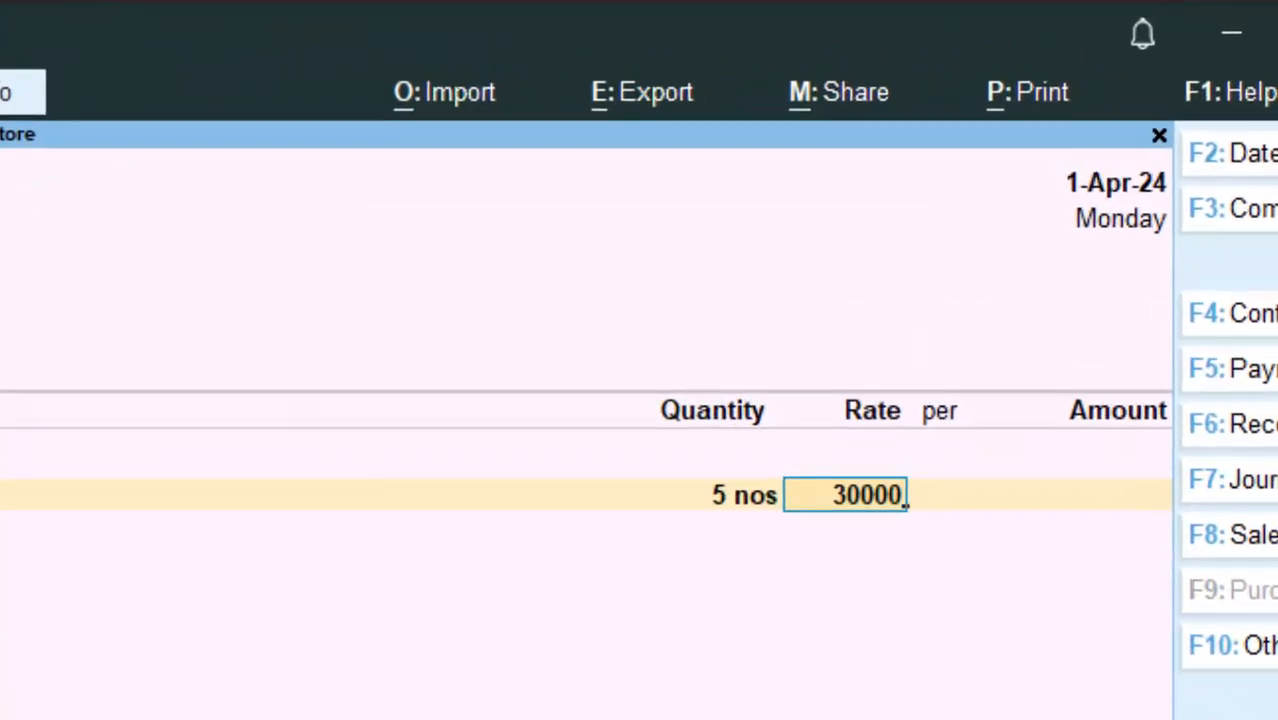
{"action": "key", "text": "Return"}
{"action": "key", "text": "Return"}
{"action": "key", "text": "Return"}
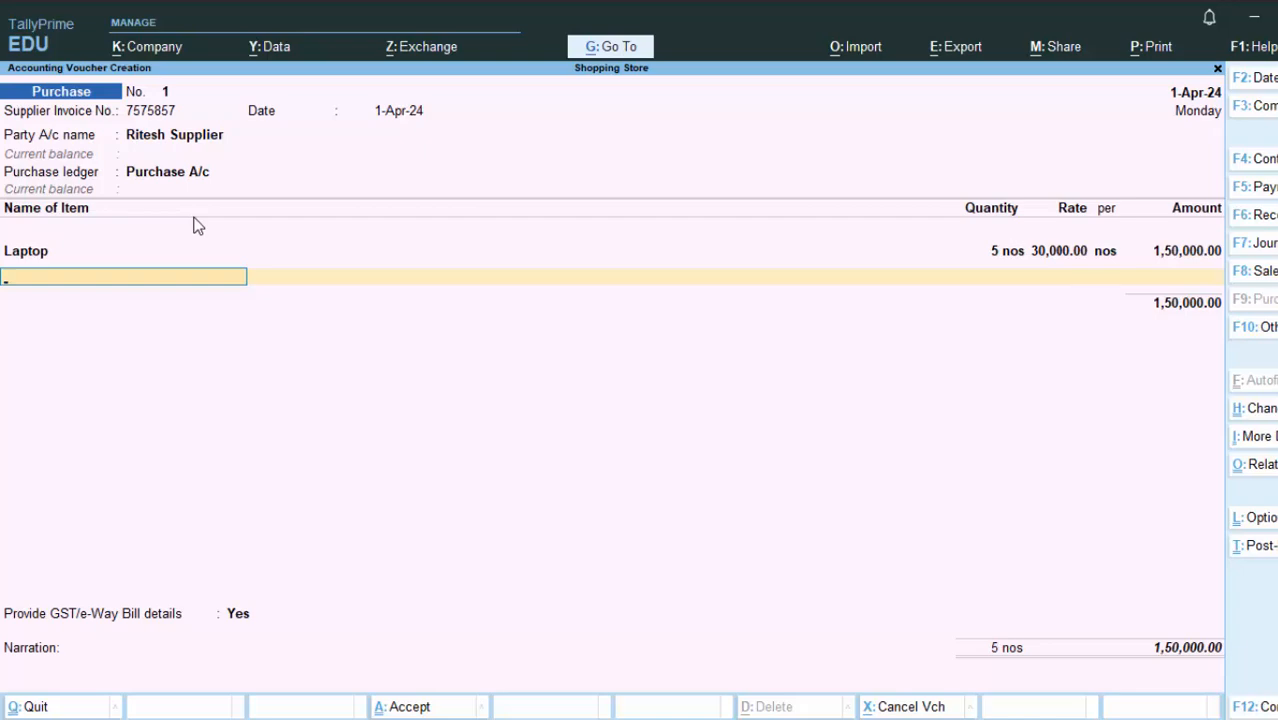
End the purchase voucher's item list and set Provide GST/e-Way Bill details to No.
{"action": "key", "text": "Return"}
{"action": "key", "text": "Down"}
{"action": "key", "text": "Return"}
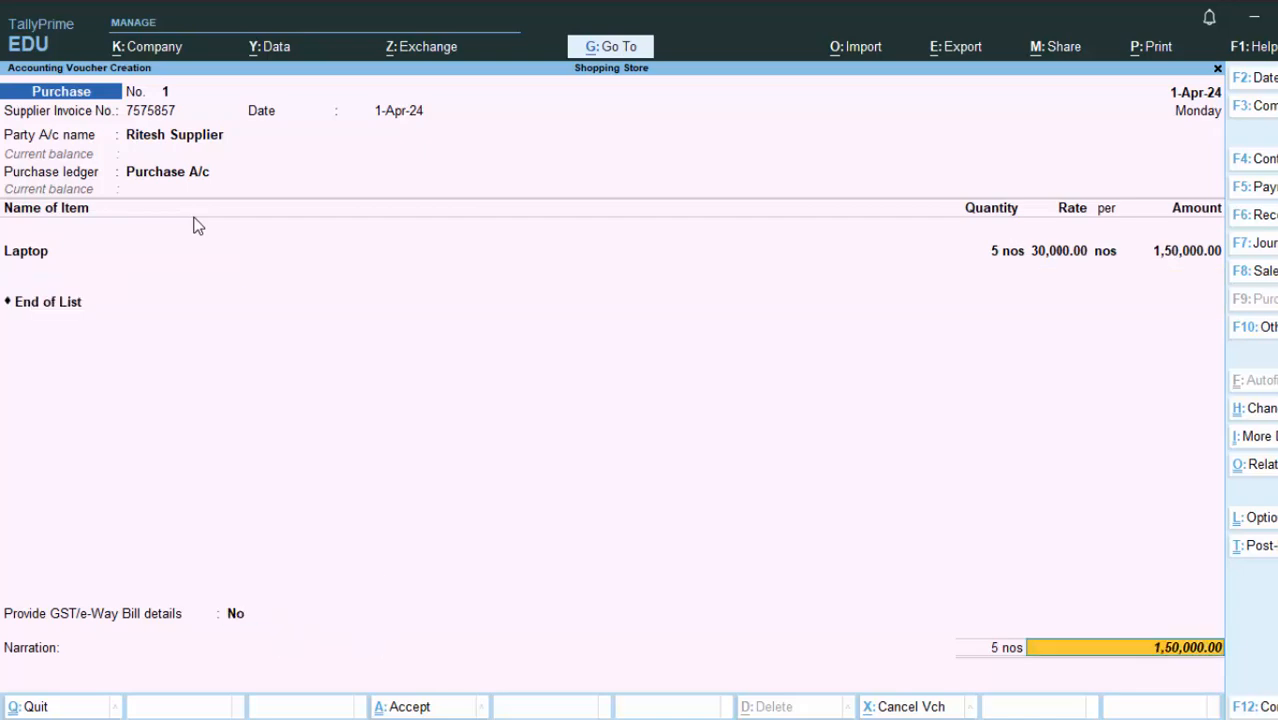
{"action": "key", "text": "Return"}
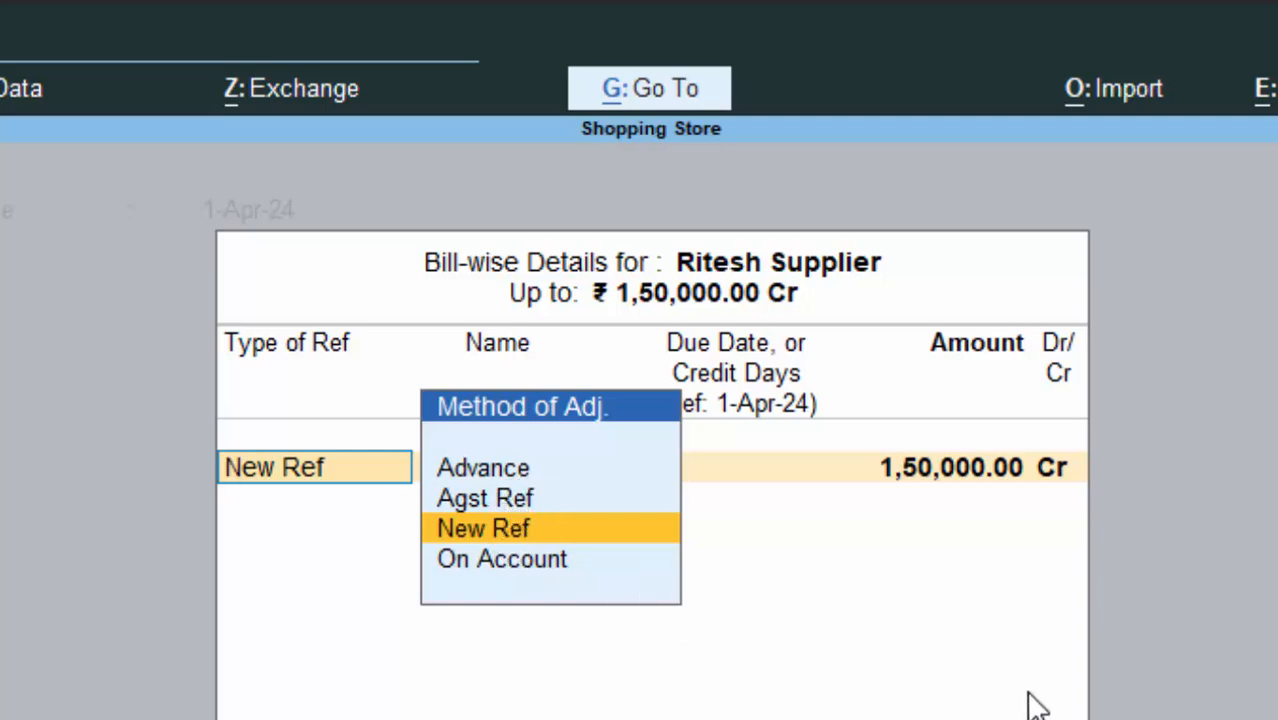
Record the supplier's 1,50,000 bill as a New Ref in the bill-wise details and save the purchase voucher without narration.
{"action": "key", "text": "Return"}
{"action": "key", "text": "Return"}
{"action": "key", "text": "Return"}
{"action": "key", "text": "Return"}
{"action": "key", "text": "Return"}
{"action": "key", "text": "Return"}
{"action": "key", "text": "Return"}
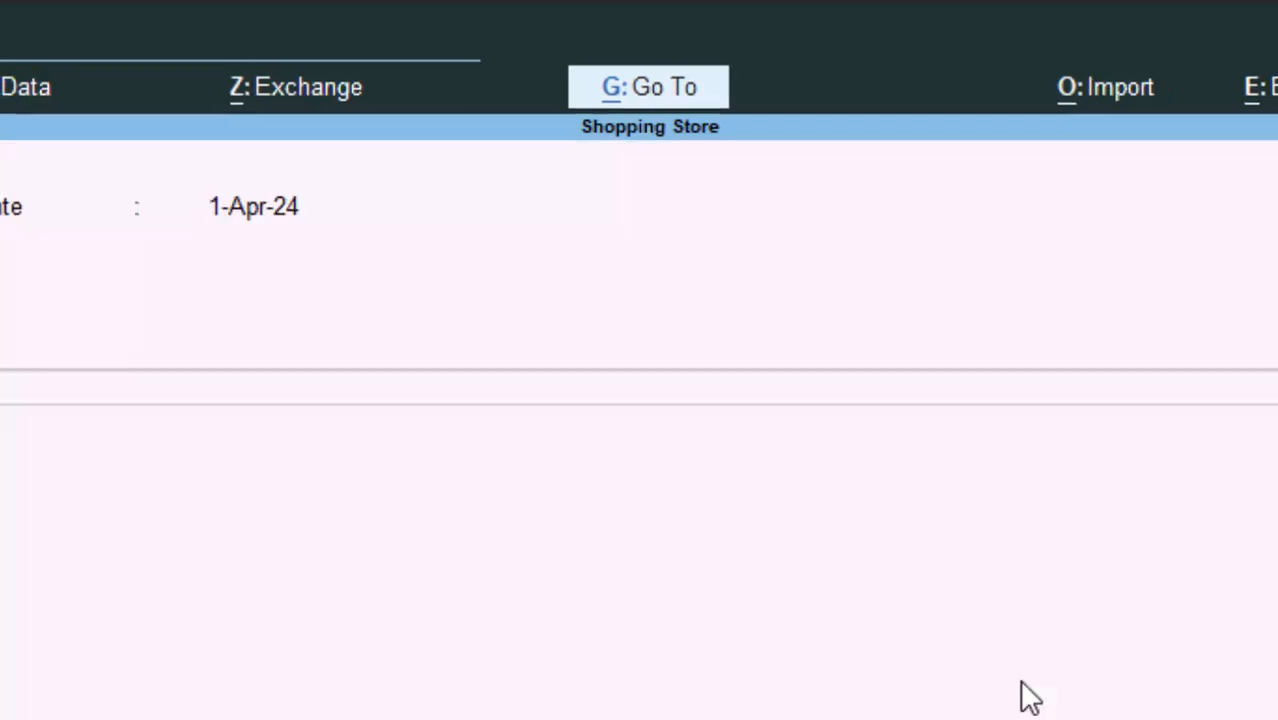
{"action": "key", "text": "Return"}
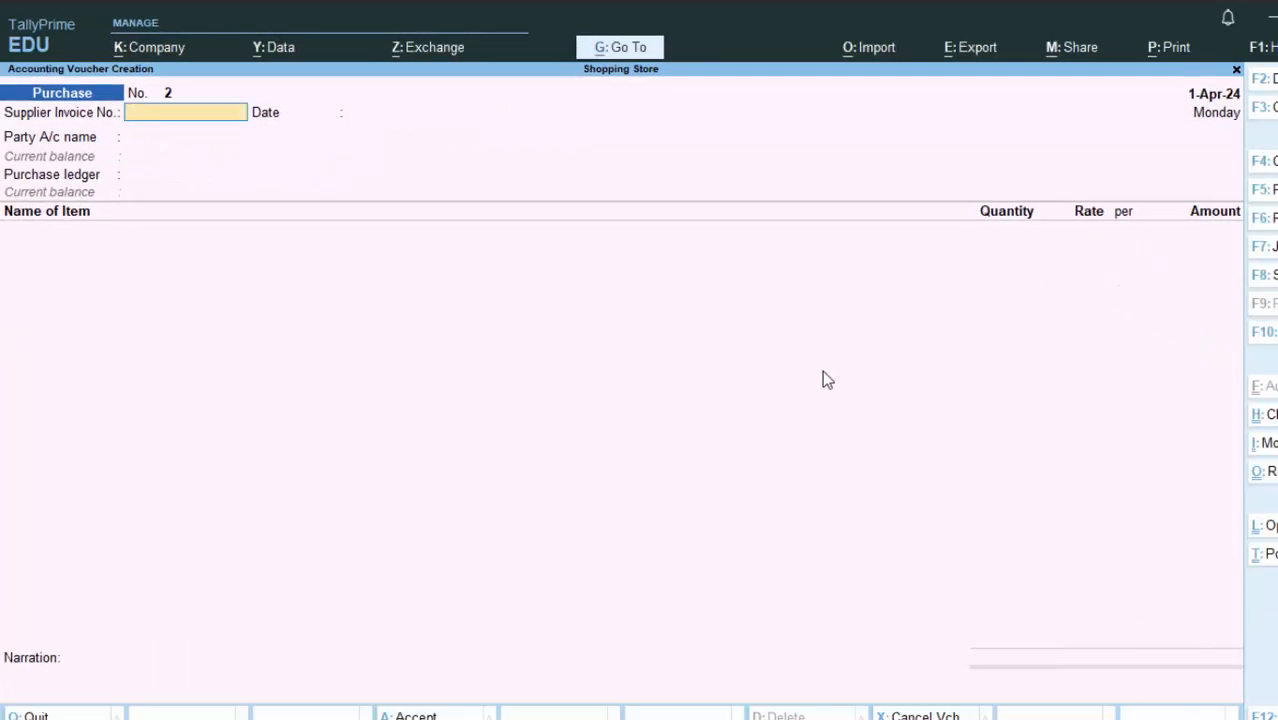
Review the saved purchase voucher from the Day Book, and return to the Gateway of Tally.
{"action": "key", "text": "Escape"}
{"action": "key", "text": "Return"}
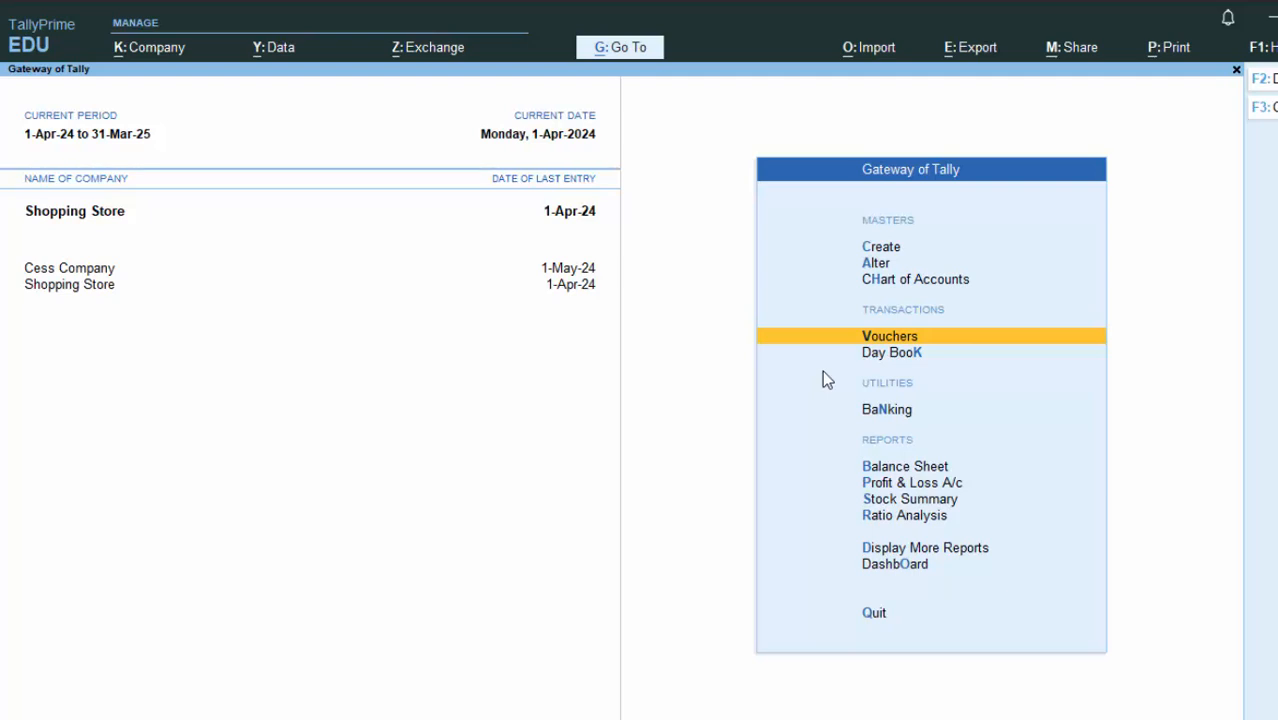
{"action": "key", "text": "k"}
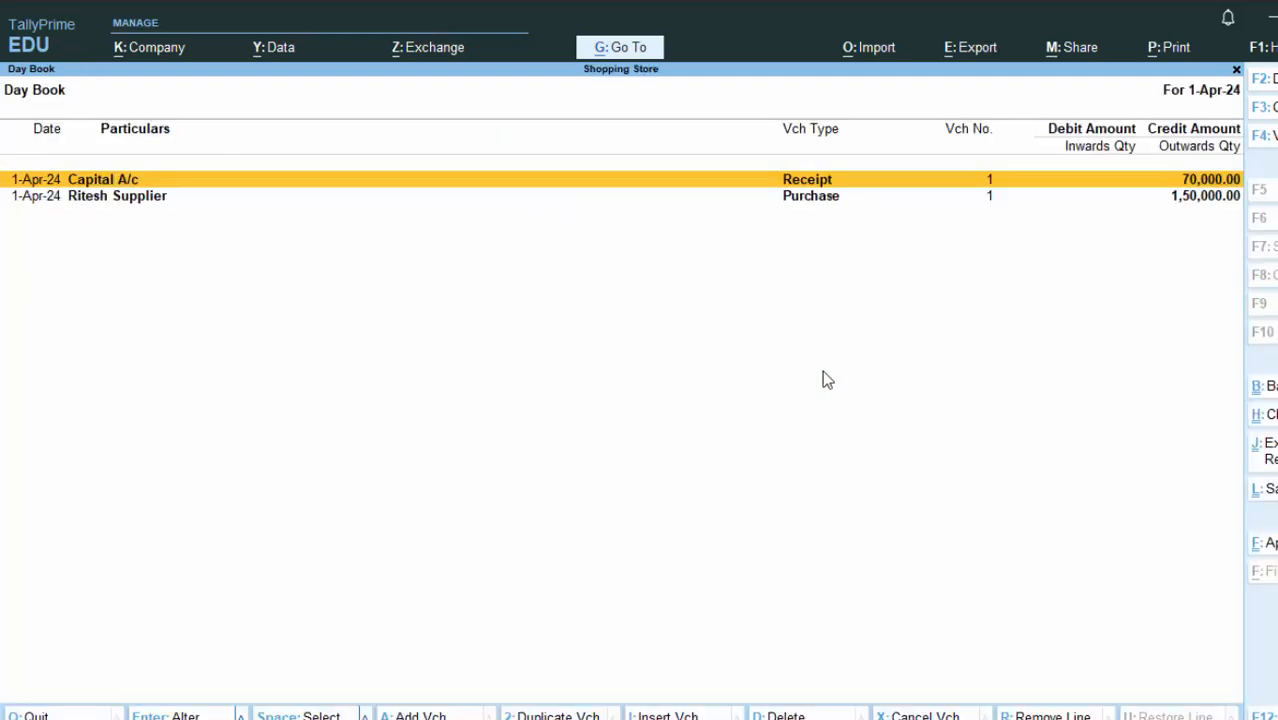
{"action": "key", "text": "Down"}
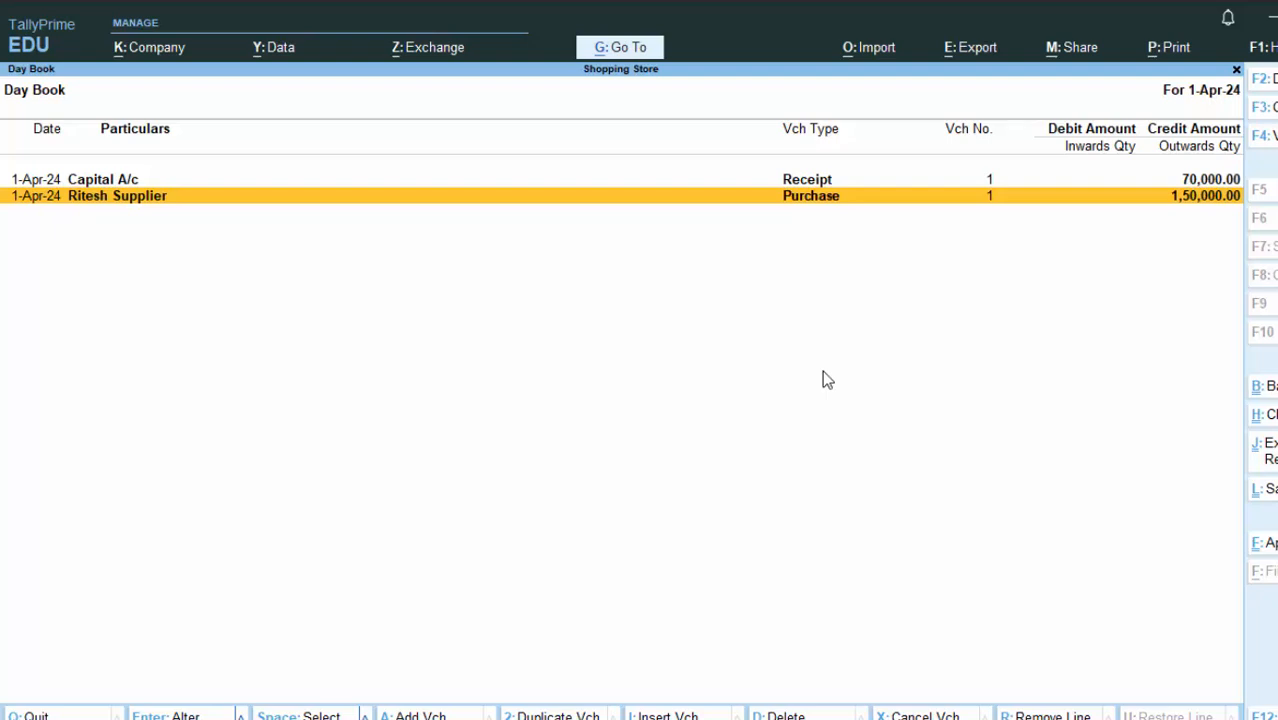
{"action": "key", "text": "Return"}
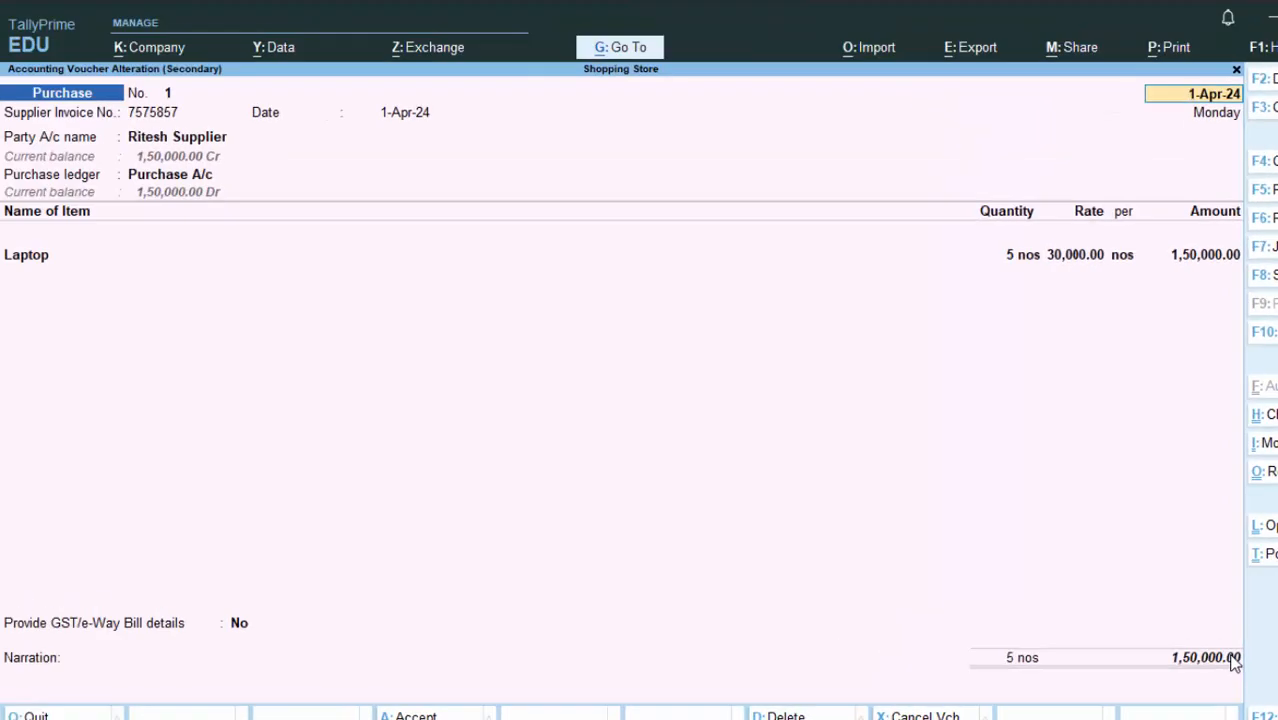
{"action": "key", "text": "Escape"}
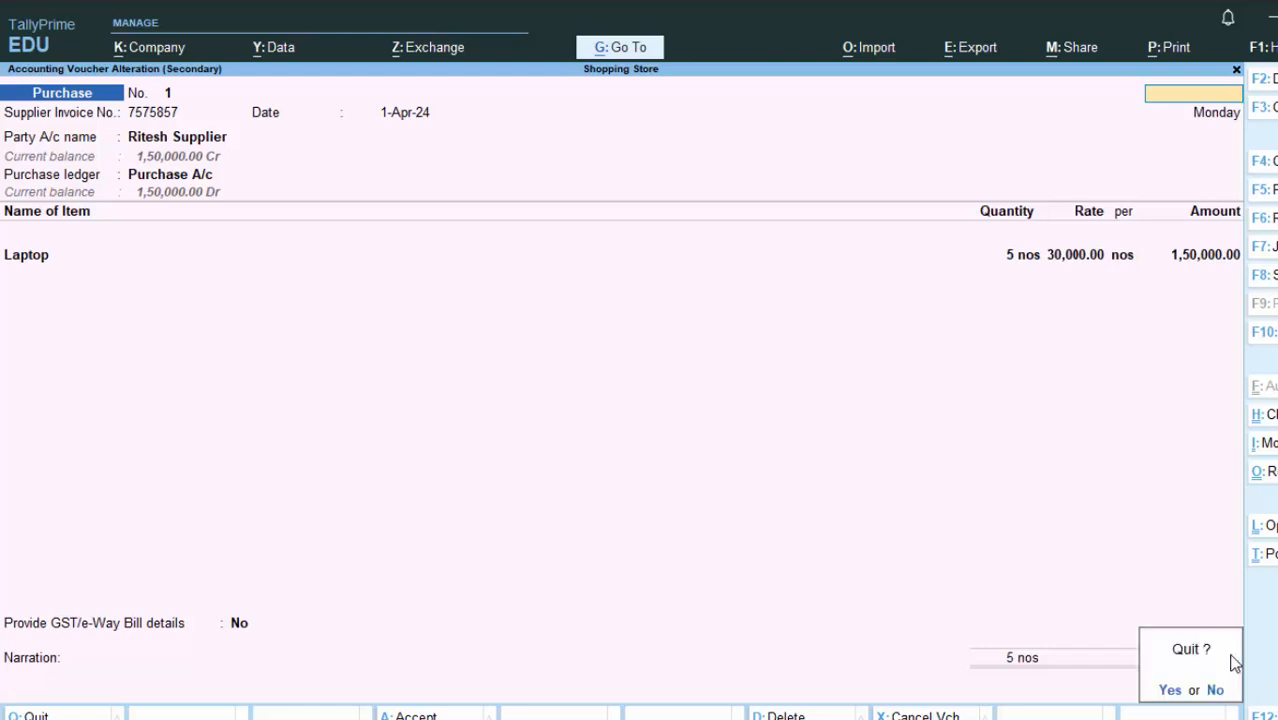
{"action": "key", "text": "y"}
{"action": "key", "text": "Escape"}
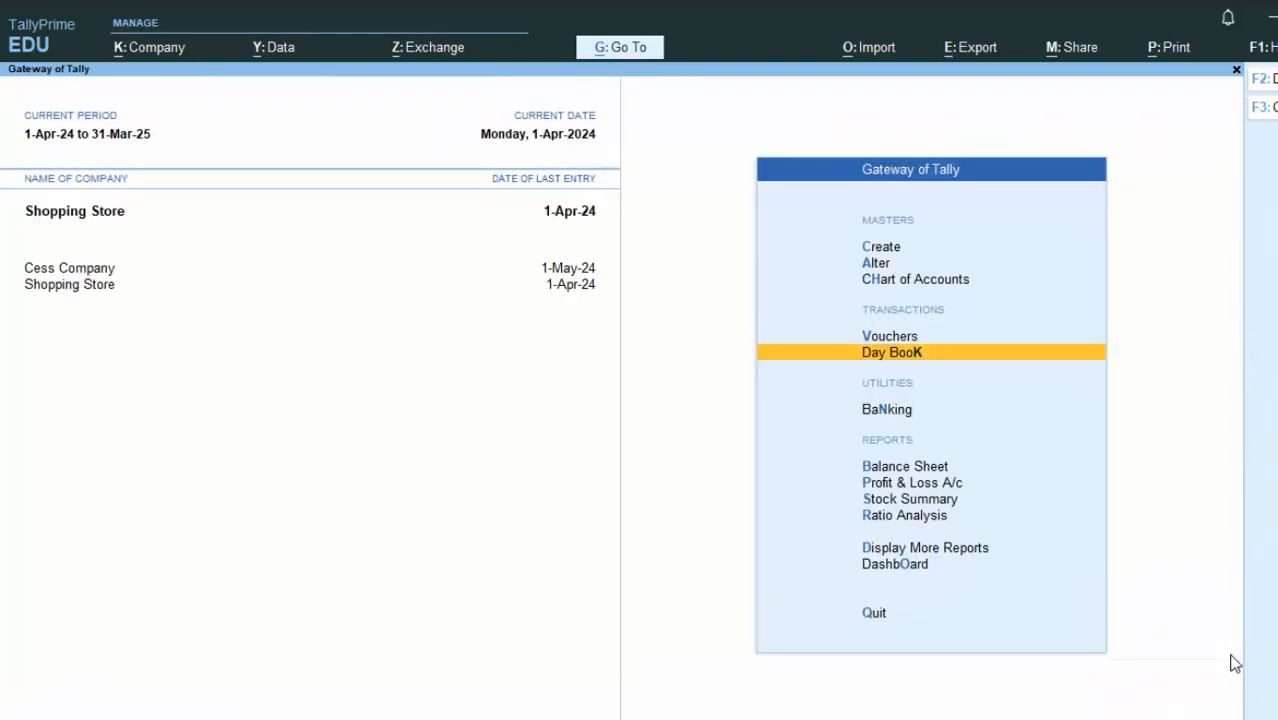
Start a new receipt voucher and set its date to 1-5-24.
{"action": "key", "text": "v"}
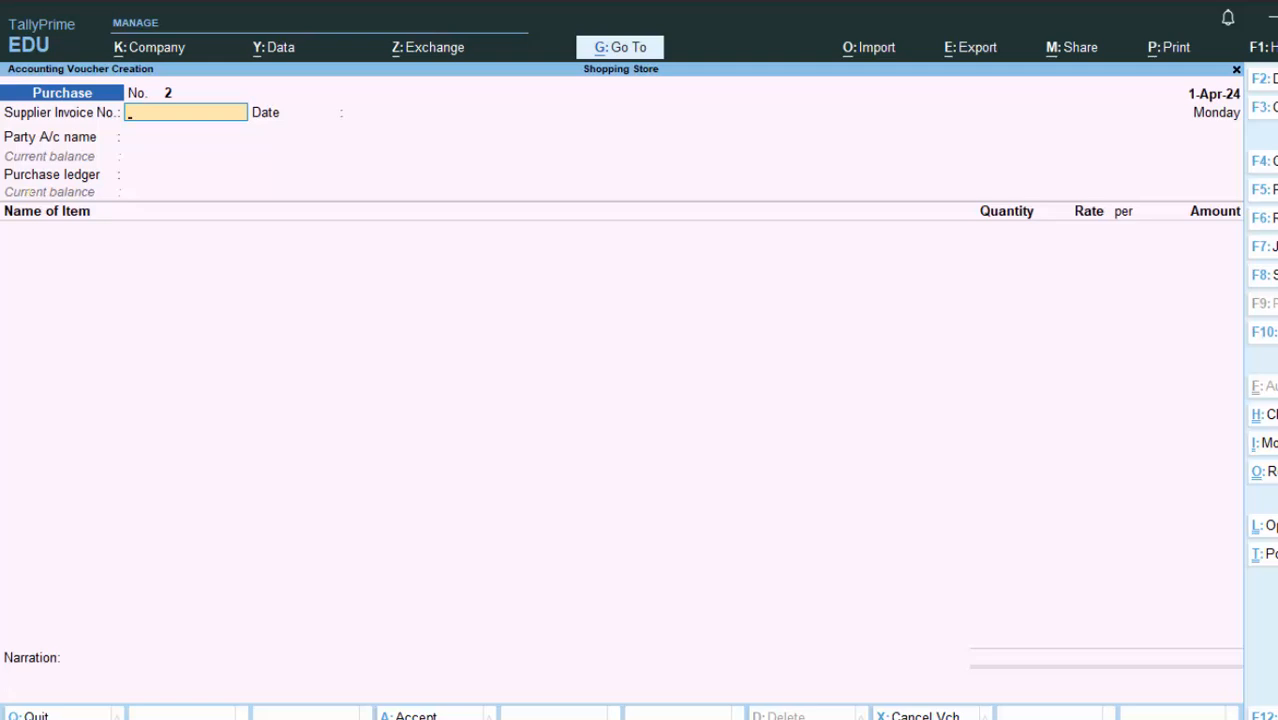
{"action": "key", "text": "Return"}
{"action": "key", "text": "Return"}
{"action": "key", "text": "F2"}
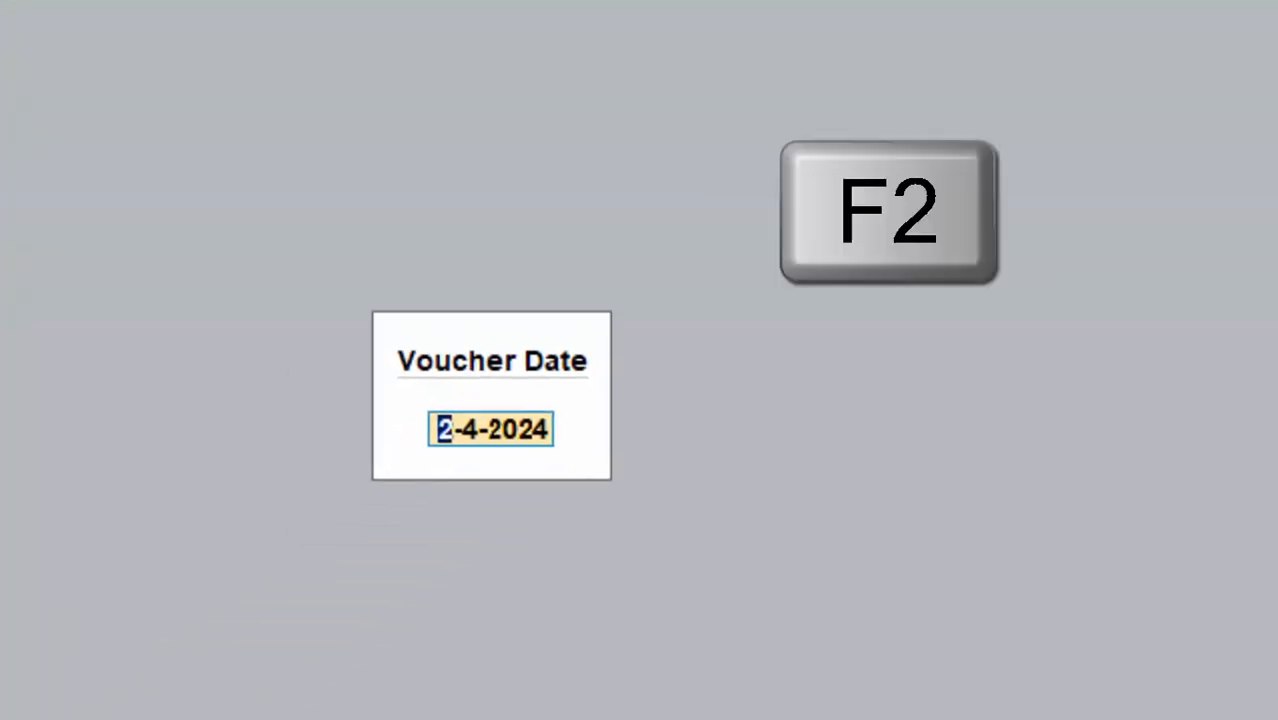
{"action": "type", "text": "1-5"}
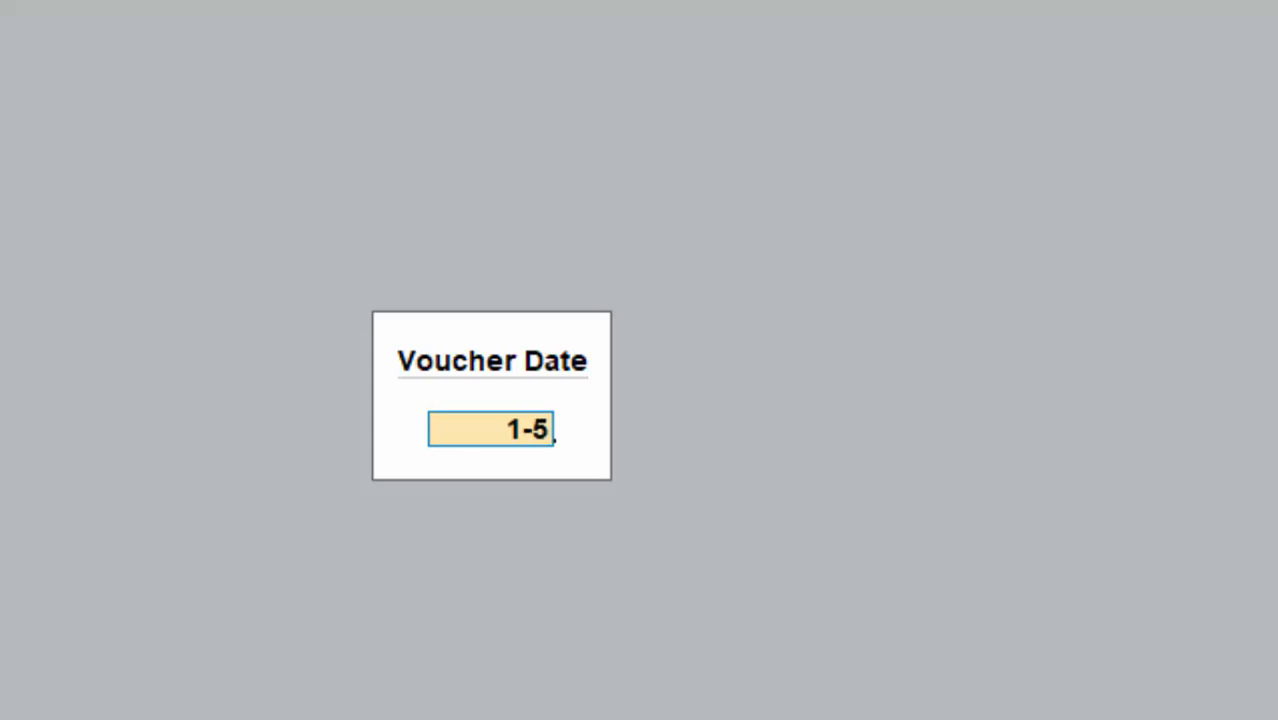
{"action": "type", "text": "-24"}
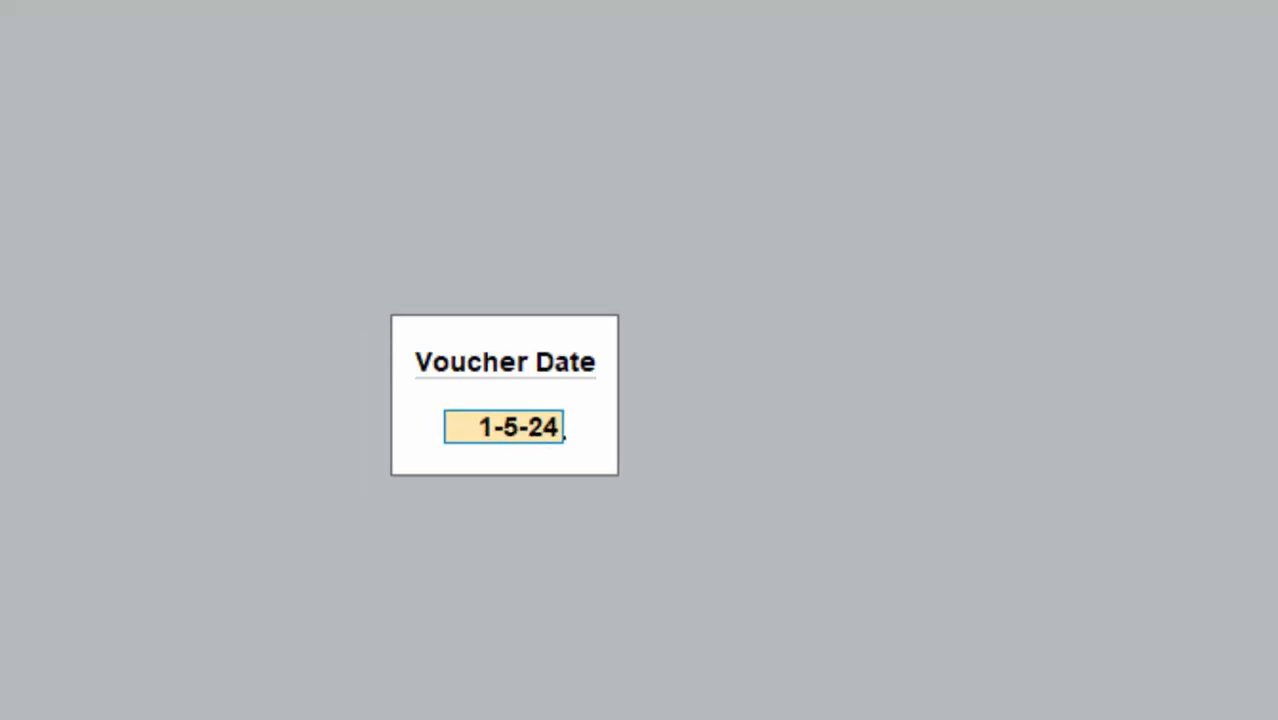
{"action": "key", "text": "Return"}
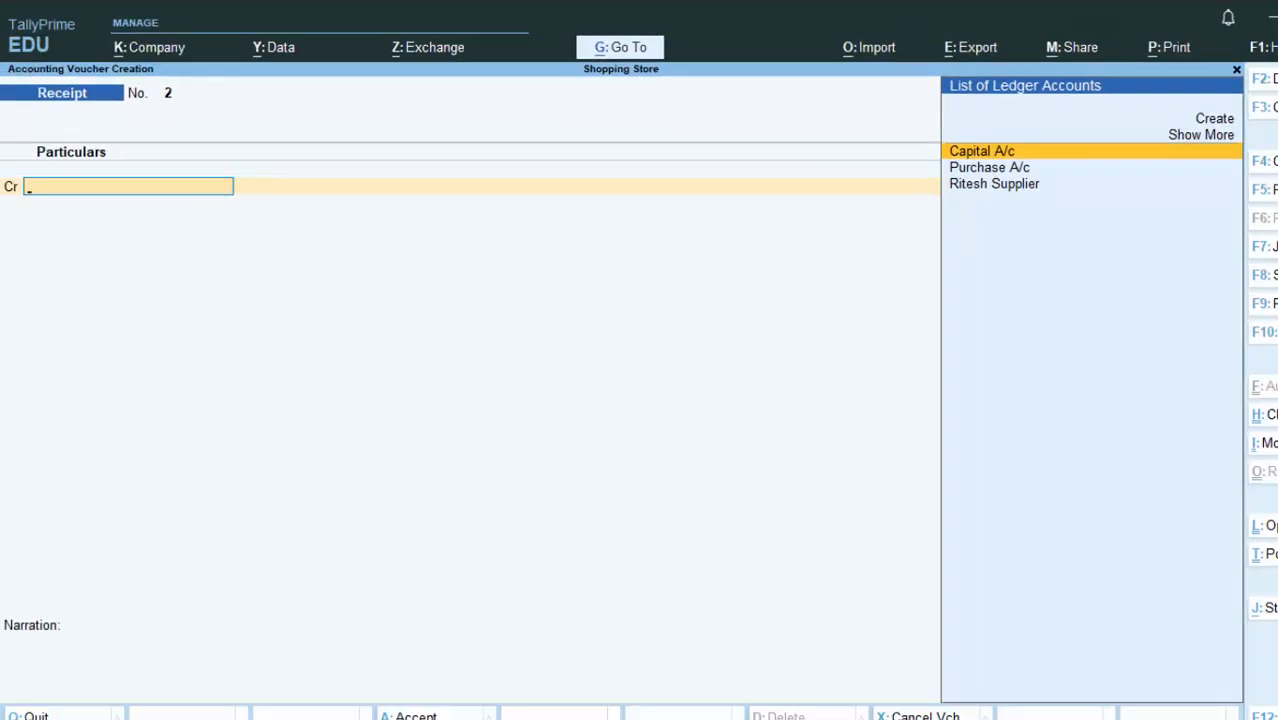
Credit Capital A/c with 200000 against a Cash debit and save the receipt voucher without narration.
{"action": "key", "text": "Return"}
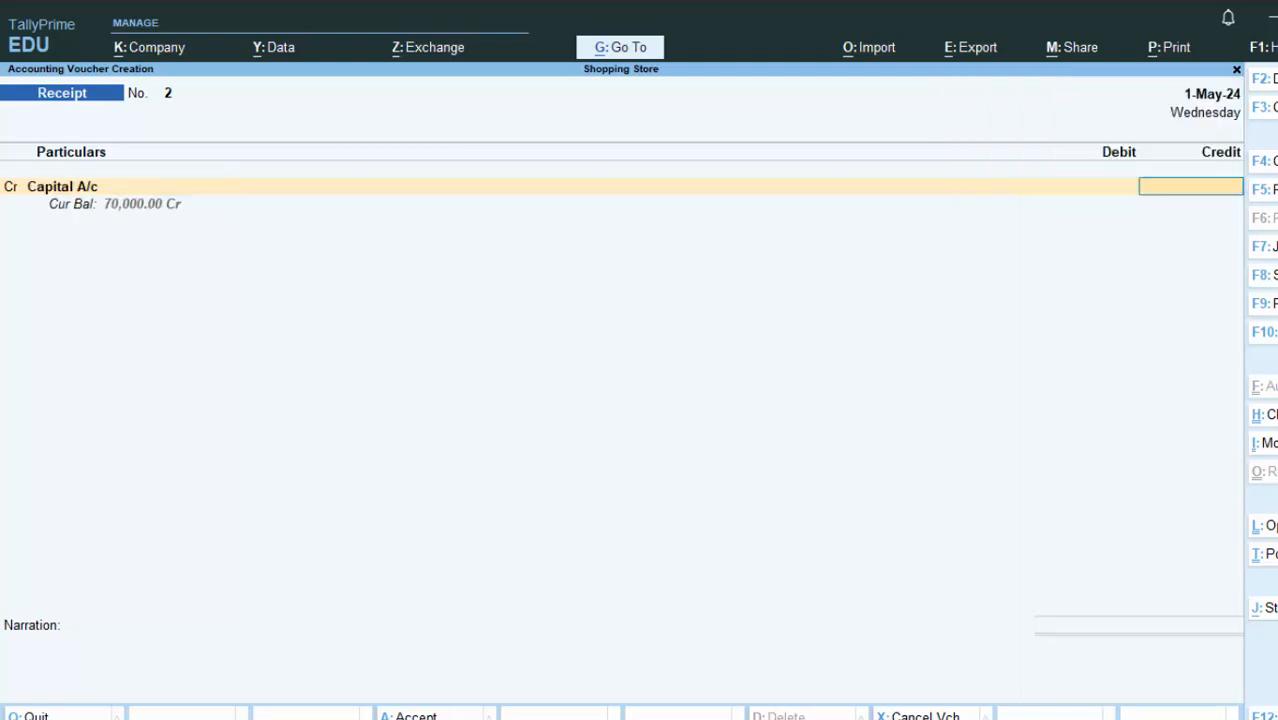
{"action": "type", "text": "200000"}
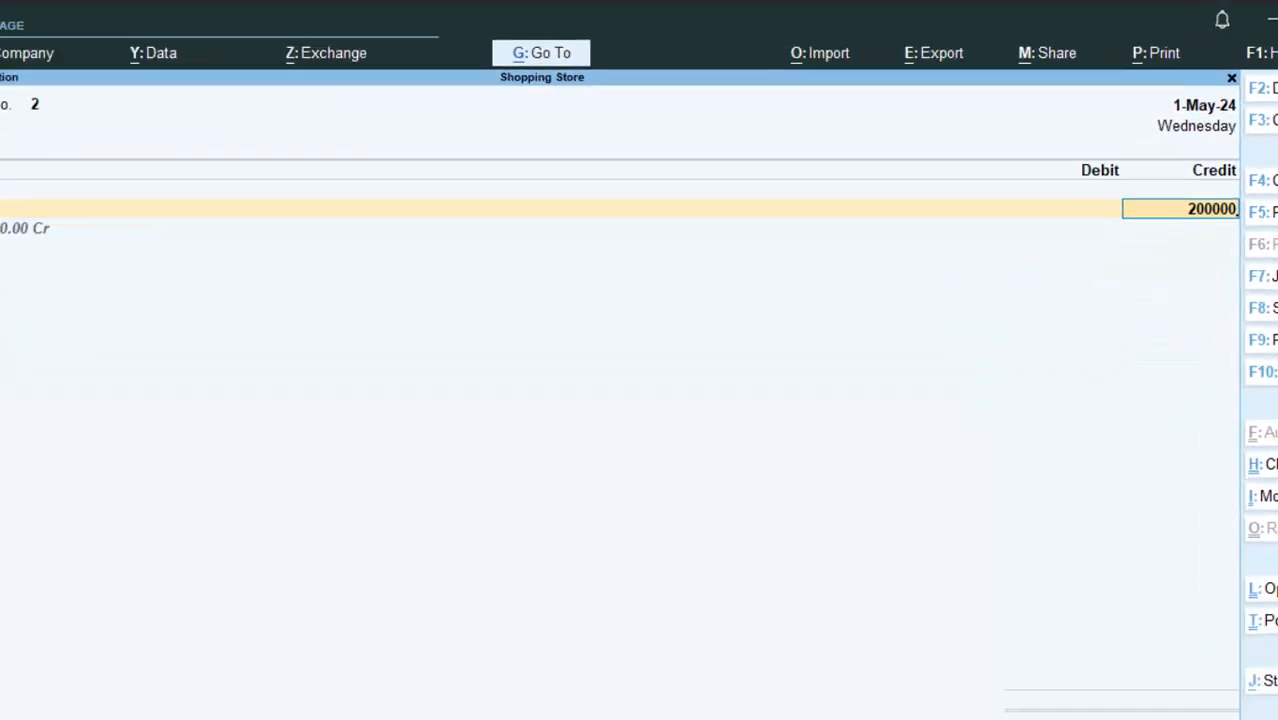
{"action": "key", "text": "Return"}
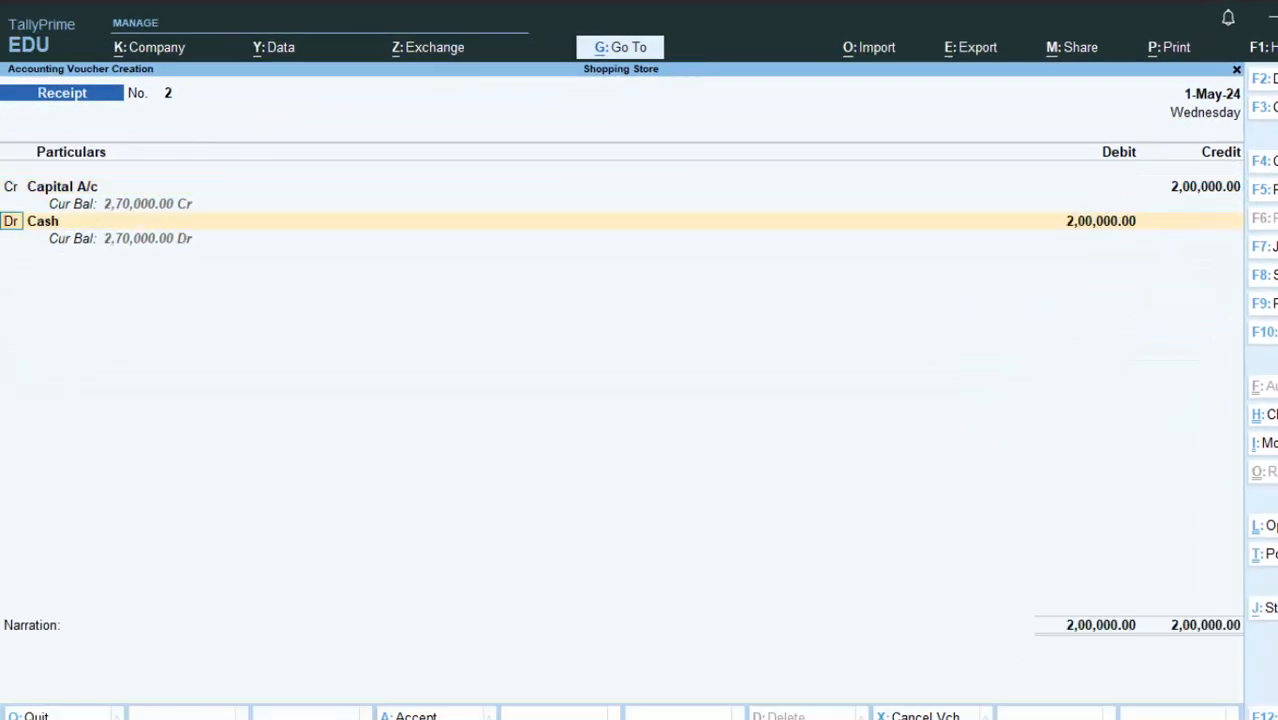
{"action": "key", "text": "Return"}
{"action": "key", "text": "Return"}
{"action": "key", "text": "Return"}
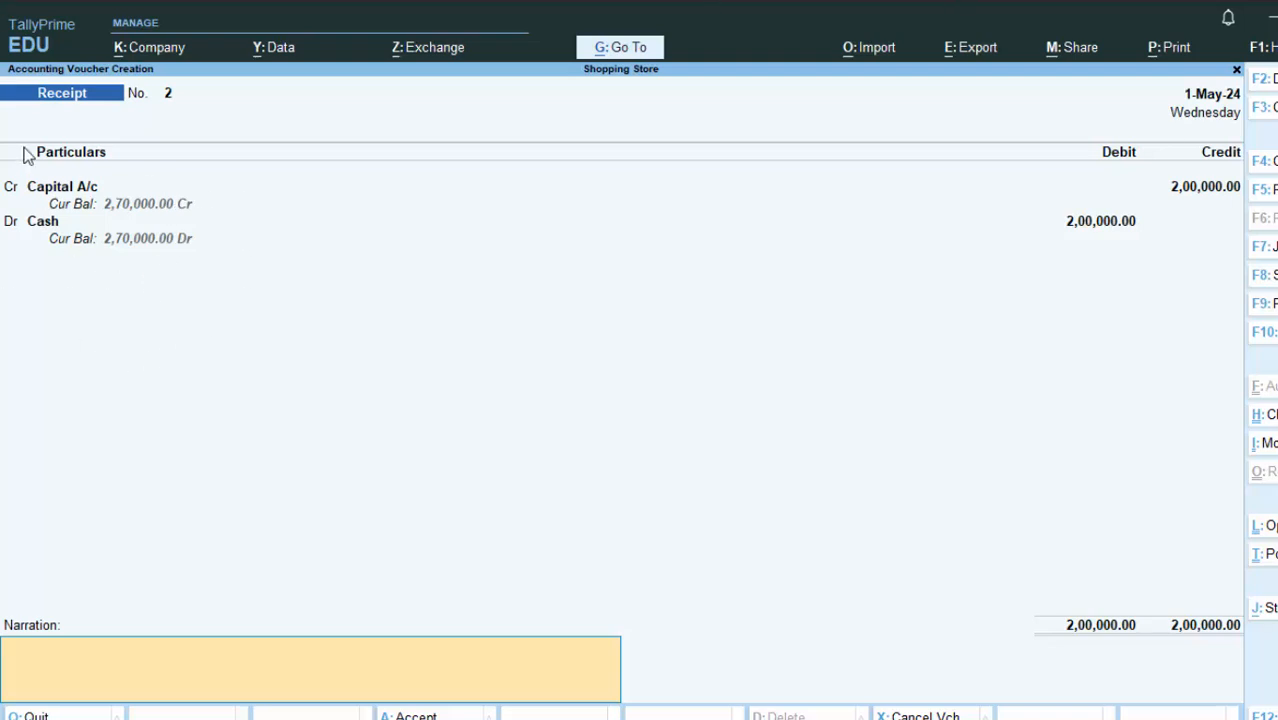
{"action": "key", "text": "Return"}
{"action": "key", "text": "Return"}
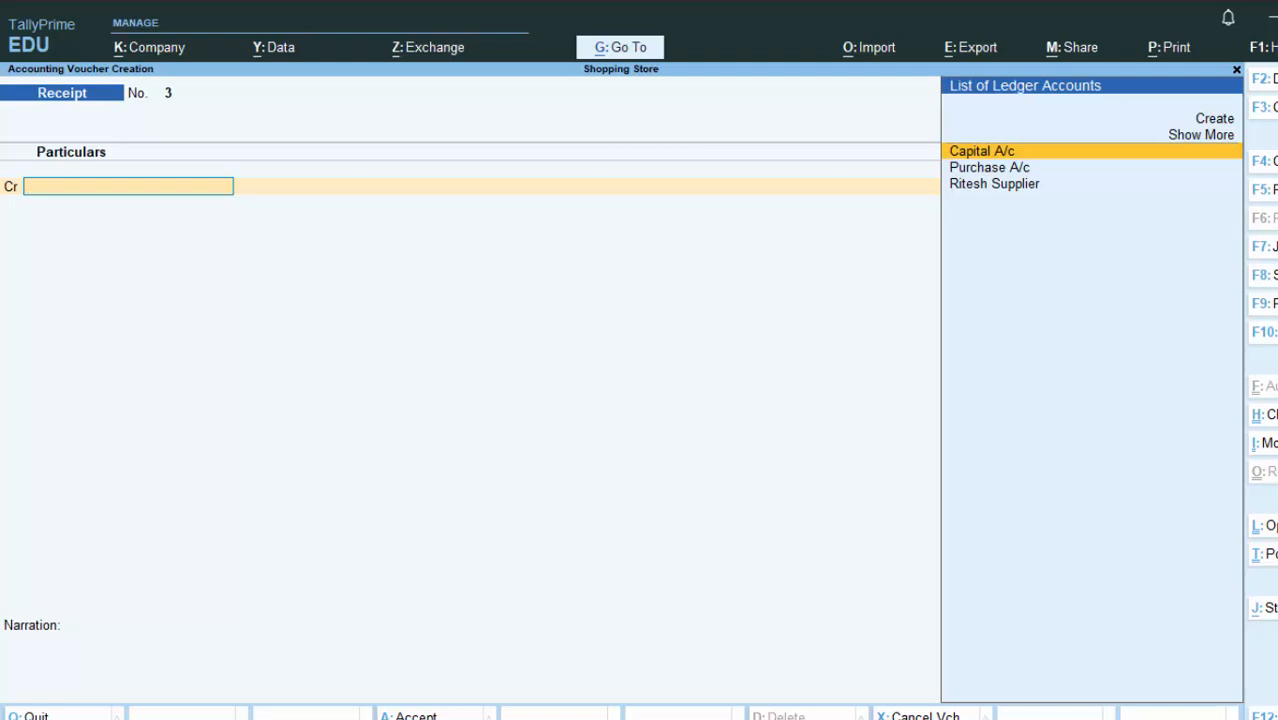
Start a payment voucher and debit the supplier's ledger with 150000.
{"action": "key", "text": "F5"}
{"action": "left_click", "coordinate": [1008, 190]}
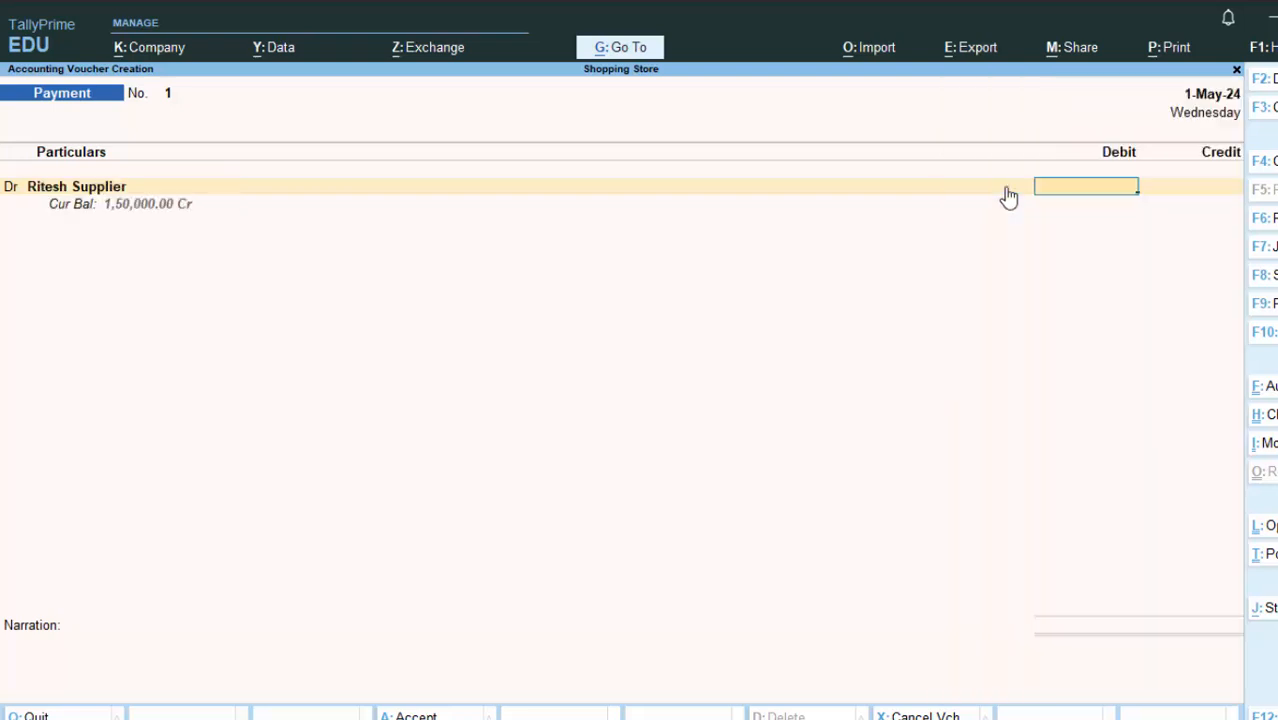
{"action": "type", "text": "15"}
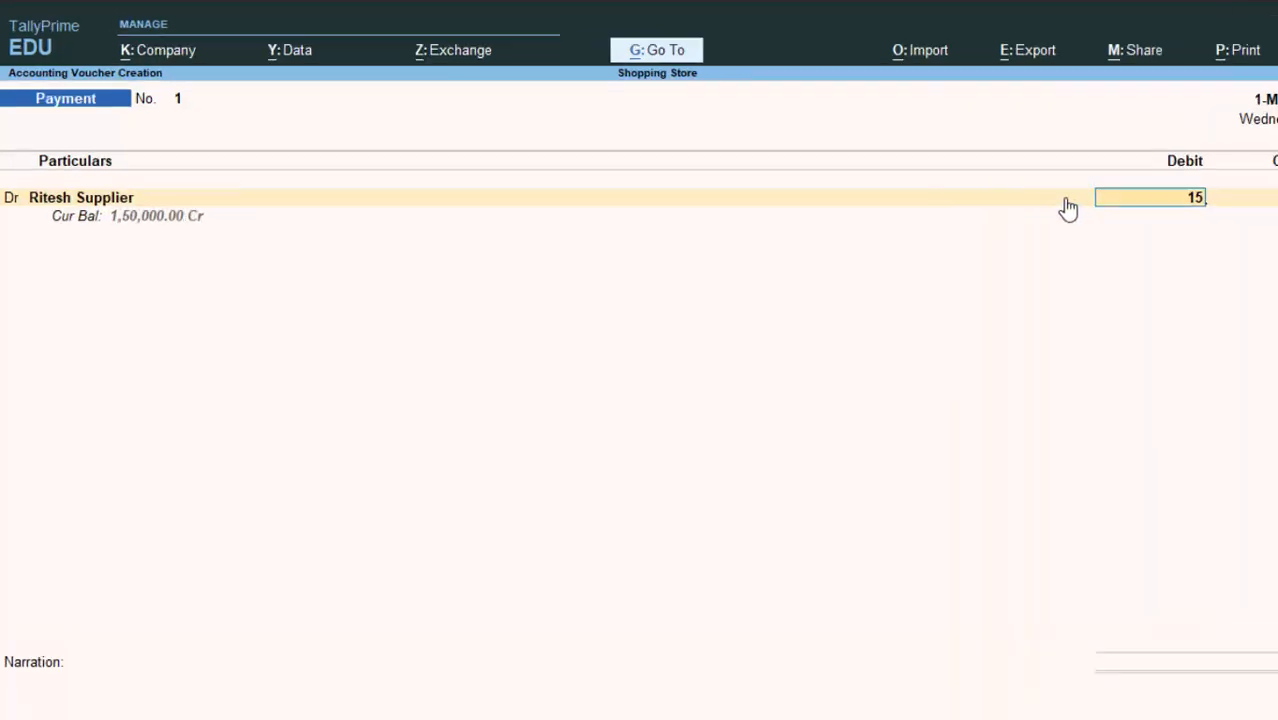
{"action": "type", "text": "000"}
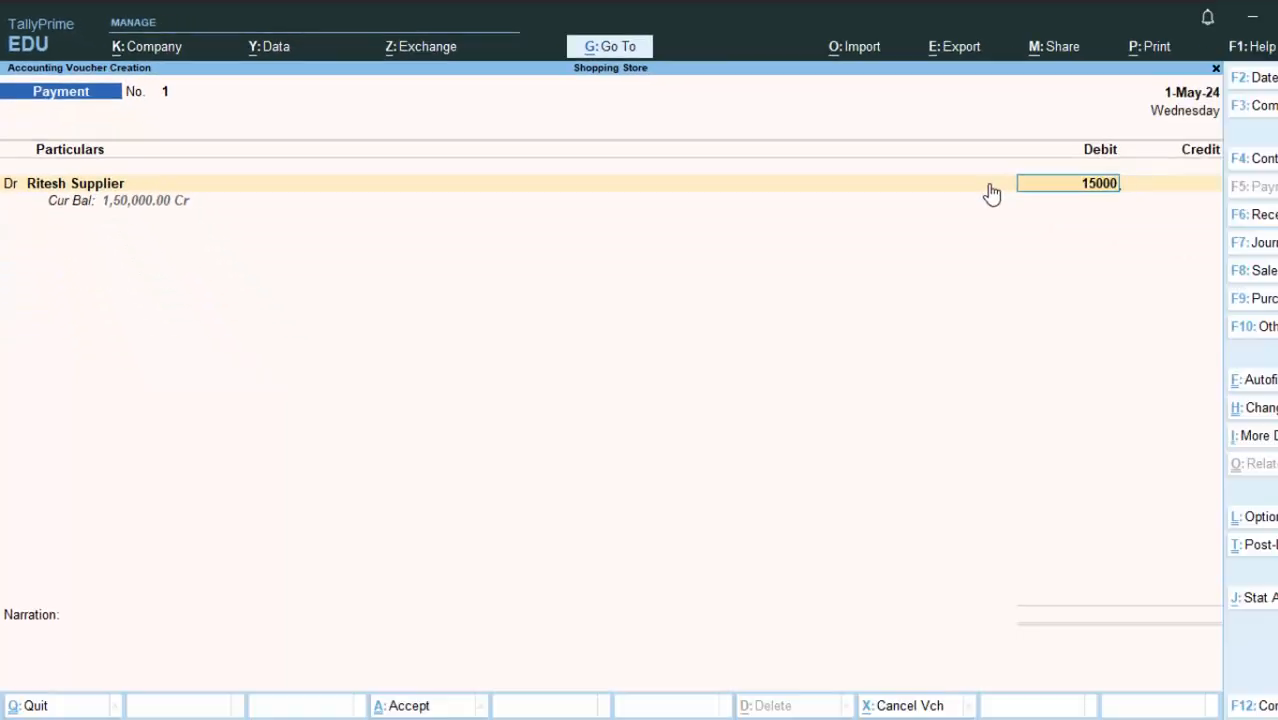
{"action": "type", "text": "0"}
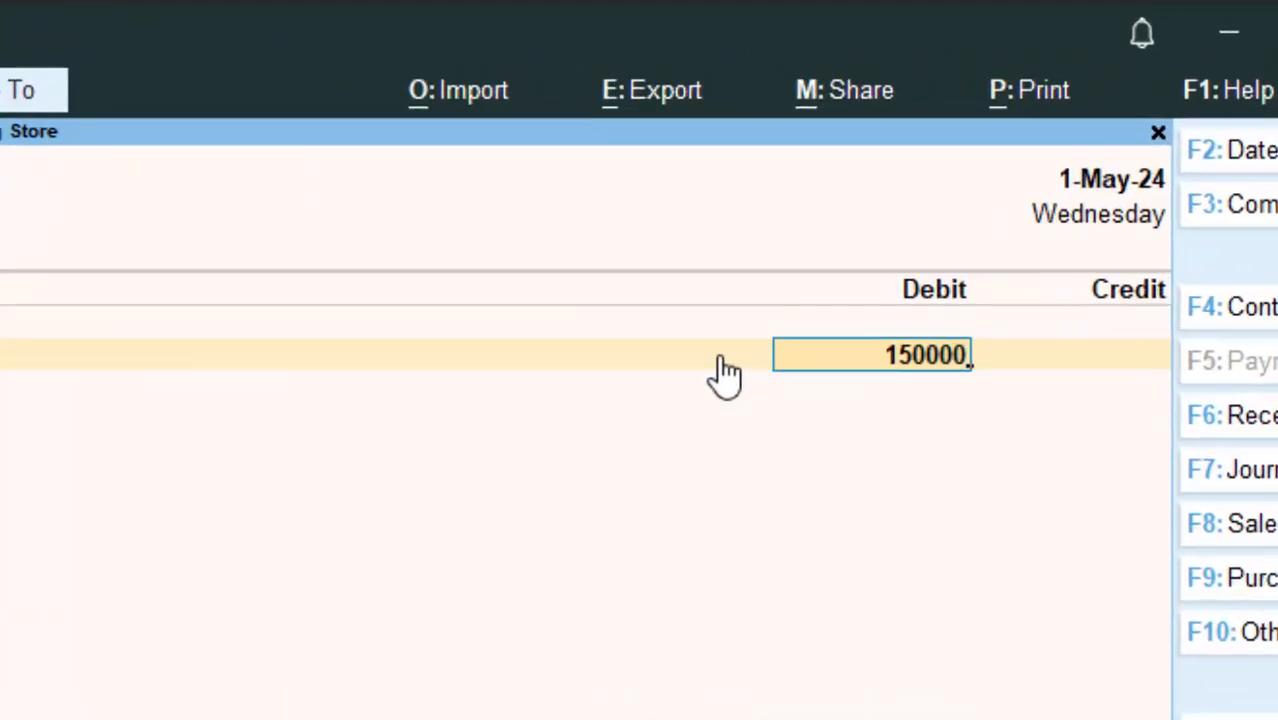
Allocate the full 1,50,000 payment as Agst Ref to the supplier's pending purchase bill.
{"action": "key", "text": "Return"}
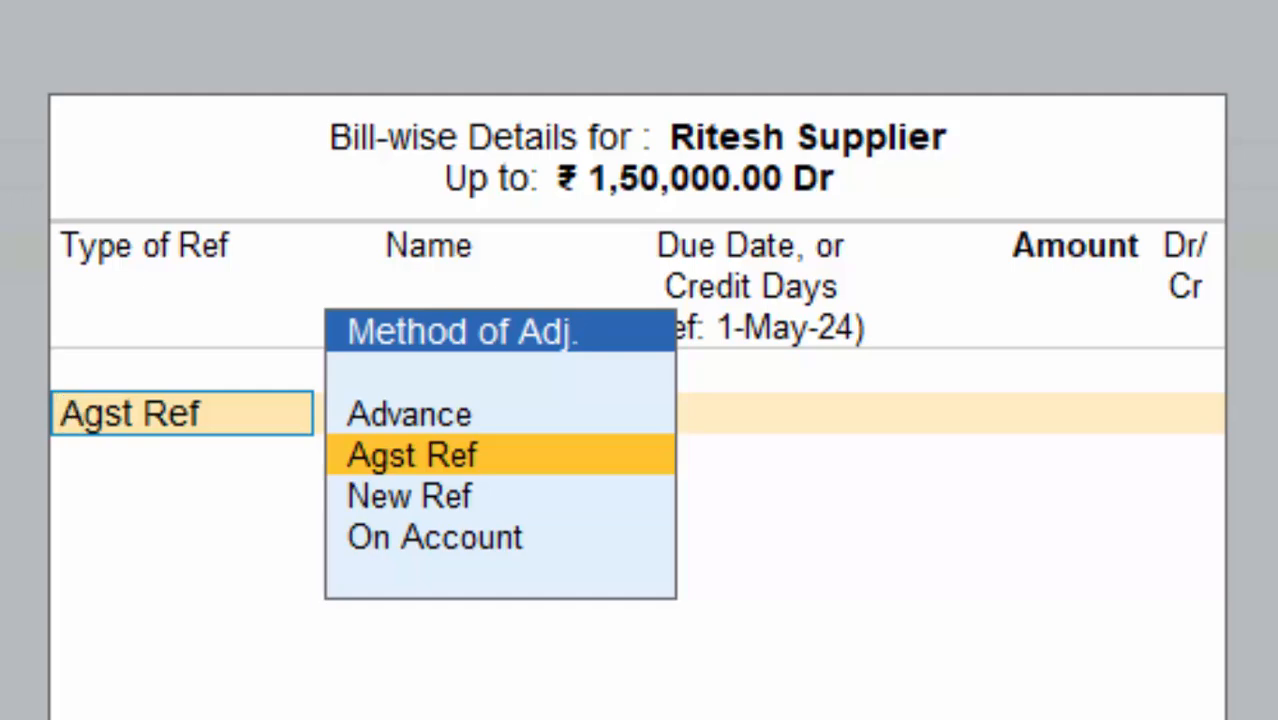
{"action": "key", "text": "Return"}
{"action": "key", "text": "Return"}
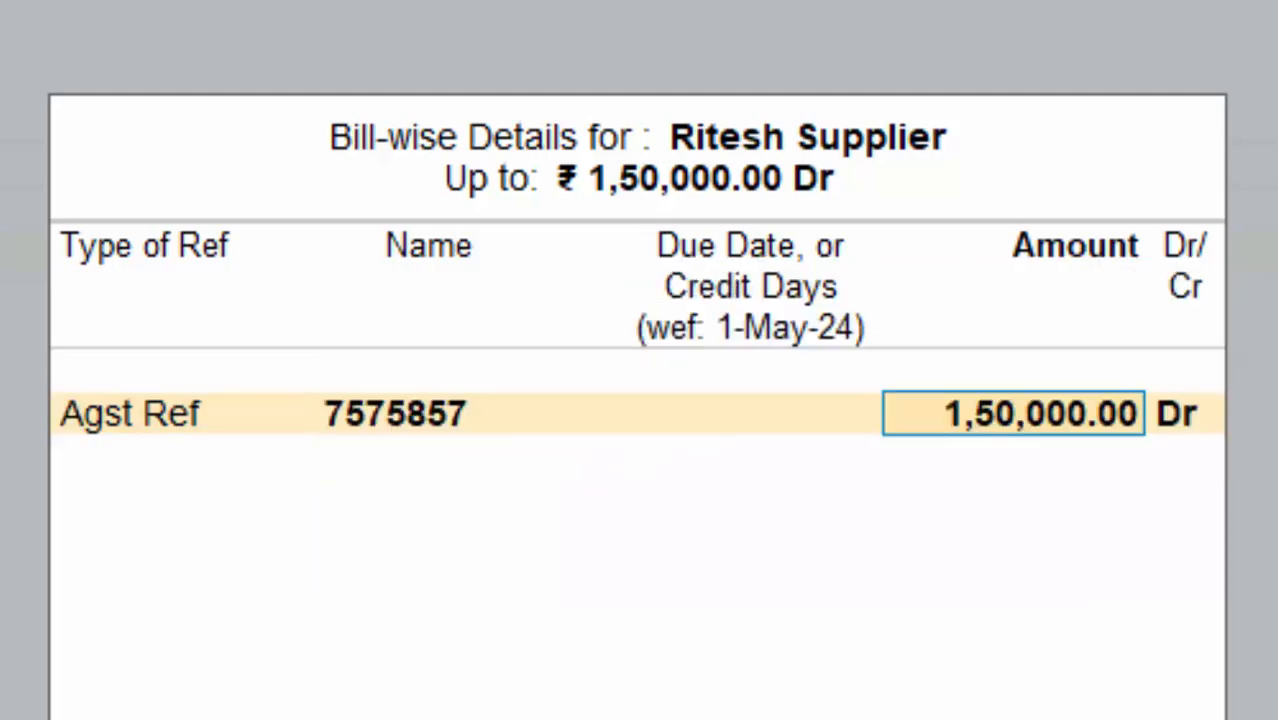
{"action": "key", "text": "Return"}
{"action": "key", "text": "Return"}
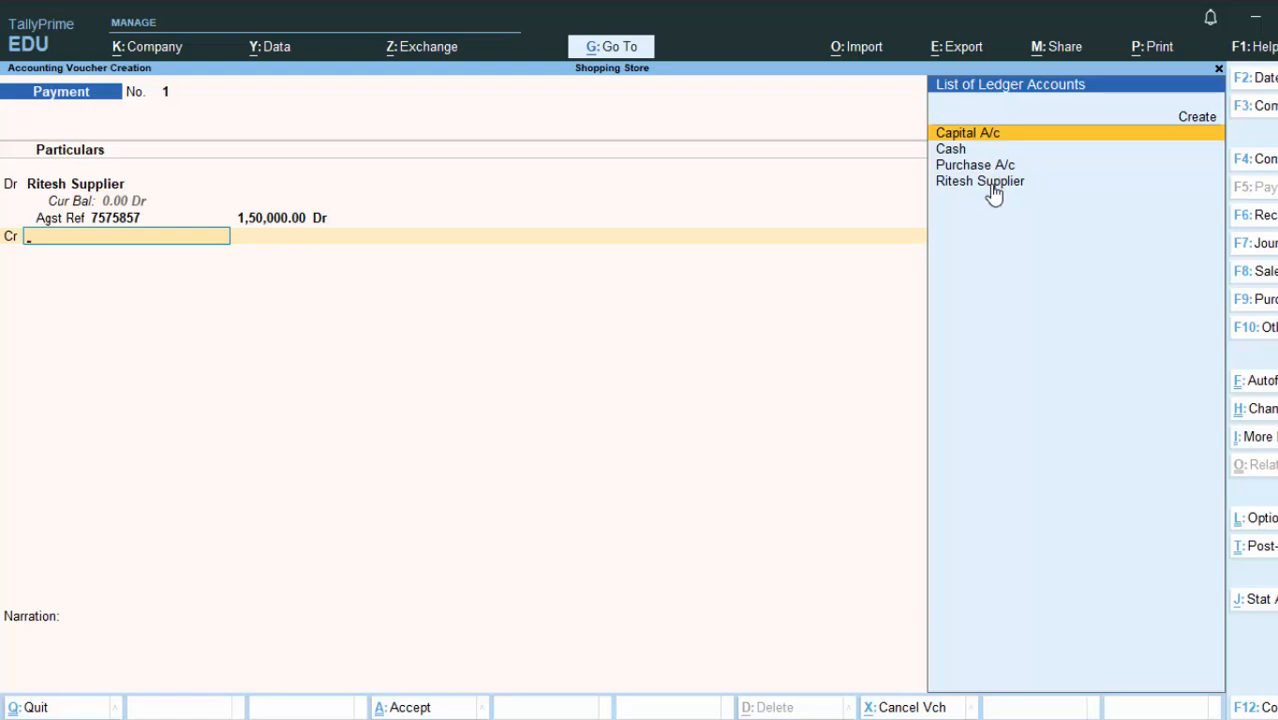
Credit Cash for the supplier payment and save the payment voucher.
{"action": "key", "text": "Down"}
{"action": "key", "text": "Return"}
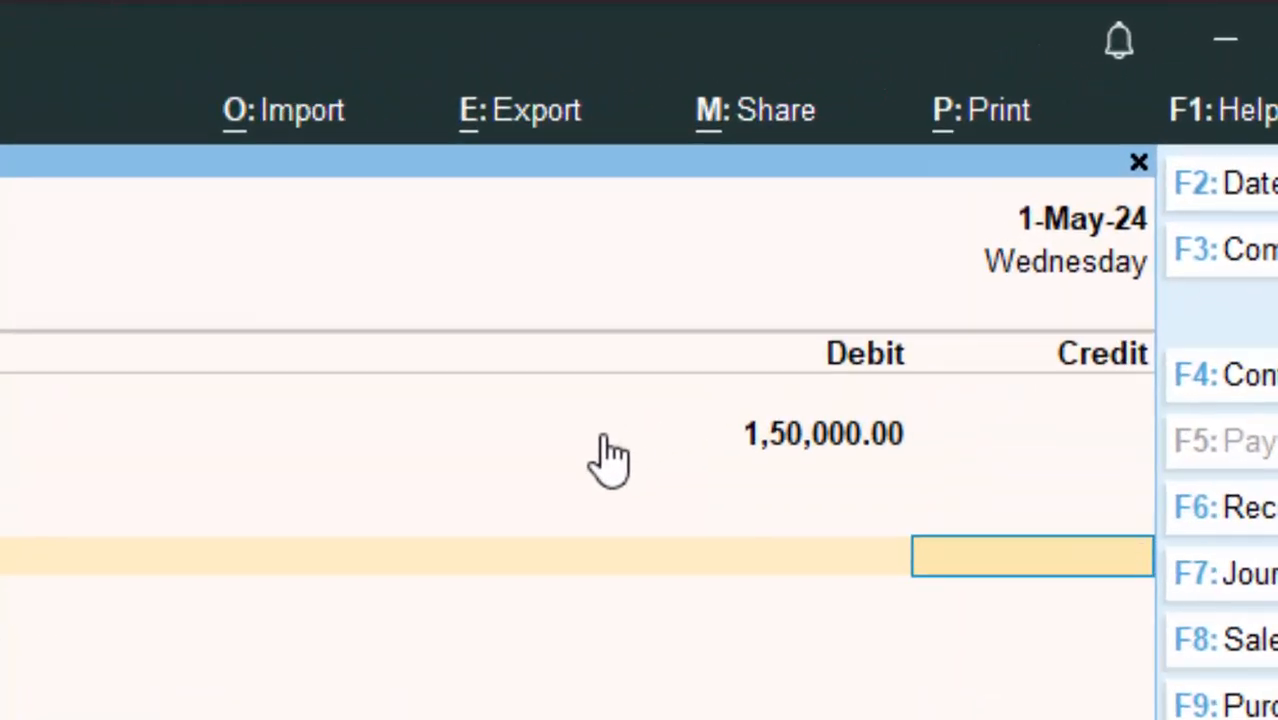
{"action": "key", "text": "Return"}
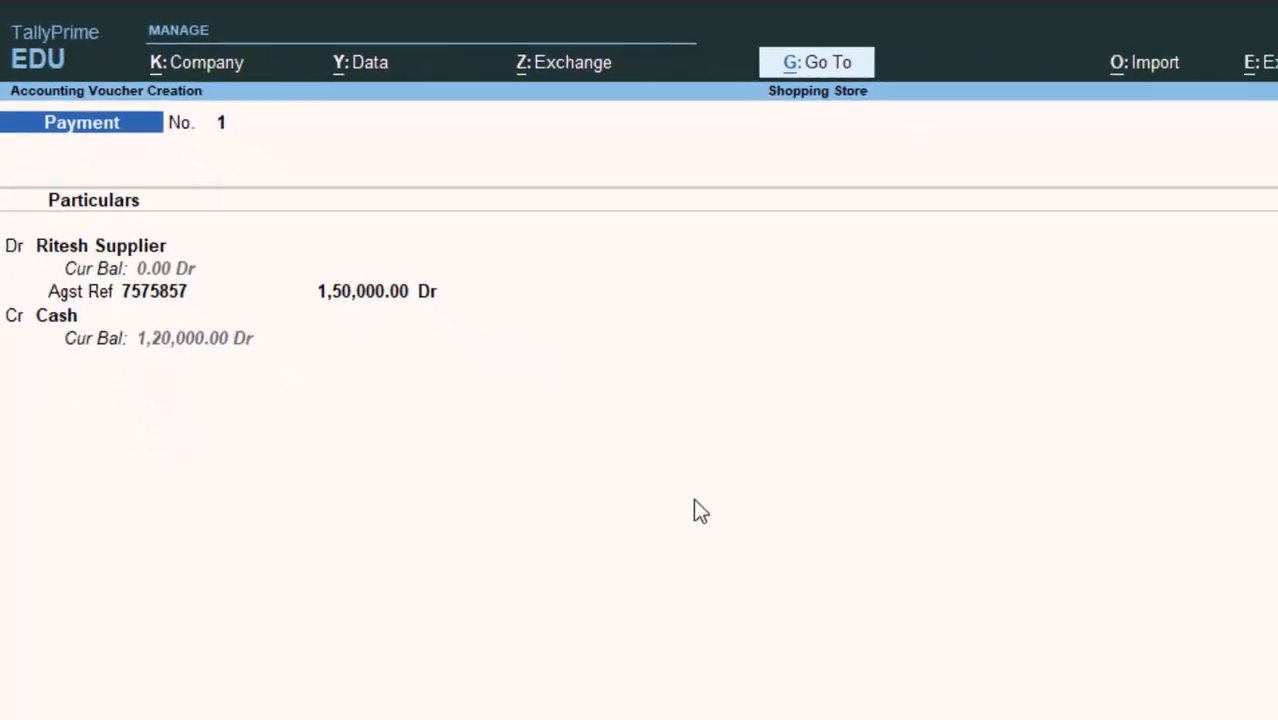
{"action": "key", "text": "Return"}
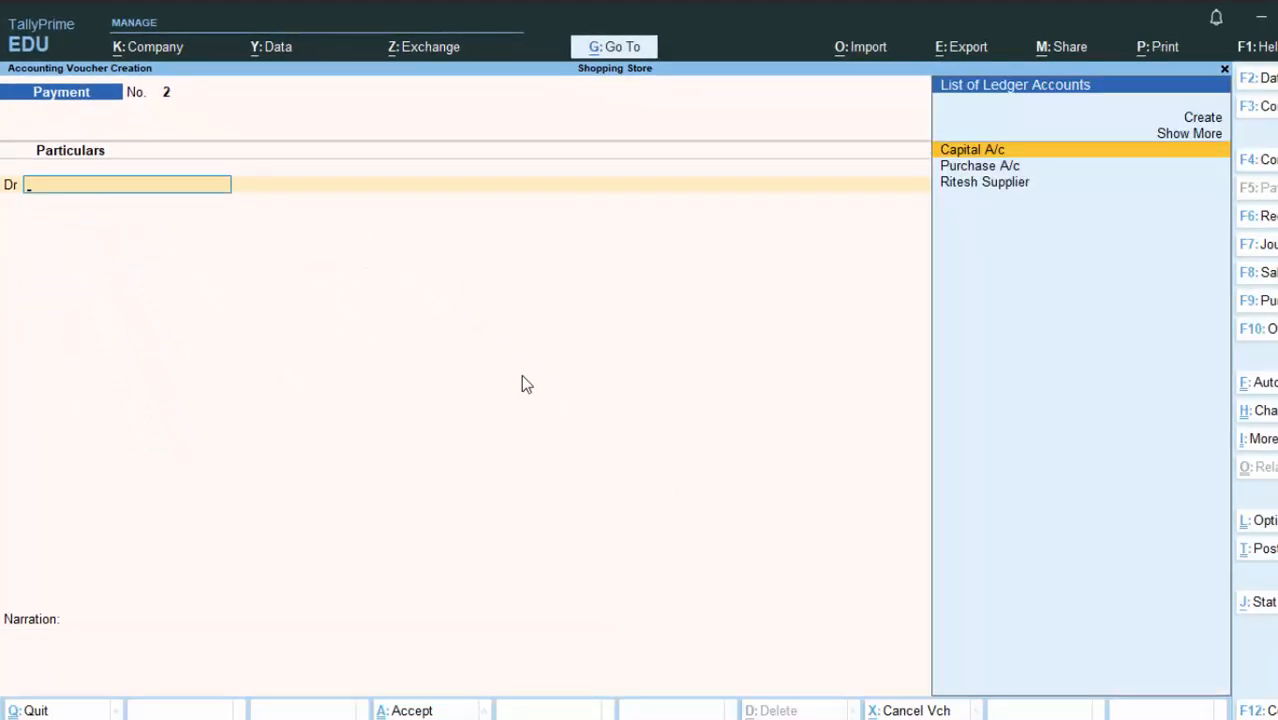
Set the date of the new payment voucher to 2-5-24.
{"action": "key", "text": "F2"}
{"action": "type", "text": "2"}
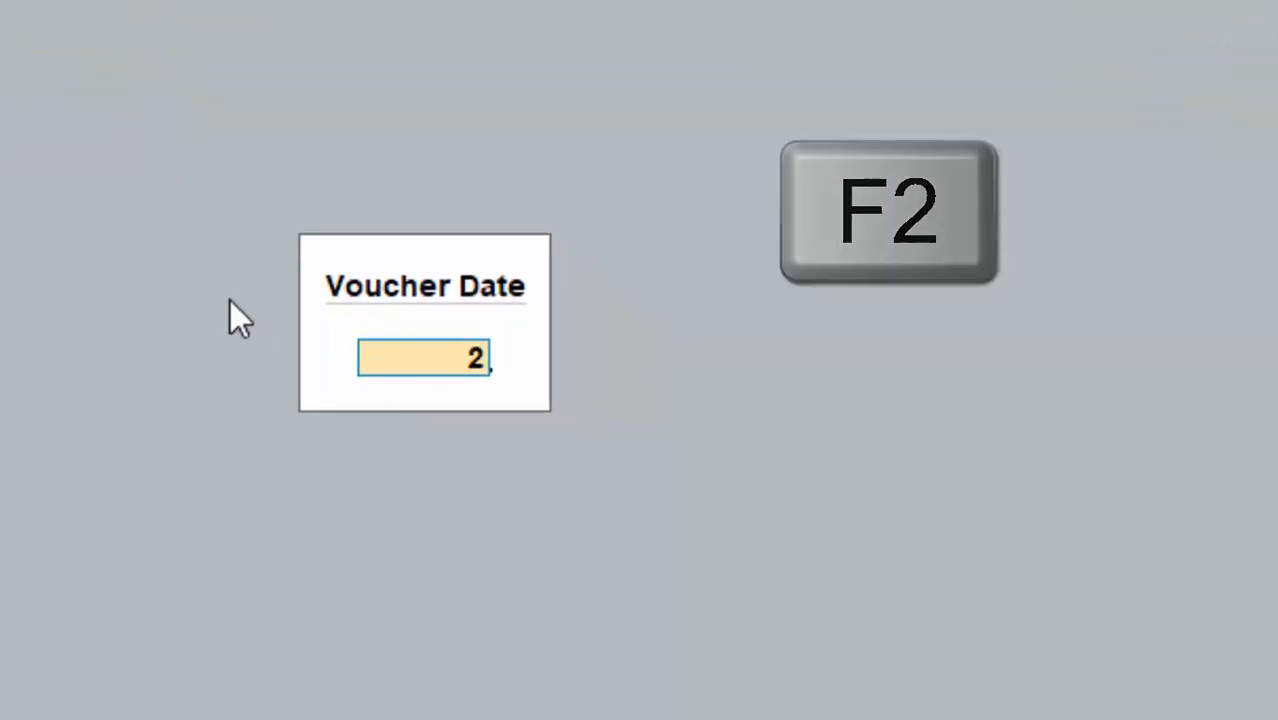
{"action": "type", "text": "-5-24"}
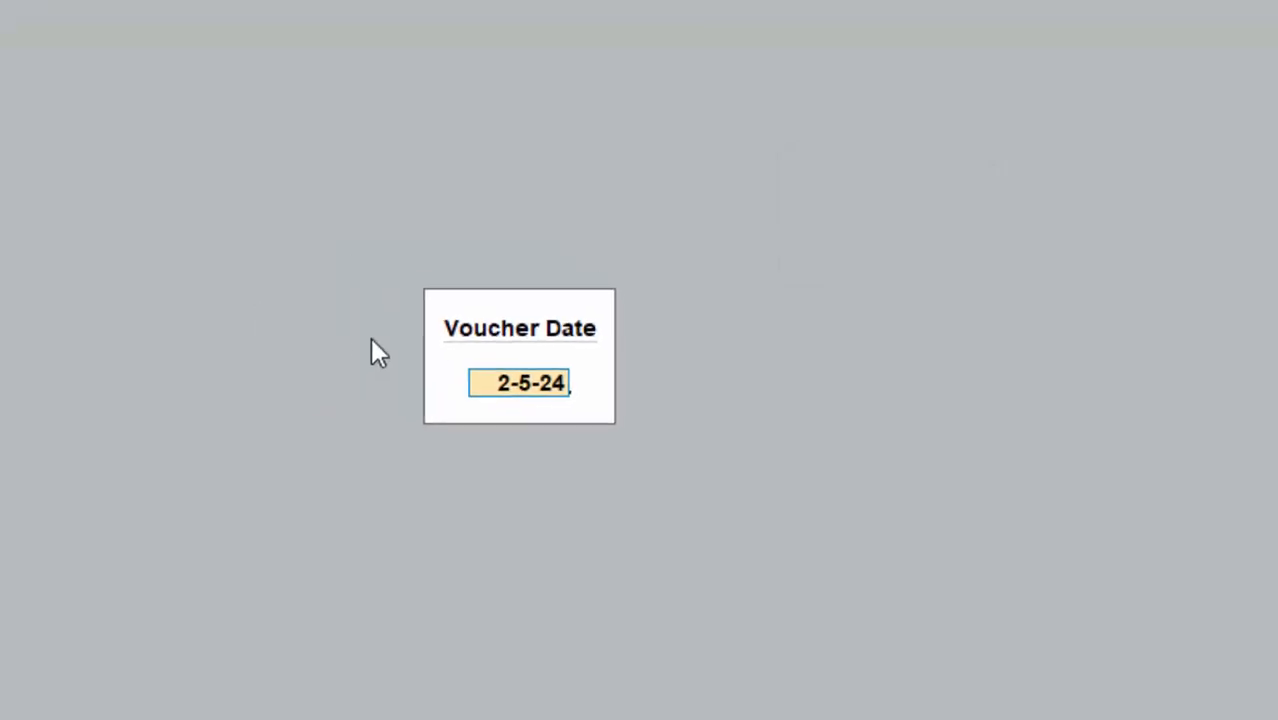
{"action": "key", "text": "Return"}
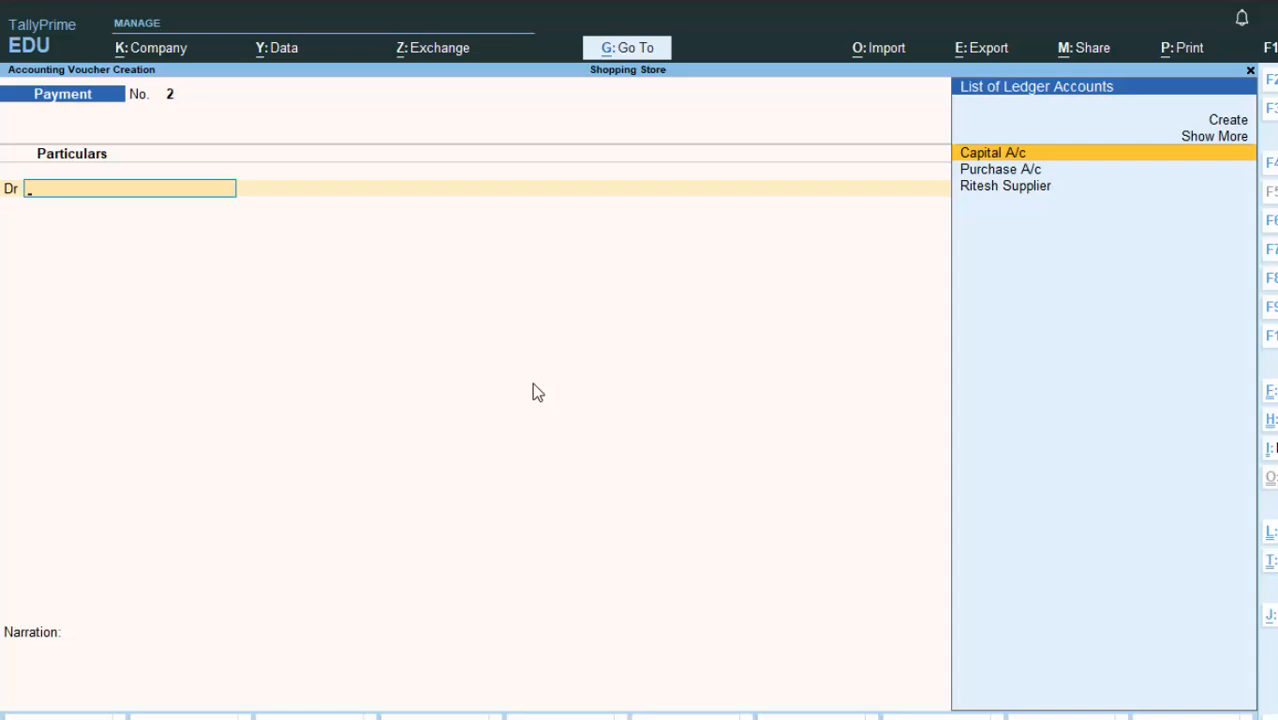
Debit the supplier's ledger with 5000 in the payment voucher.
{"action": "key", "text": "Down"}
{"action": "key", "text": "Down"}
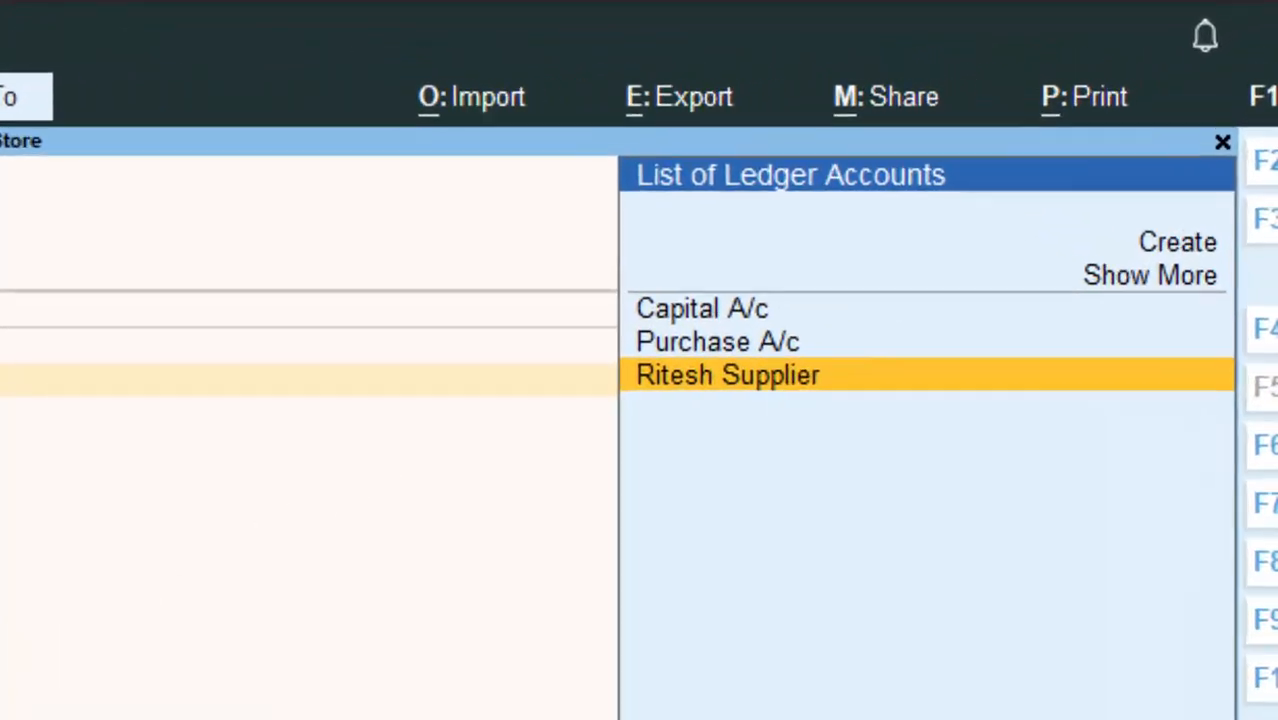
{"action": "key", "text": "Return"}
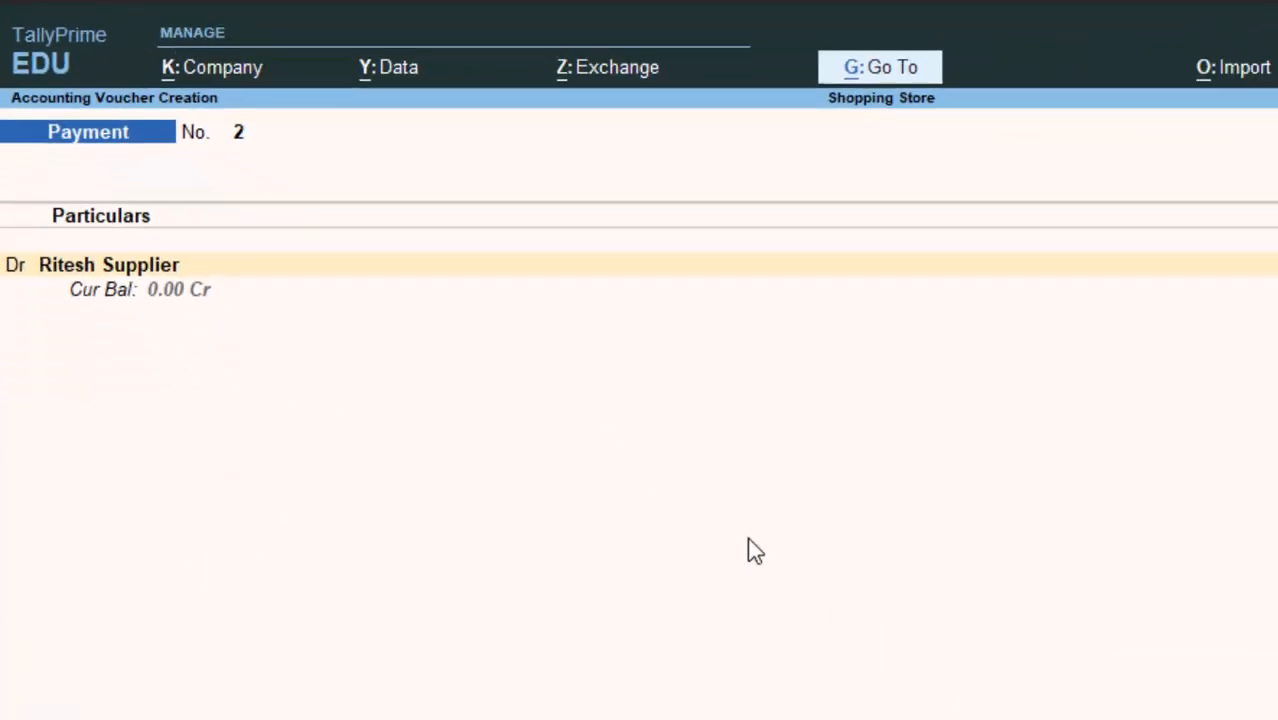
{"action": "type", "text": "5,000"}
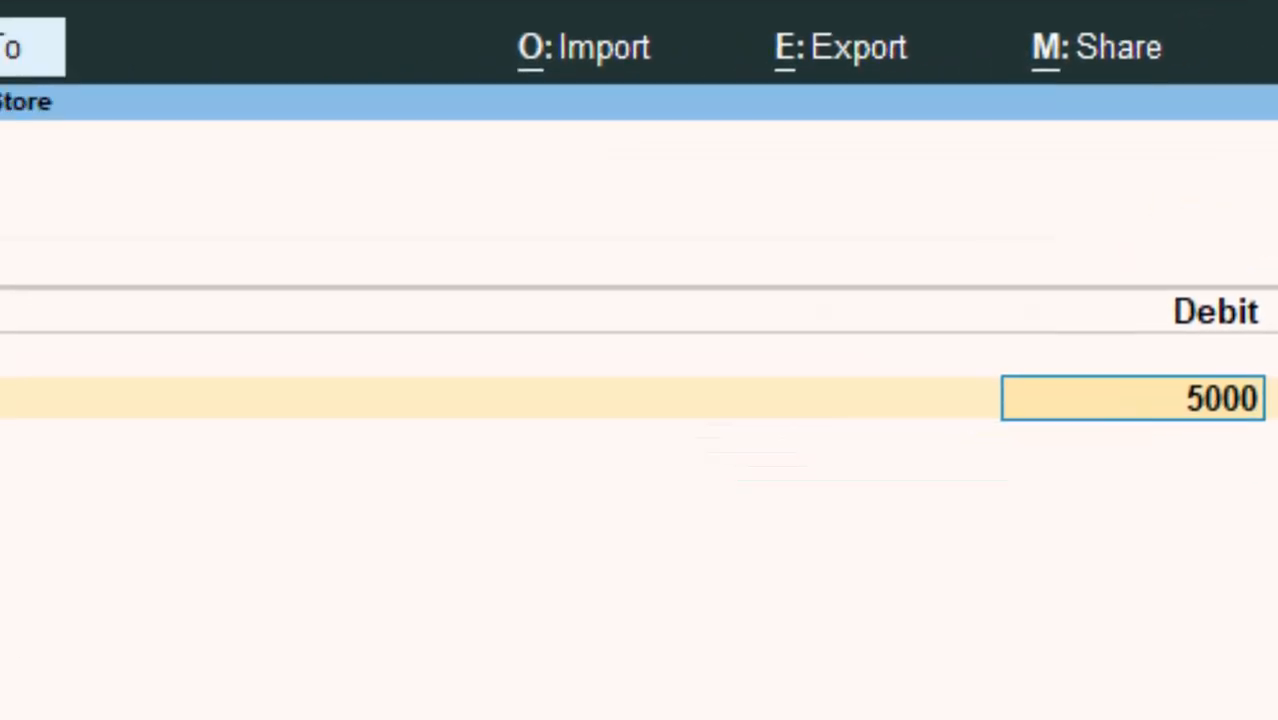
{"action": "key", "text": "Return"}
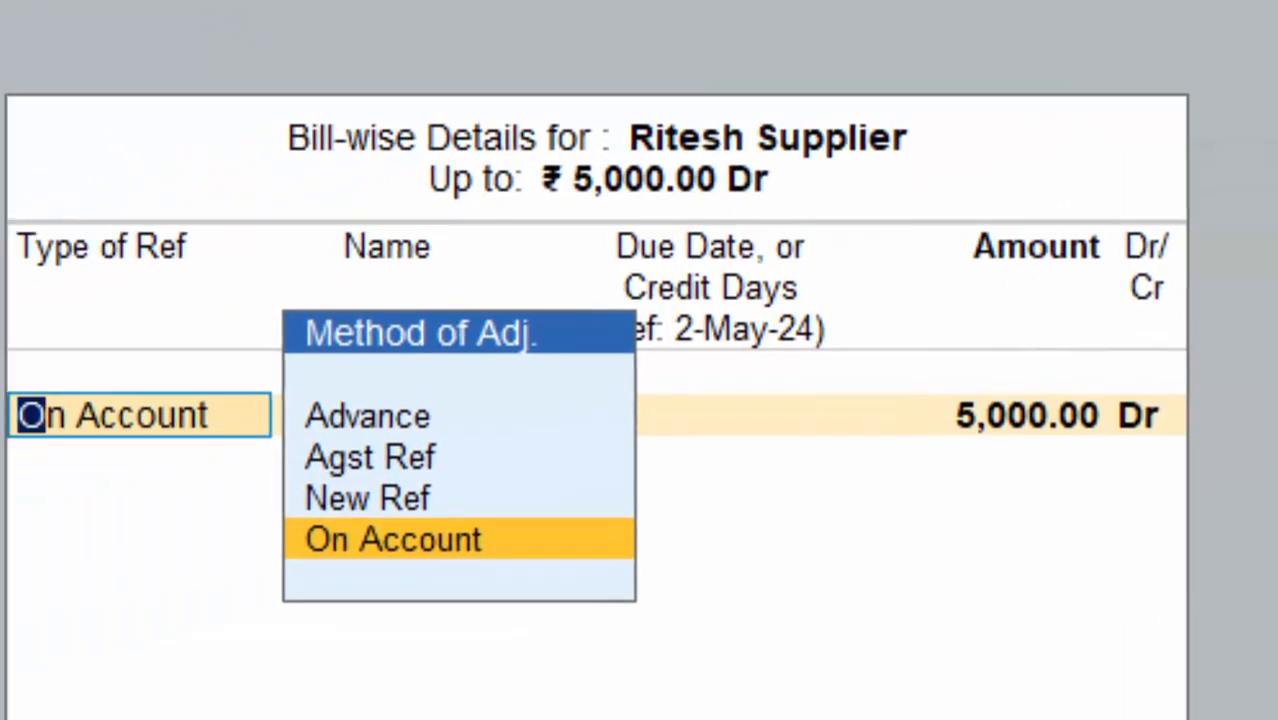
Allocate the full 5,000 payment as an Advance under bill reference 2 in the supplier's bill-wise details.
{"action": "key", "text": "Up"}
{"action": "key", "text": "Up"}
{"action": "key", "text": "Up"}
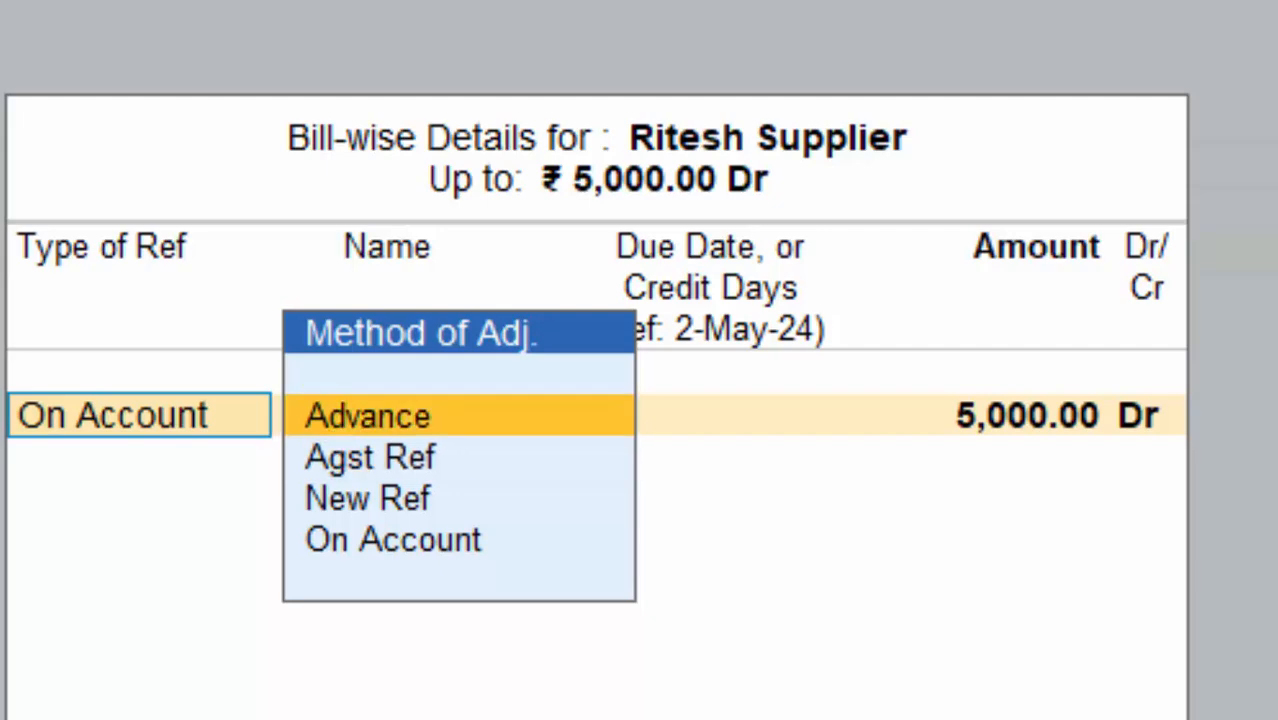
{"action": "key", "text": "Return"}
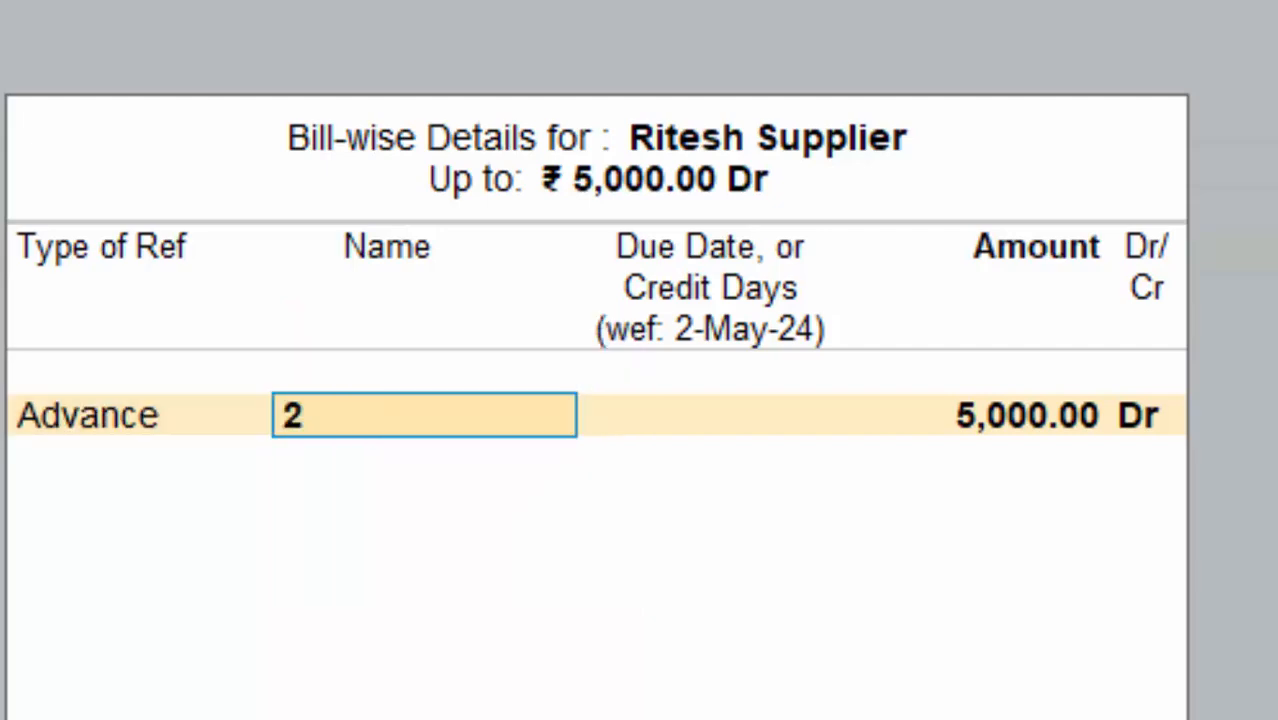
{"action": "key", "text": "Return"}
{"action": "key", "text": "Return"}
Credit Cash with 5,000 for the advance and save the payment voucher without narration.
{"action": "key", "text": "Return"}
{"action": "key", "text": "Return"}
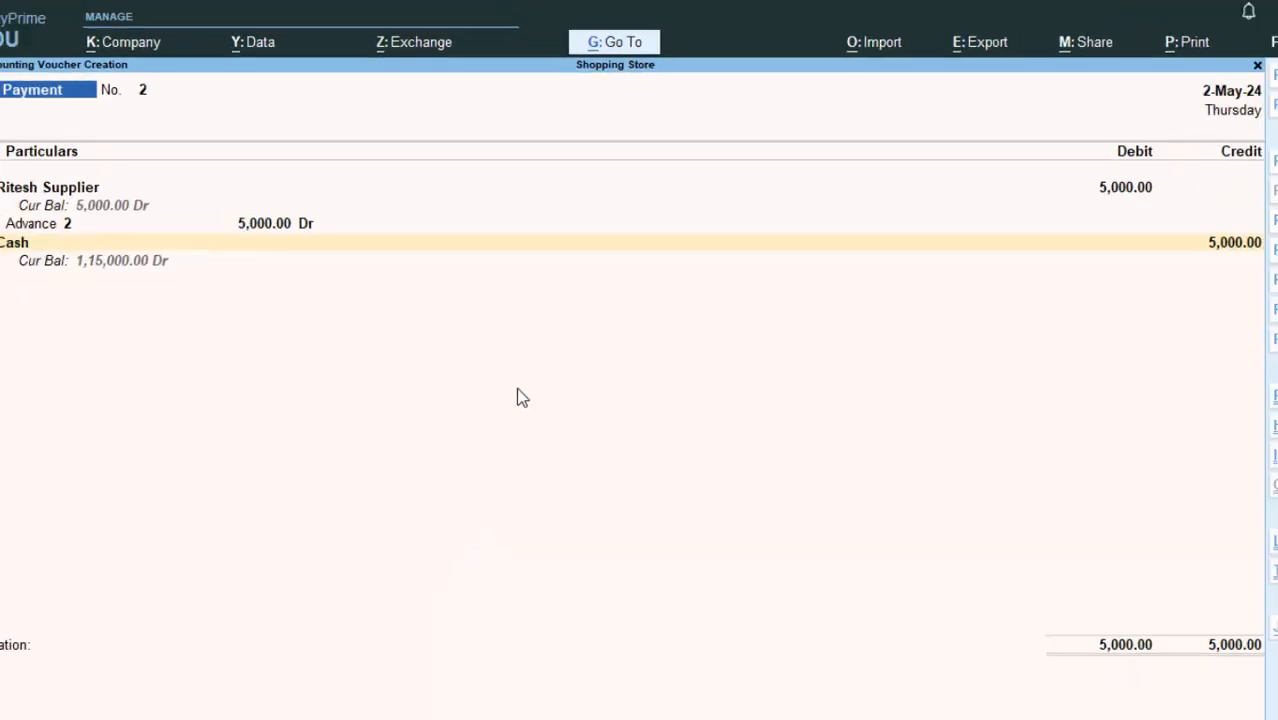
{"action": "key", "text": "Return"}
{"action": "key", "text": "Return"}
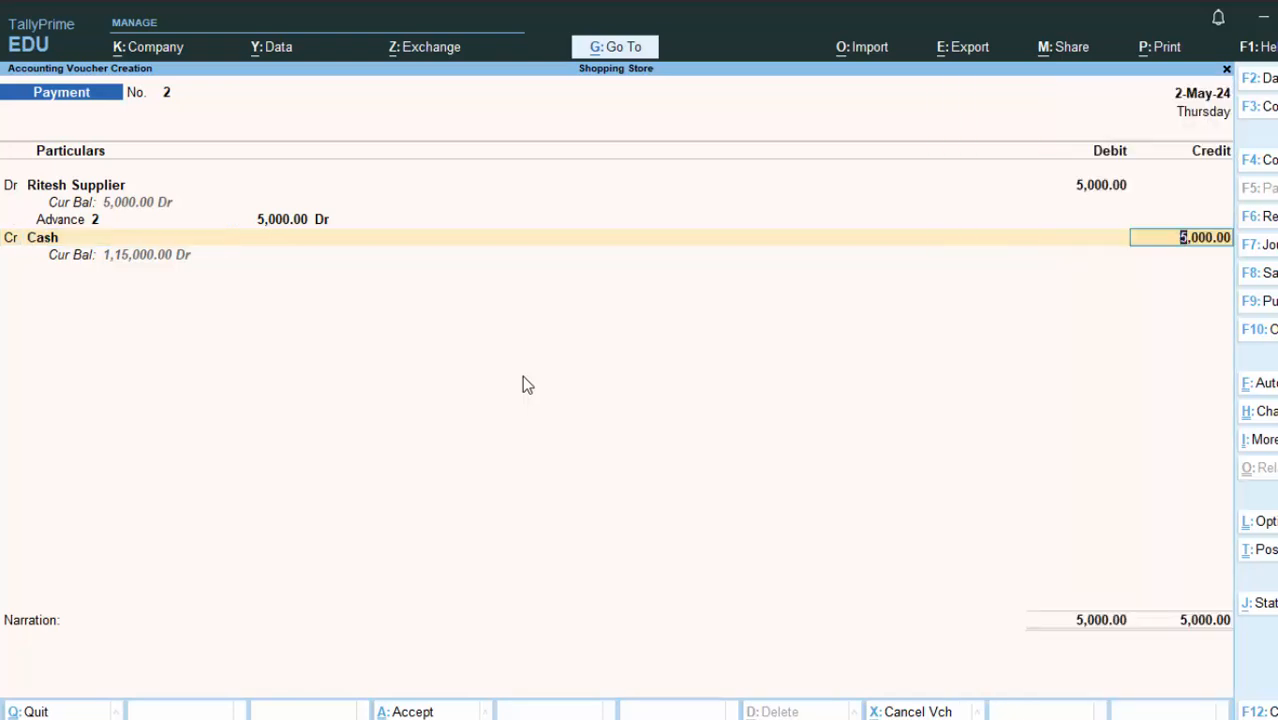
{"action": "key", "text": "Return"}
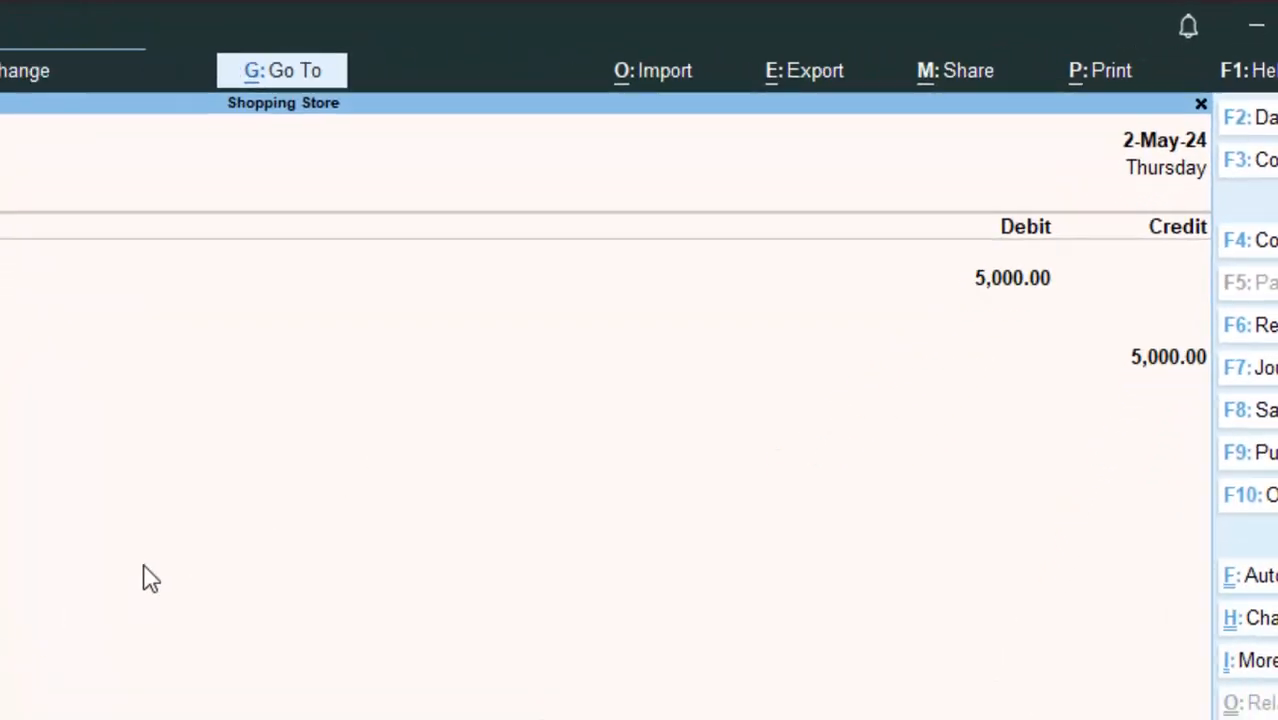
{"action": "key", "text": "Return"}
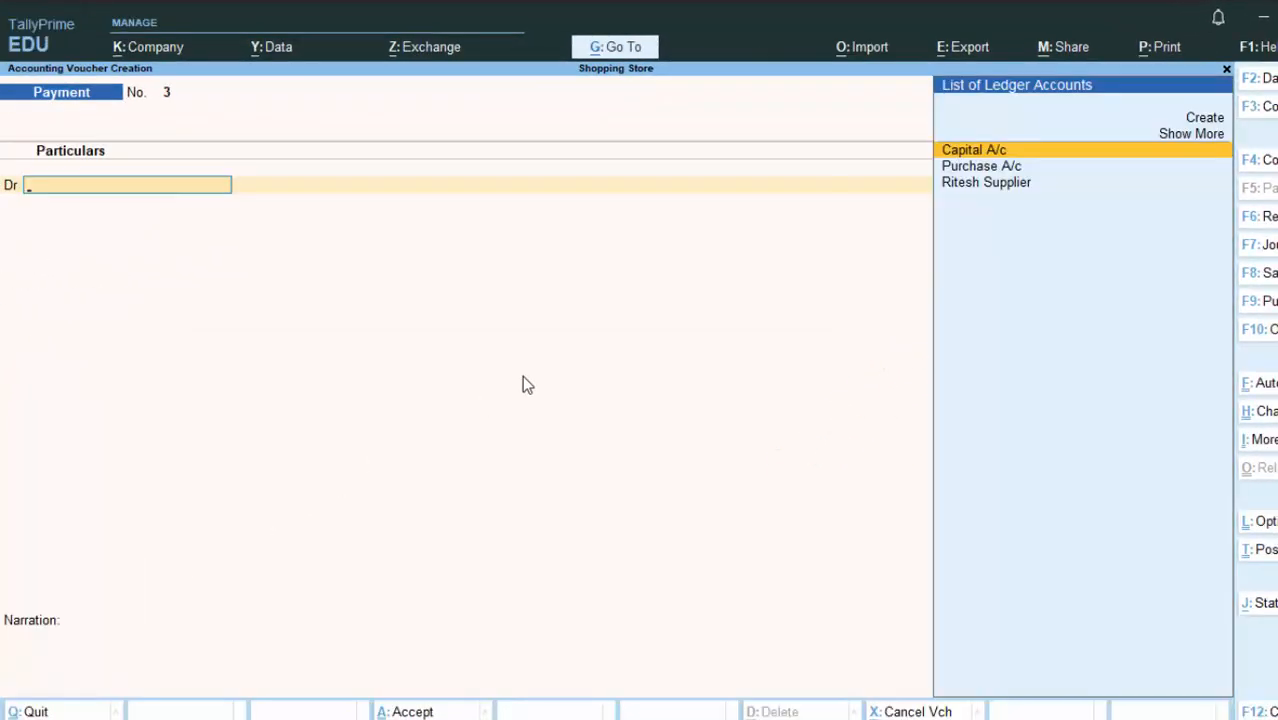
Leave voucher entry and open the Balance Sheet of Shopping Store.
{"action": "key", "text": "Escape"}
{"action": "key", "text": "Return"}
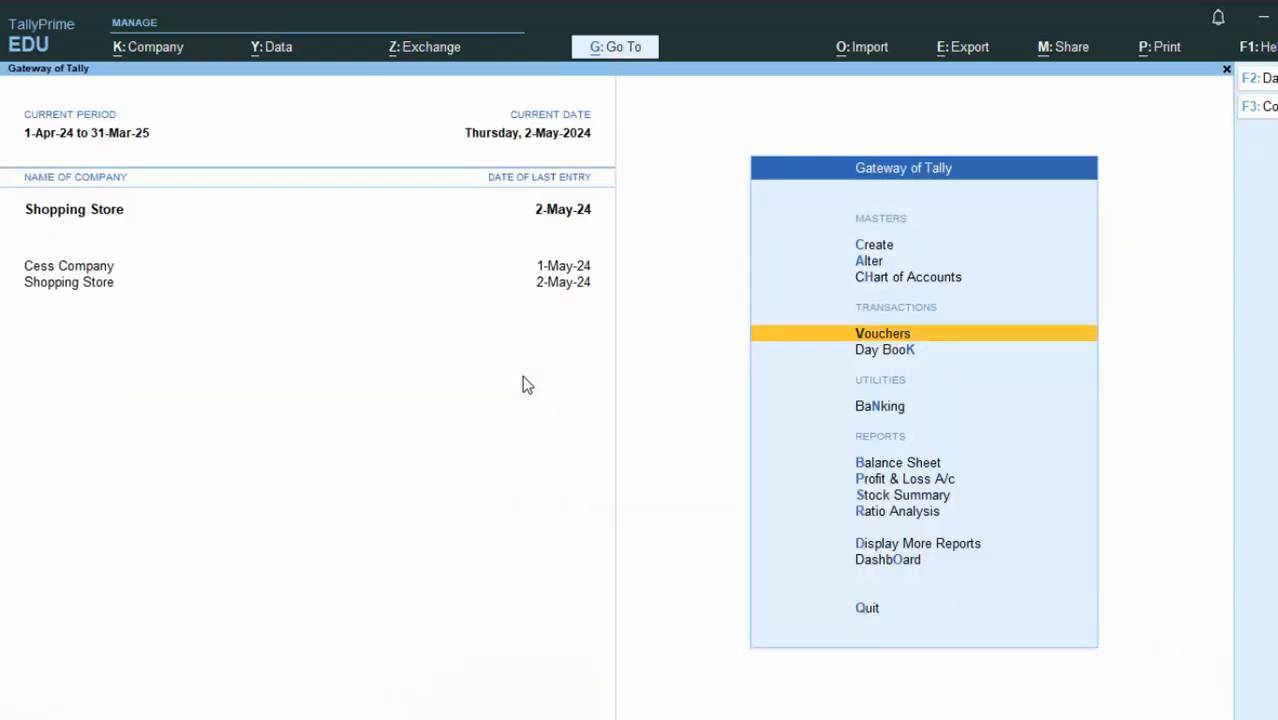
{"action": "key", "text": "Down"}
{"action": "key", "text": "Down"}
{"action": "key", "text": "Down"}
{"action": "key", "text": "Down"}
{"action": "key", "text": "Up"}
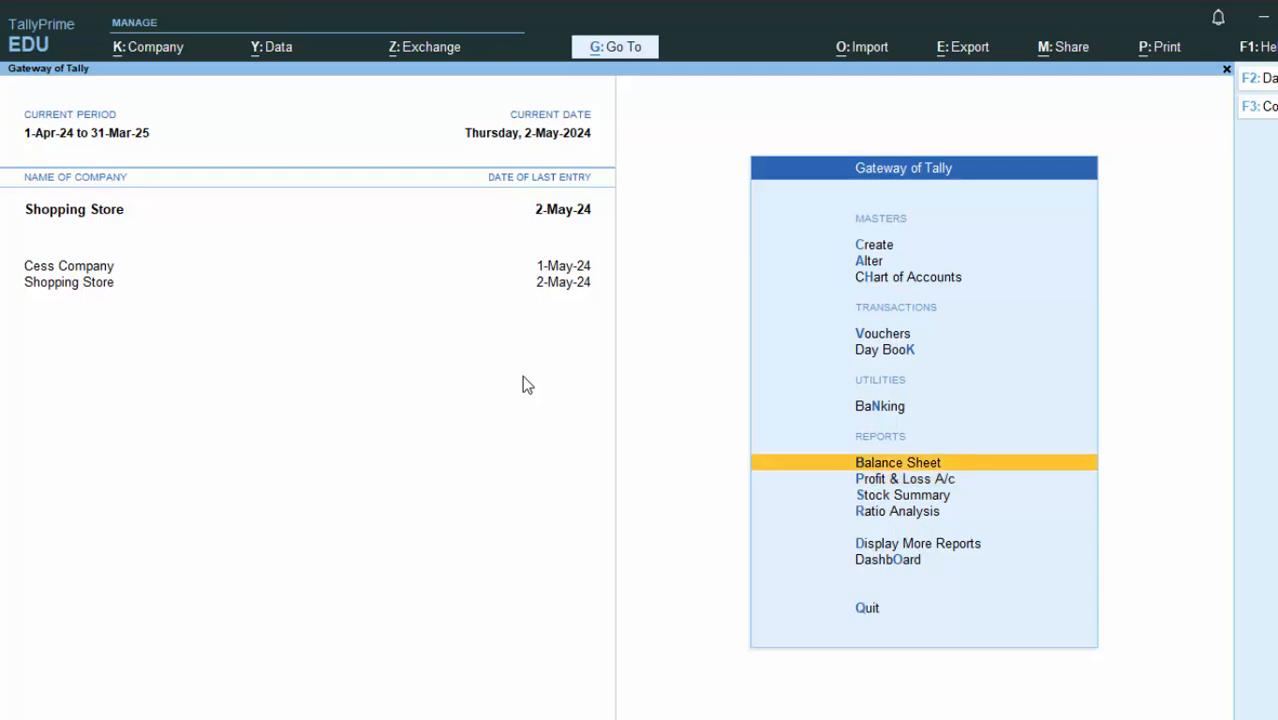
{"action": "key", "text": "Return"}
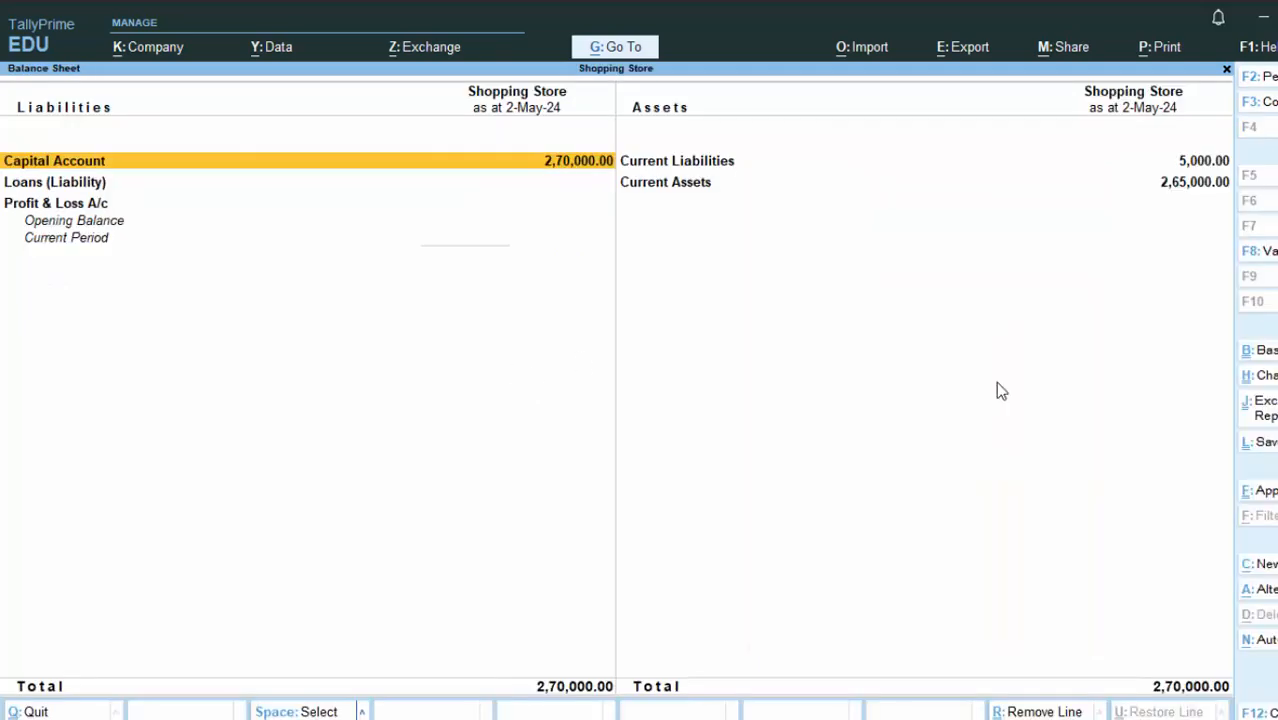
Examine Current Liabilities down to the supplier's monthly ledger summary, then return to the Gateway of Tally.
{"action": "left_click", "coordinate": [1208, 163]}
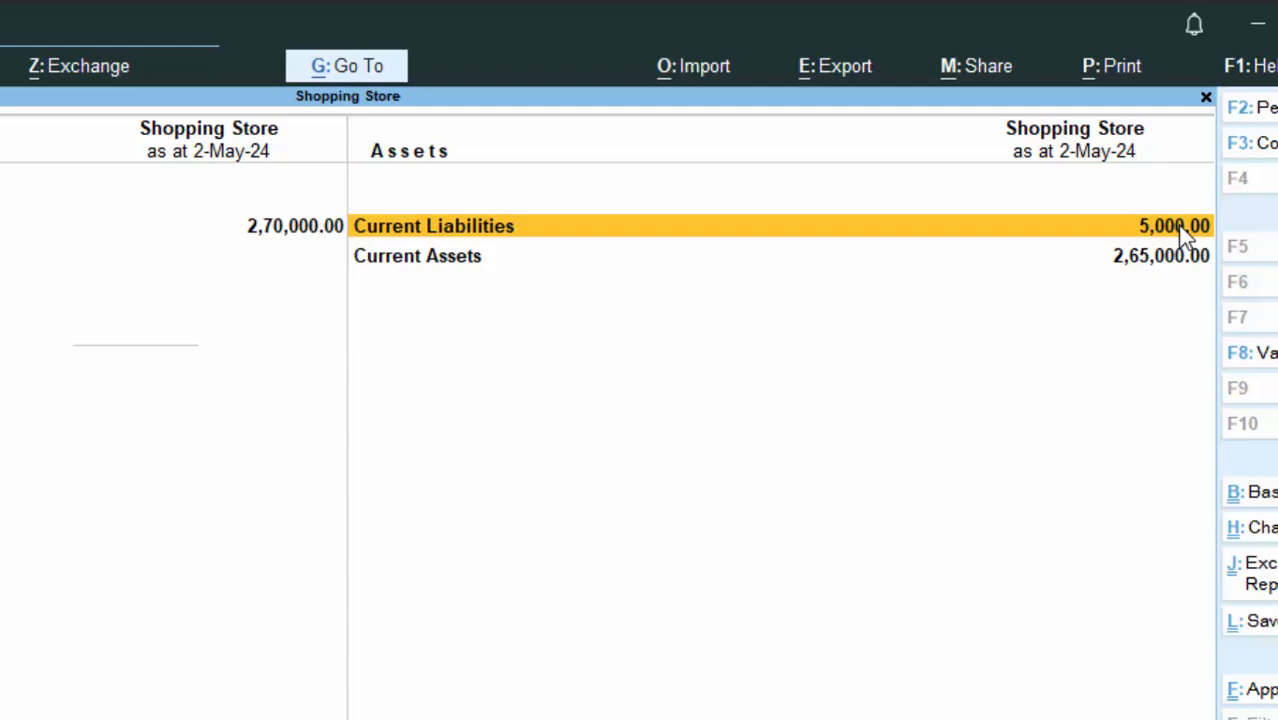
{"action": "left_click", "coordinate": [1186, 230]}
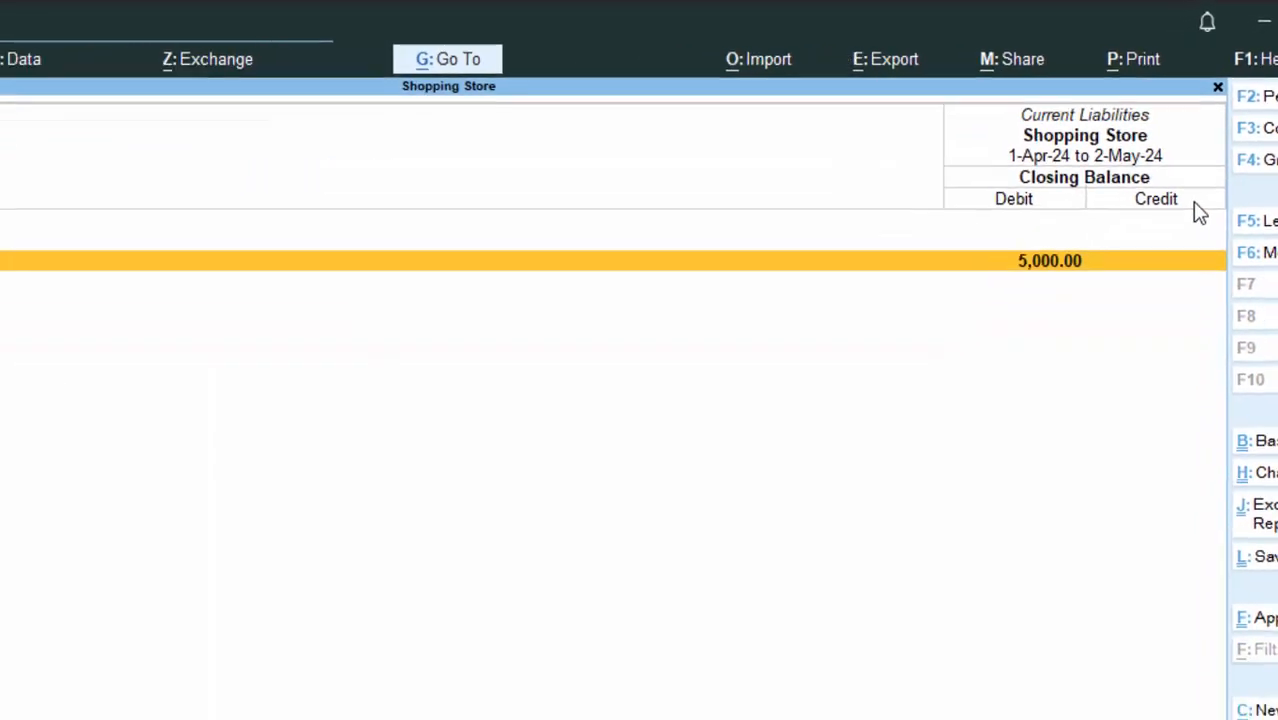
{"action": "key", "text": "Return"}
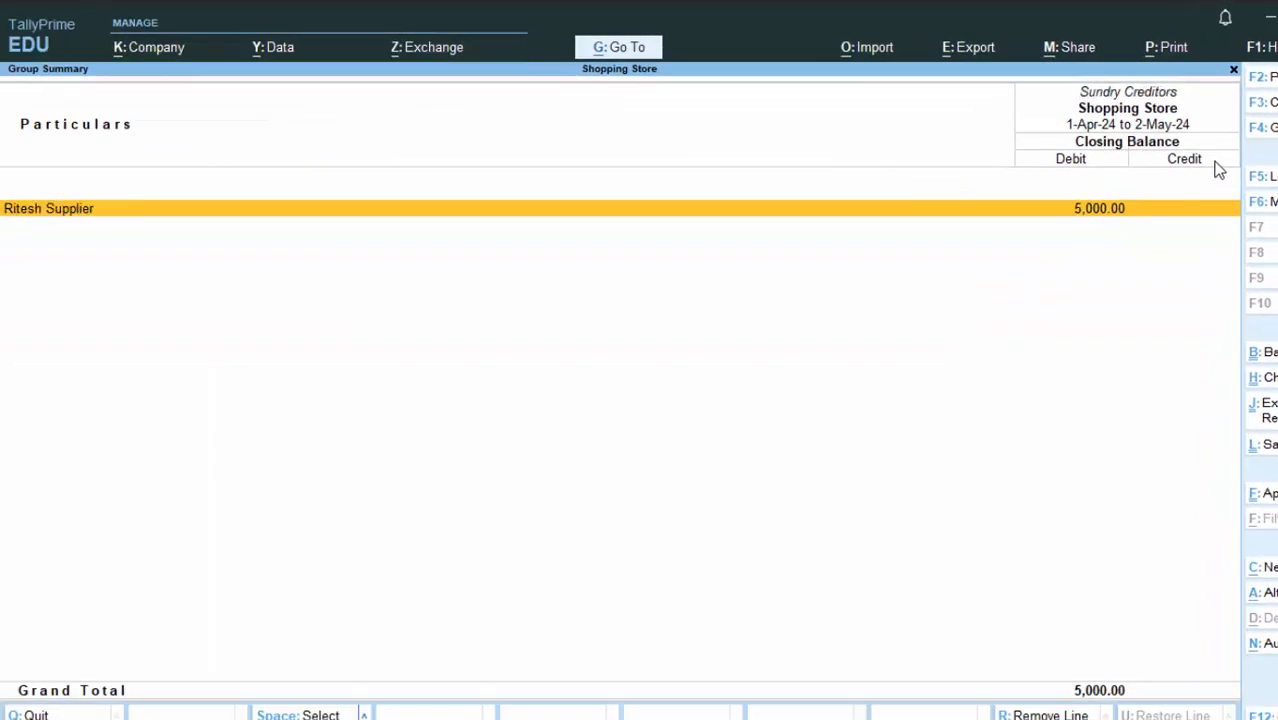
{"action": "key", "text": "Return"}
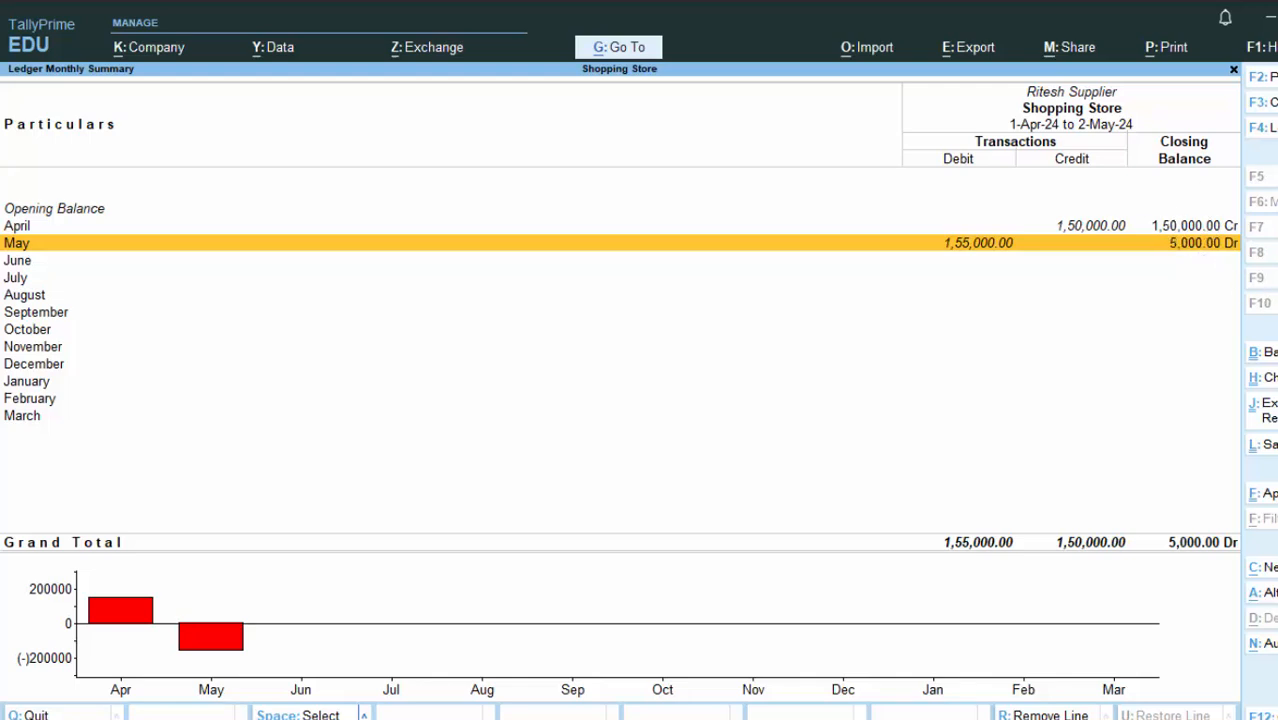
{"action": "key", "text": "Escape"}
{"action": "key", "text": "Escape"}
{"action": "key", "text": "Escape"}
{"action": "key", "text": "Escape"}
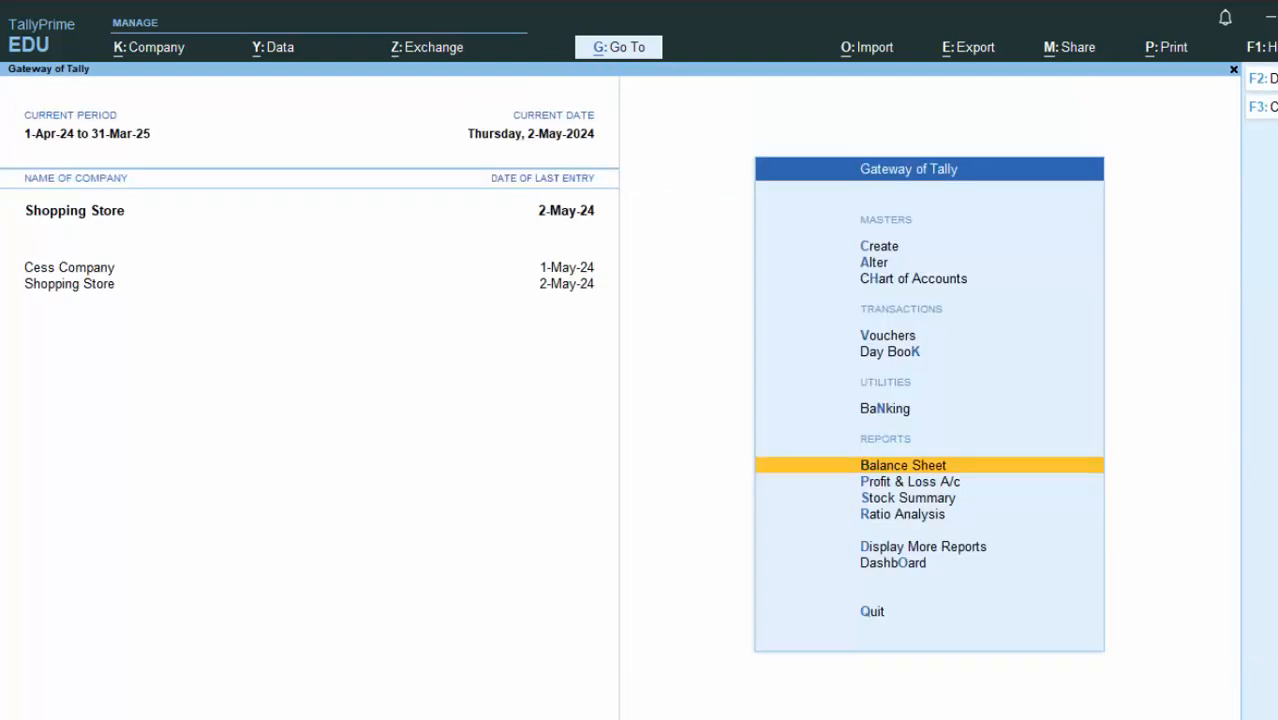
Start a new purchase voucher and enter 4646 as the supplier invoice number.
{"action": "key", "text": "Escape"}
{"action": "key", "text": "Escape"}
{"action": "key", "text": "v"}
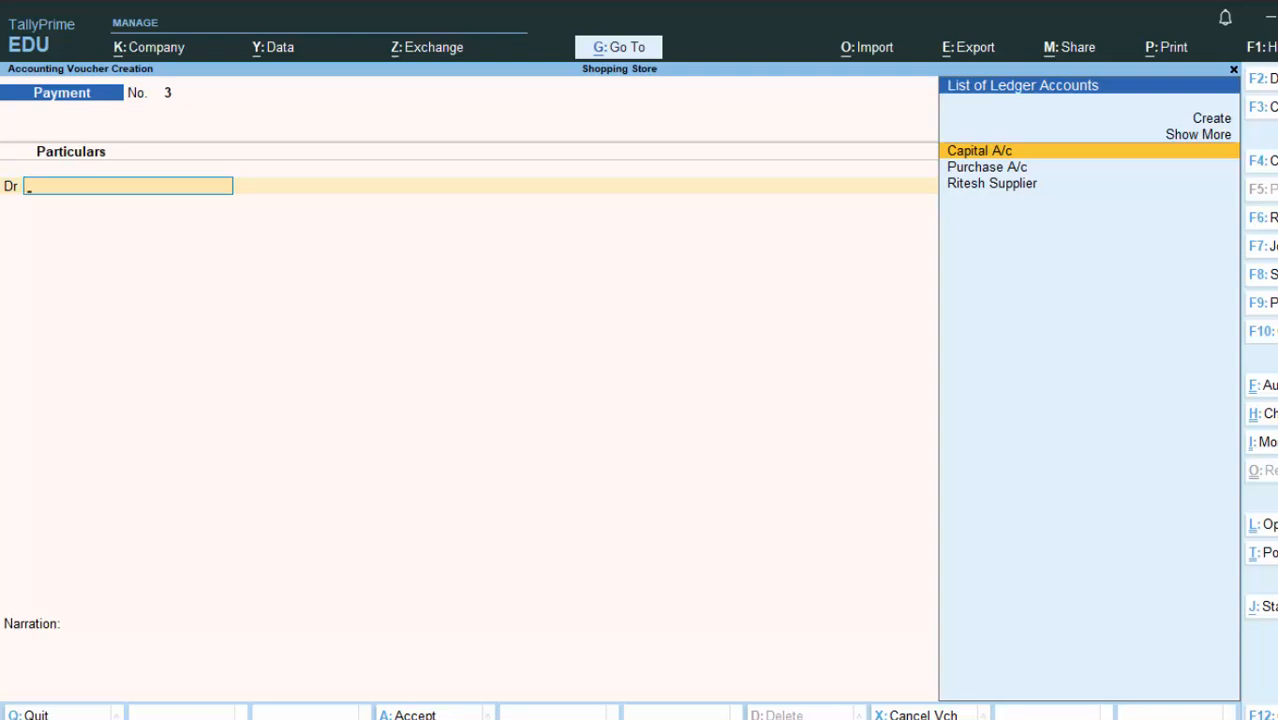
{"action": "key", "text": "F9"}
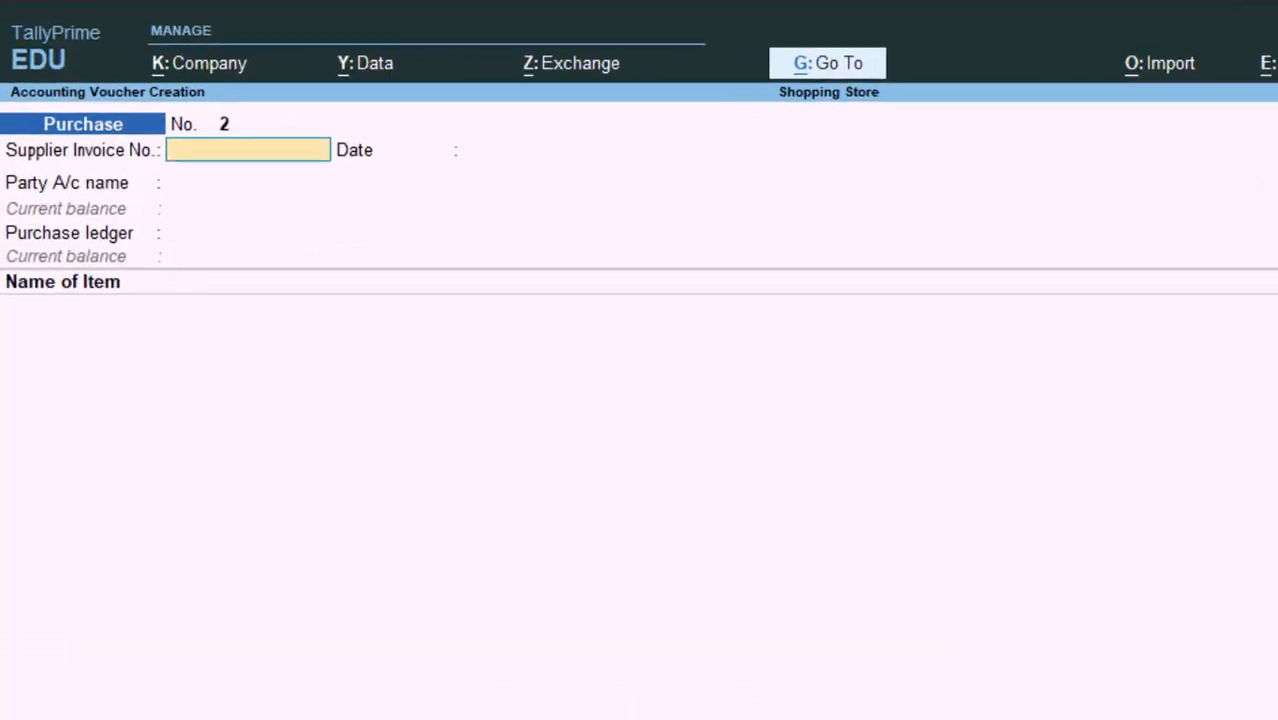
{"action": "type", "text": "4646"}
{"action": "key", "text": "Return"}
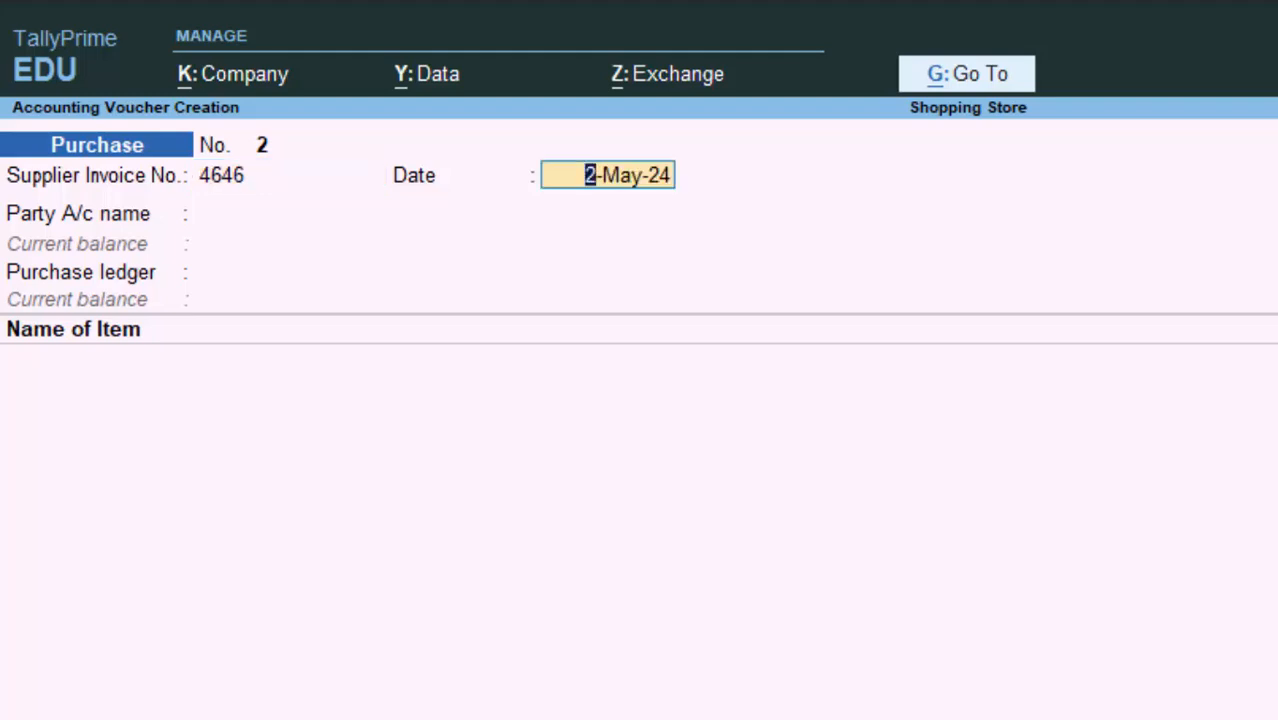
Set the purchase voucher date to 1-6-24 and keep 2-May-24 as the supplier invoice date.
{"action": "key", "text": "F2"}
{"action": "type", "text": "1"}
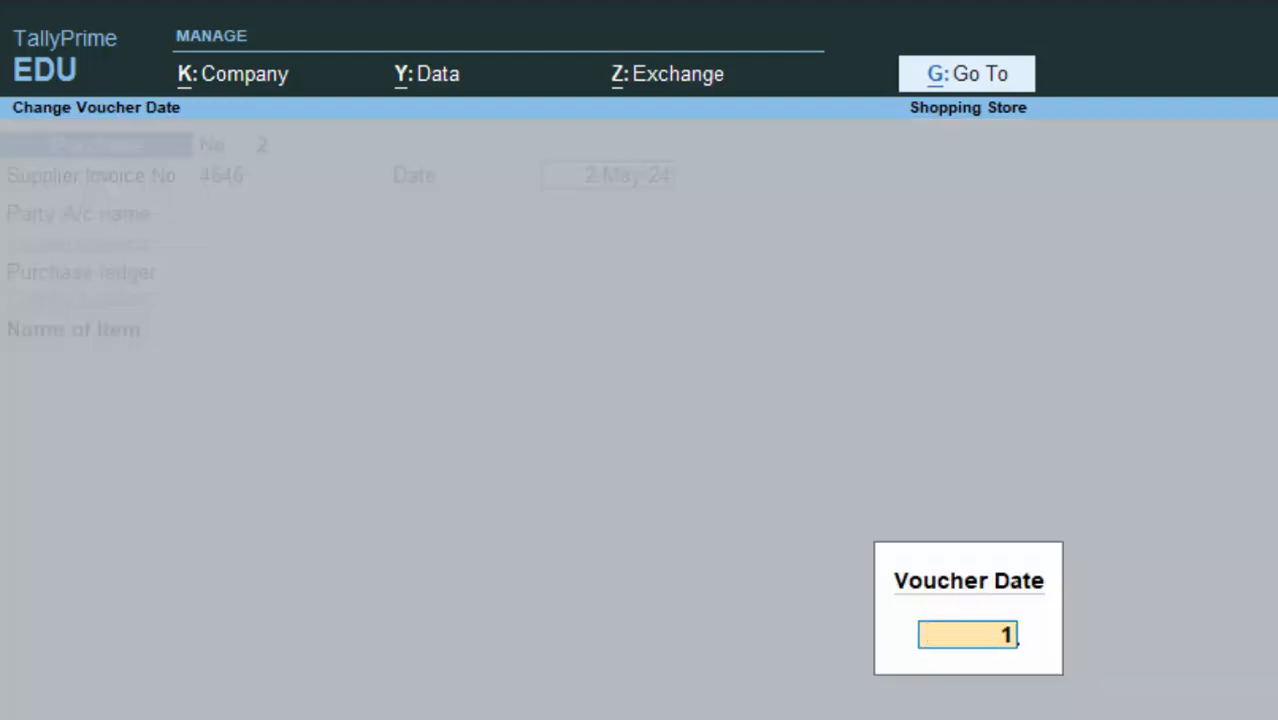
{"action": "type", "text": "-6-24"}
{"action": "key", "text": "Return"}
{"action": "key", "text": "Return"}
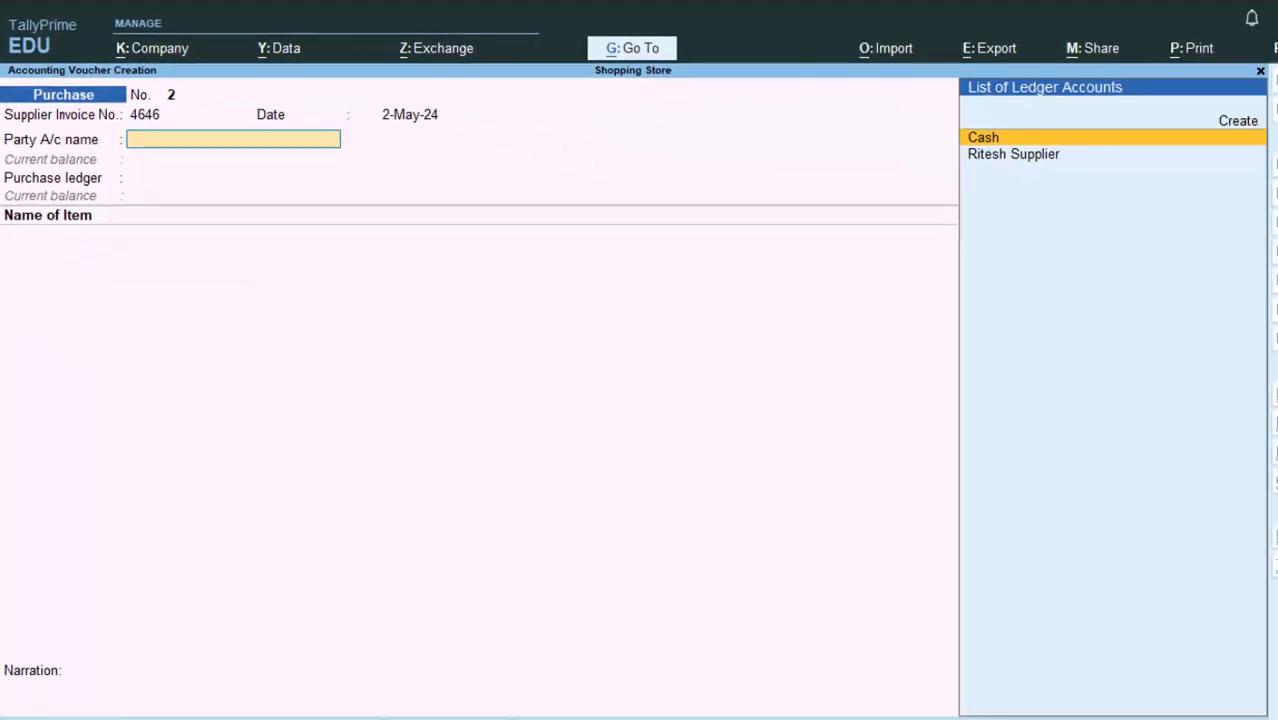
Choose the supplier's ledger as the party account and leave all receipt details blank.
{"action": "key", "text": "Down"}
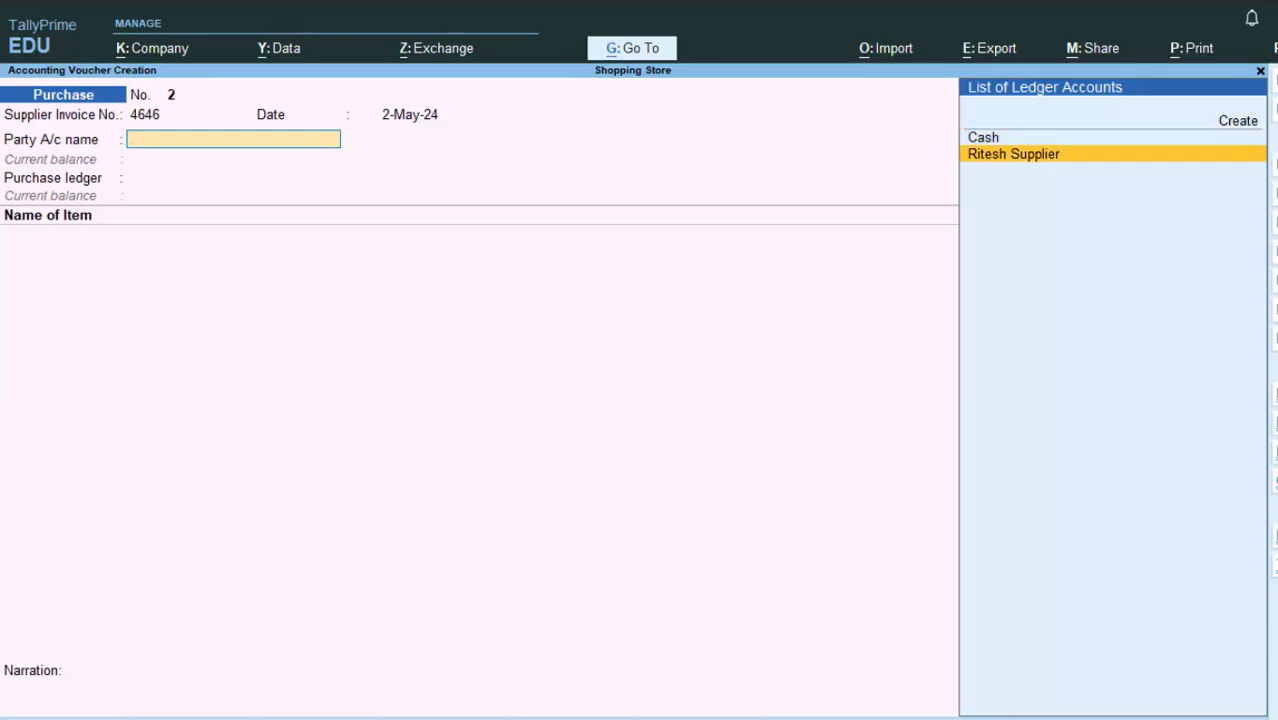
{"action": "key", "text": "Return"}
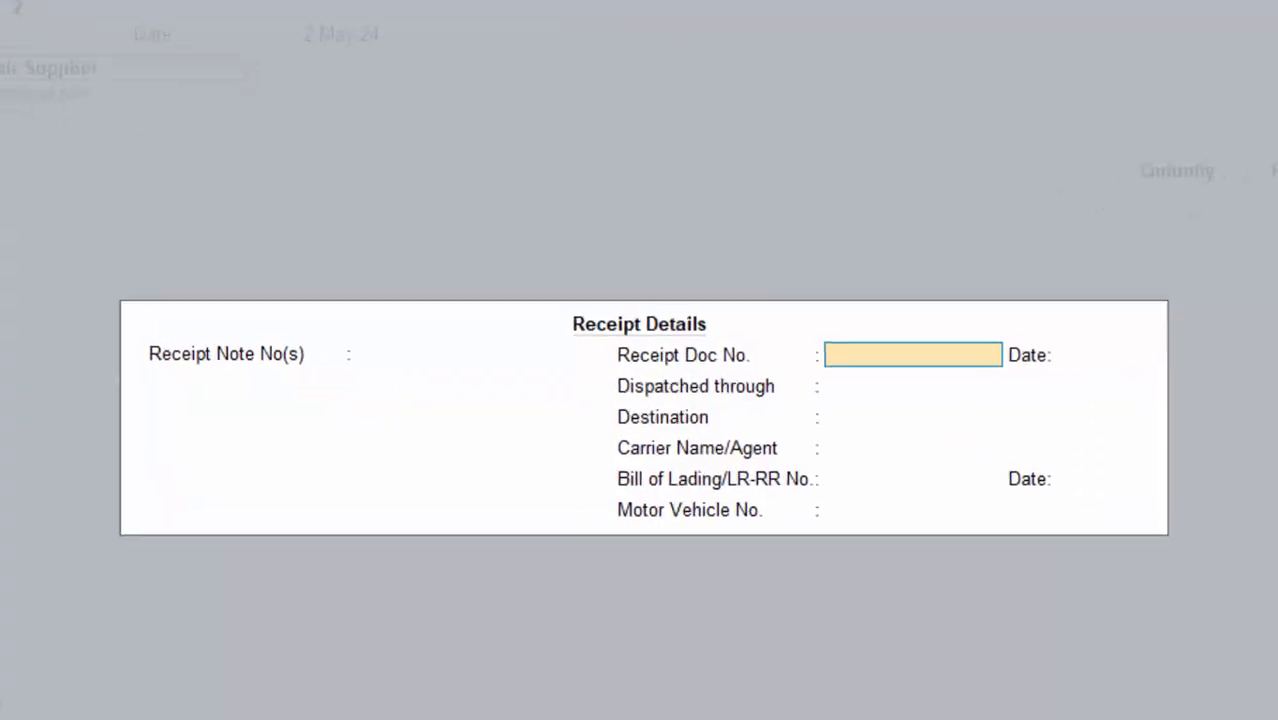
{"action": "key", "text": "Return"}
{"action": "key", "text": "Return"}
{"action": "key", "text": "Return"}
{"action": "key", "text": "Return"}
{"action": "key", "text": "Return"}
{"action": "key", "text": "Return"}
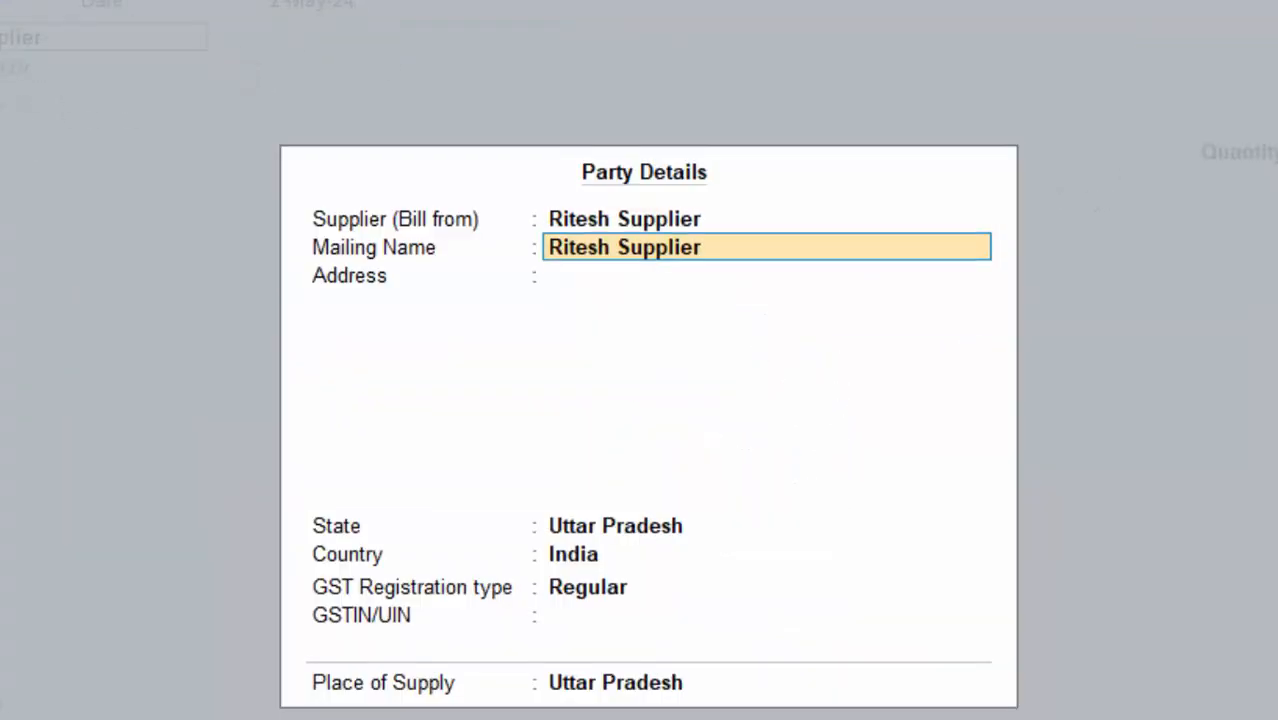
Accept the supplier's default party details and select Purchase A/c as the purchase ledger.
{"action": "key", "text": "Return"}
{"action": "key", "text": "Return"}
{"action": "key", "text": "Return"}
{"action": "key", "text": "Return"}
{"action": "key", "text": "Return"}
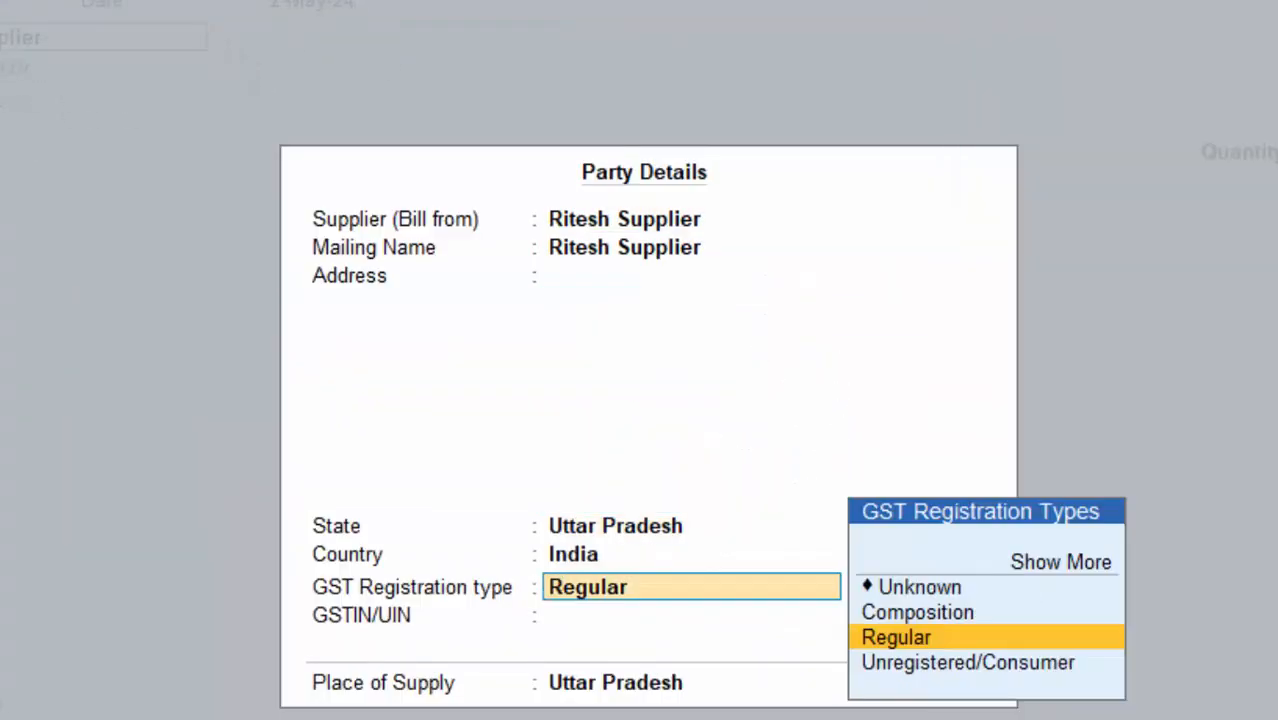
{"action": "key", "text": "Return"}
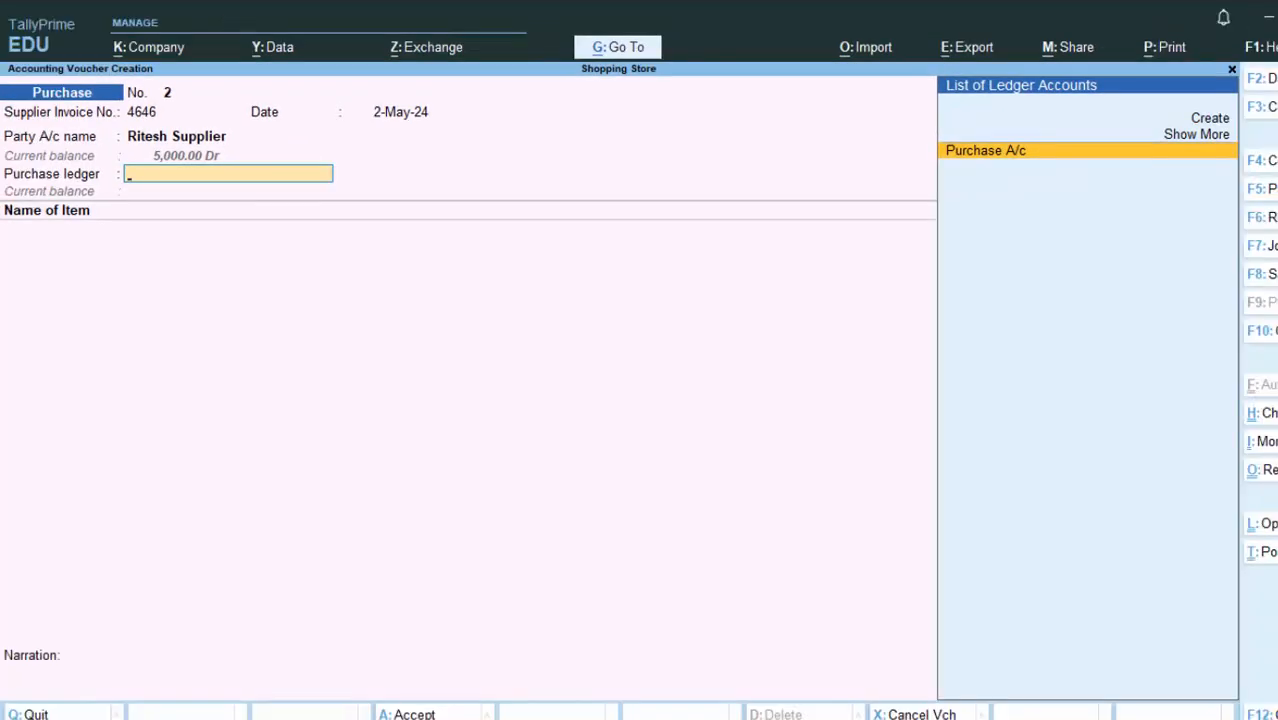
{"action": "key", "text": "Return"}
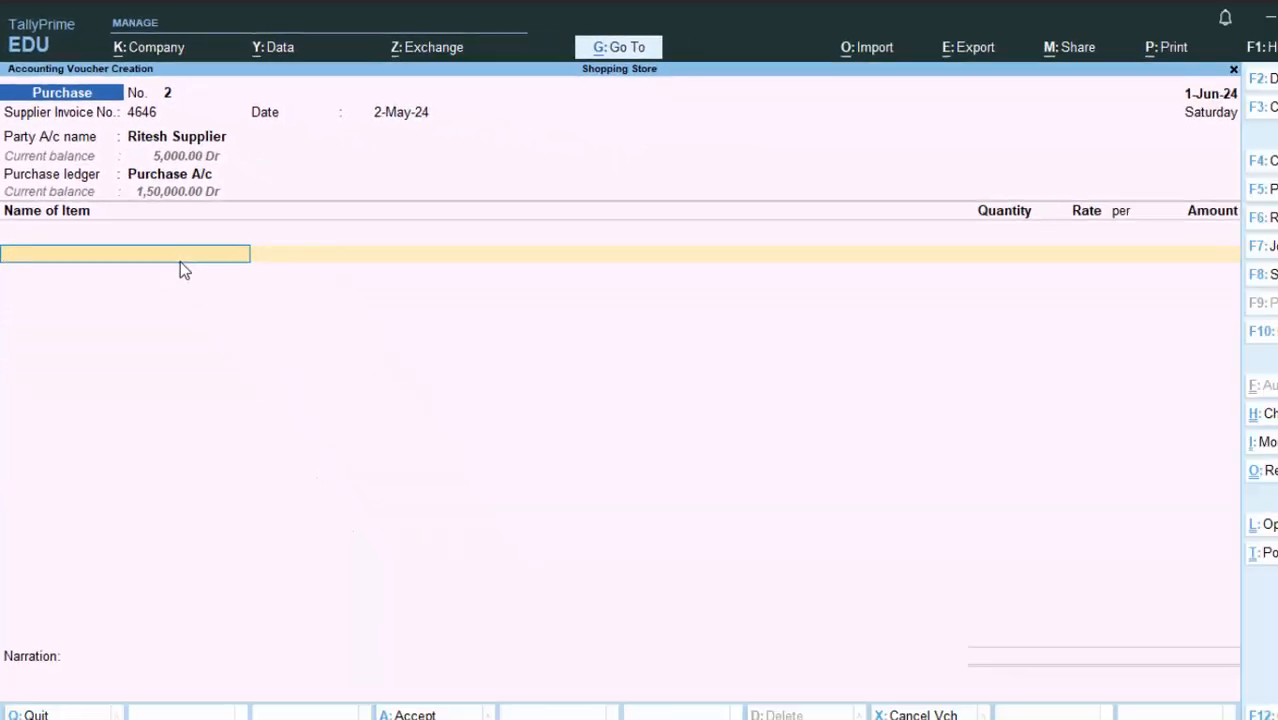
Create a stock item named Power Cable from the purchase voucher, with no alias and under Primary.
{"action": "key", "text": "alt+c"}
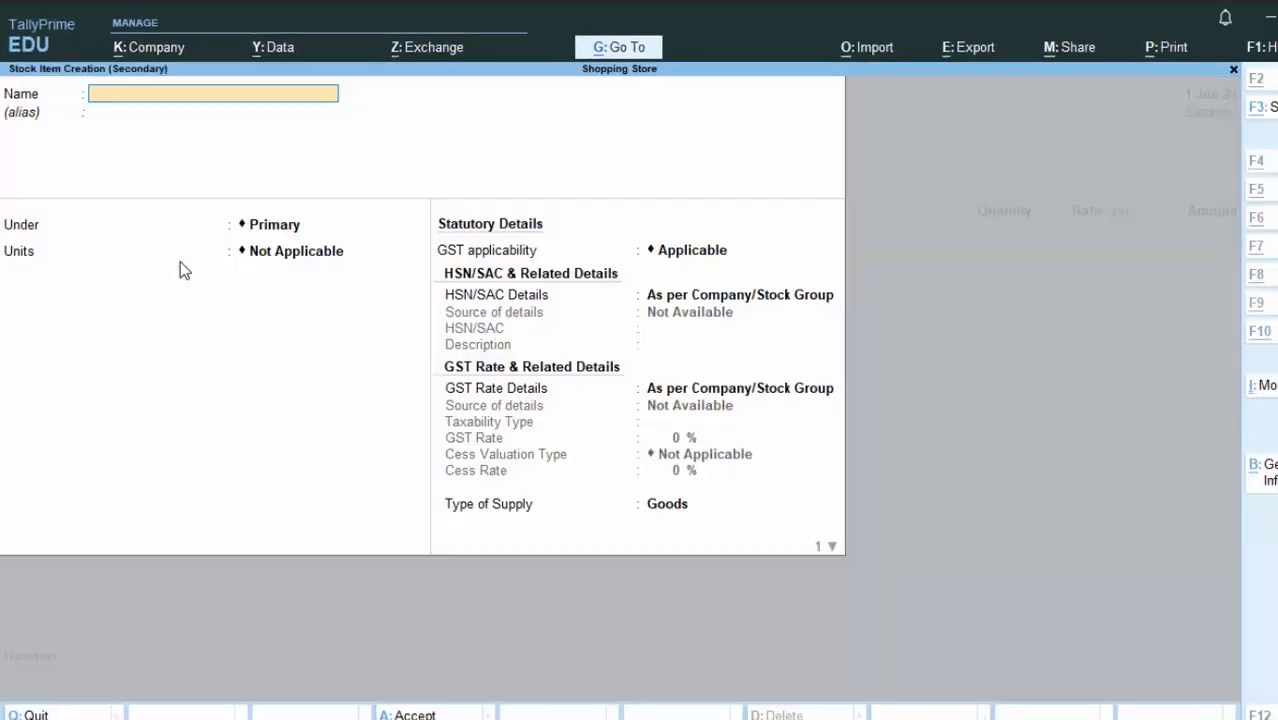
{"action": "type", "text": "Power Cable"}
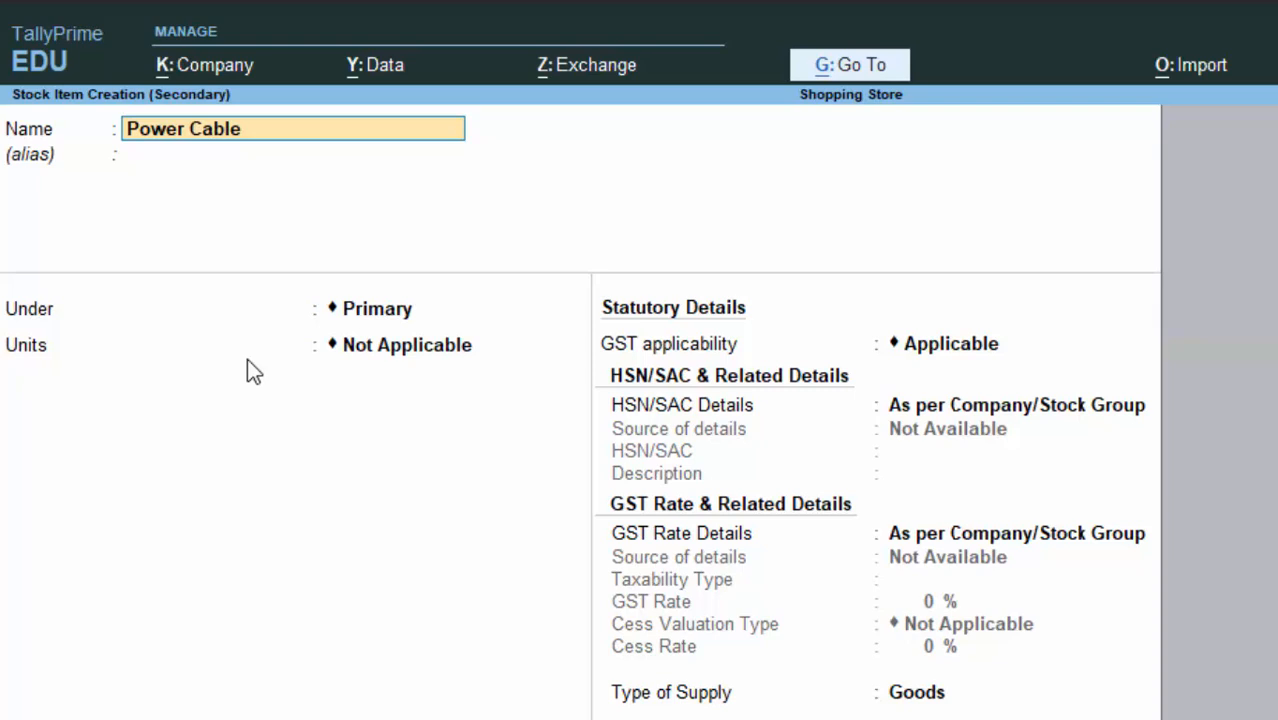
{"action": "key", "text": "Return"}
{"action": "key", "text": "Return"}
{"action": "key", "text": "Return"}
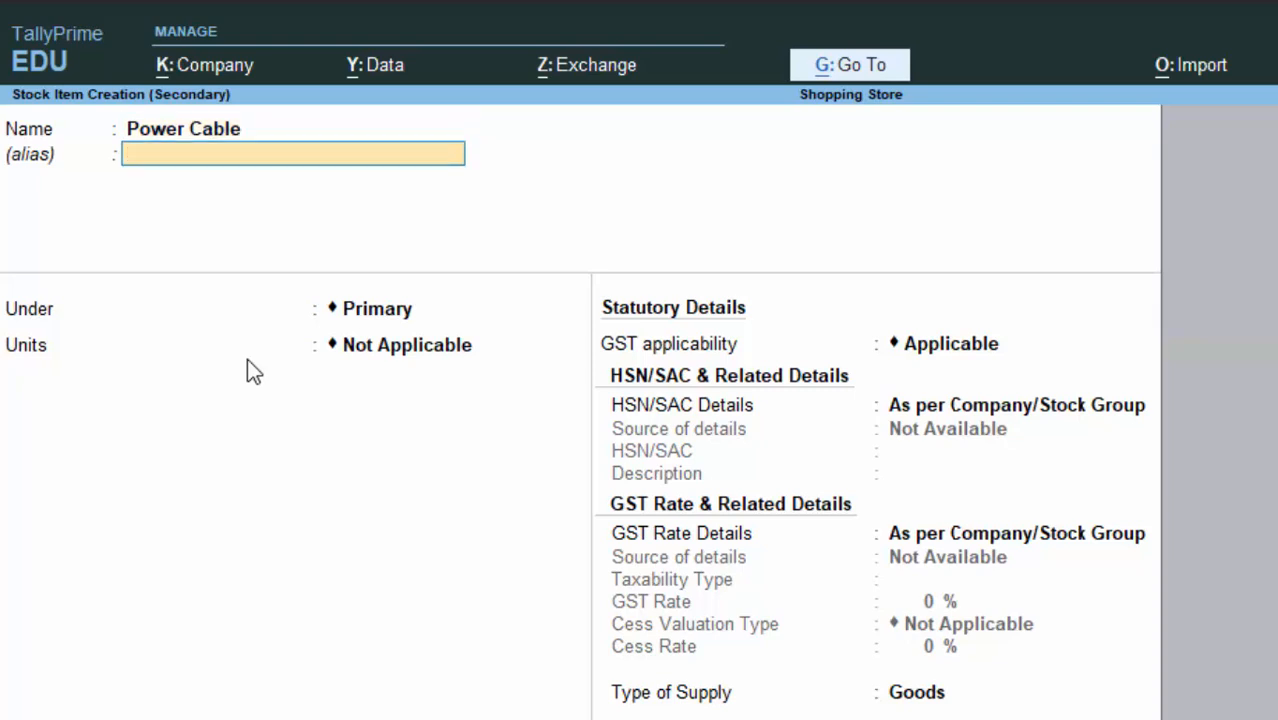
{"action": "key", "text": "Right"}
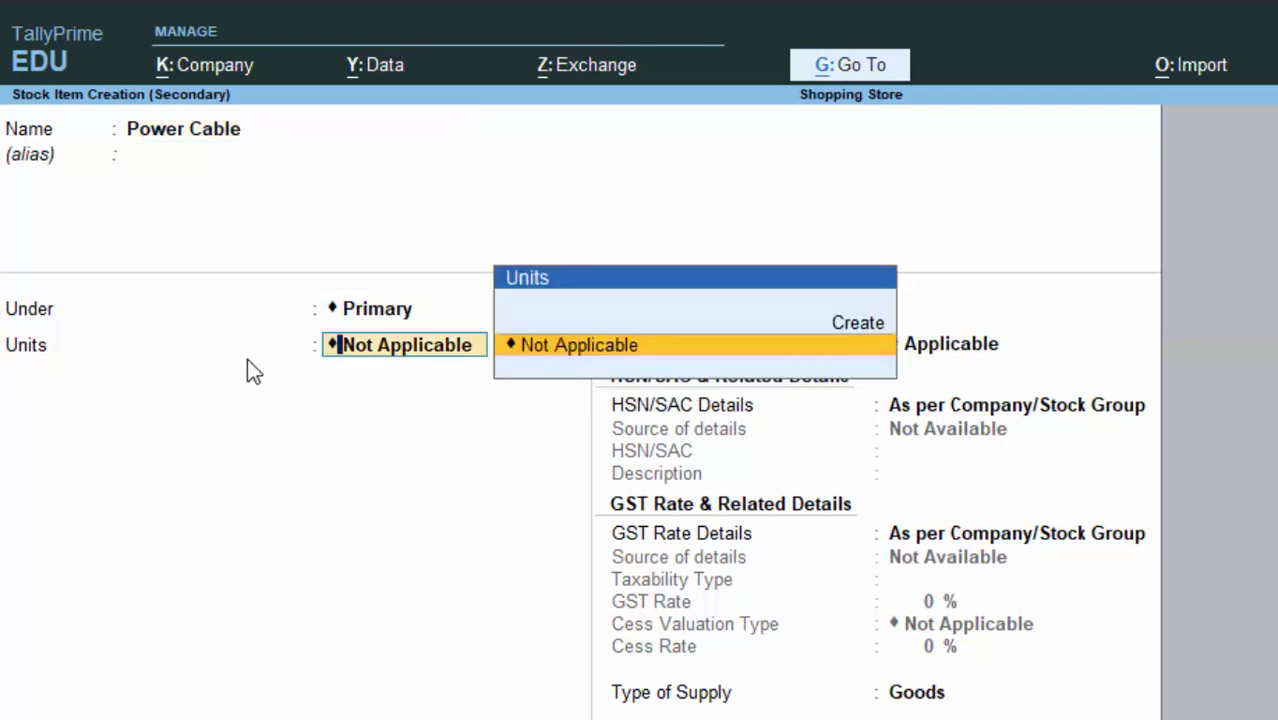
{"action": "key", "text": "BackSpace"}
{"action": "key", "text": "BackSpace"}
{"action": "key", "text": "Return"}
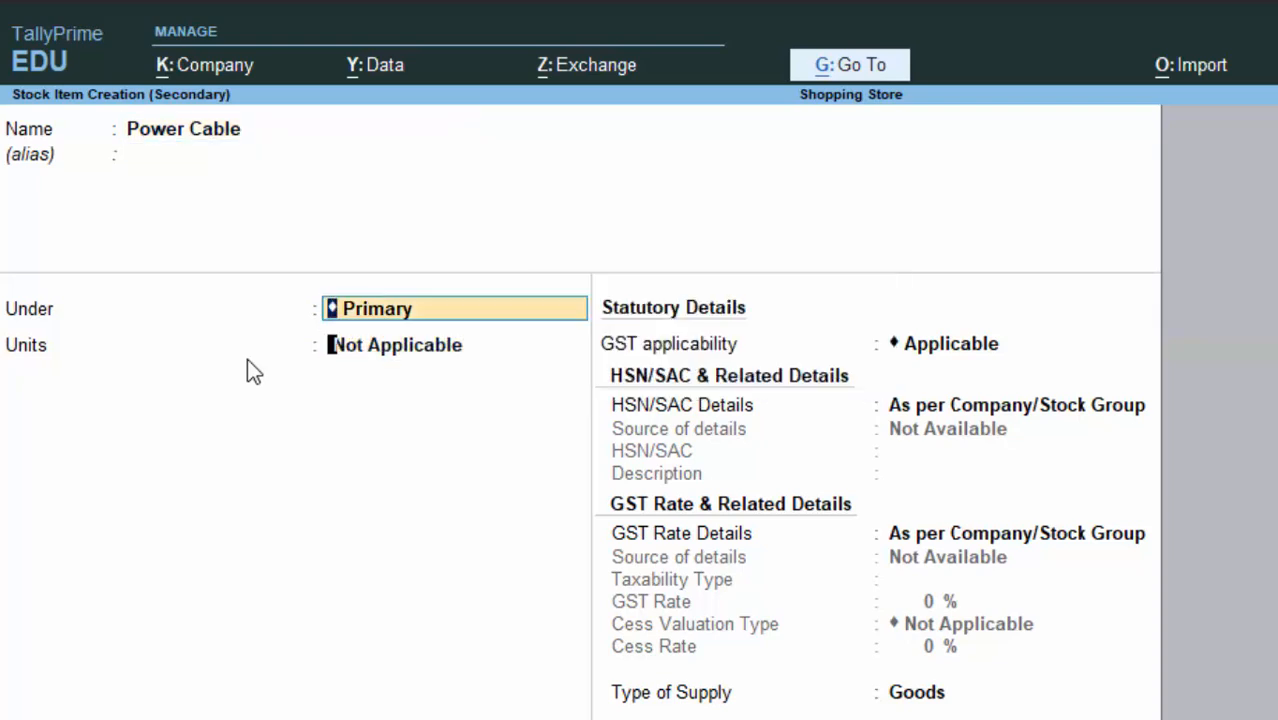
Set the Power Cable item's unit to nos, keep the default GST details and save the item.
{"action": "key", "text": "Down"}
{"action": "key", "text": "Return"}
{"action": "key", "text": "Return"}
{"action": "key", "text": "Return"}
{"action": "key", "text": "Return"}
{"action": "key", "text": "Return"}
{"action": "key", "text": "Return"}
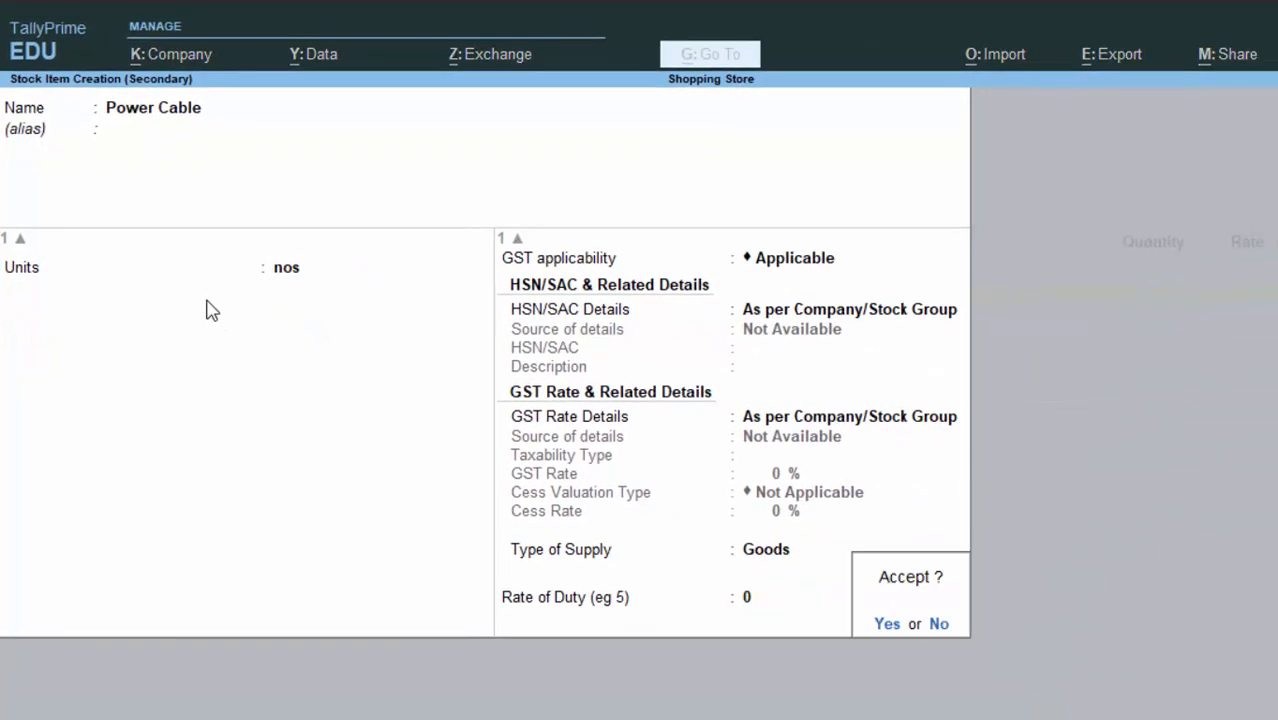
{"action": "key", "text": "Return"}
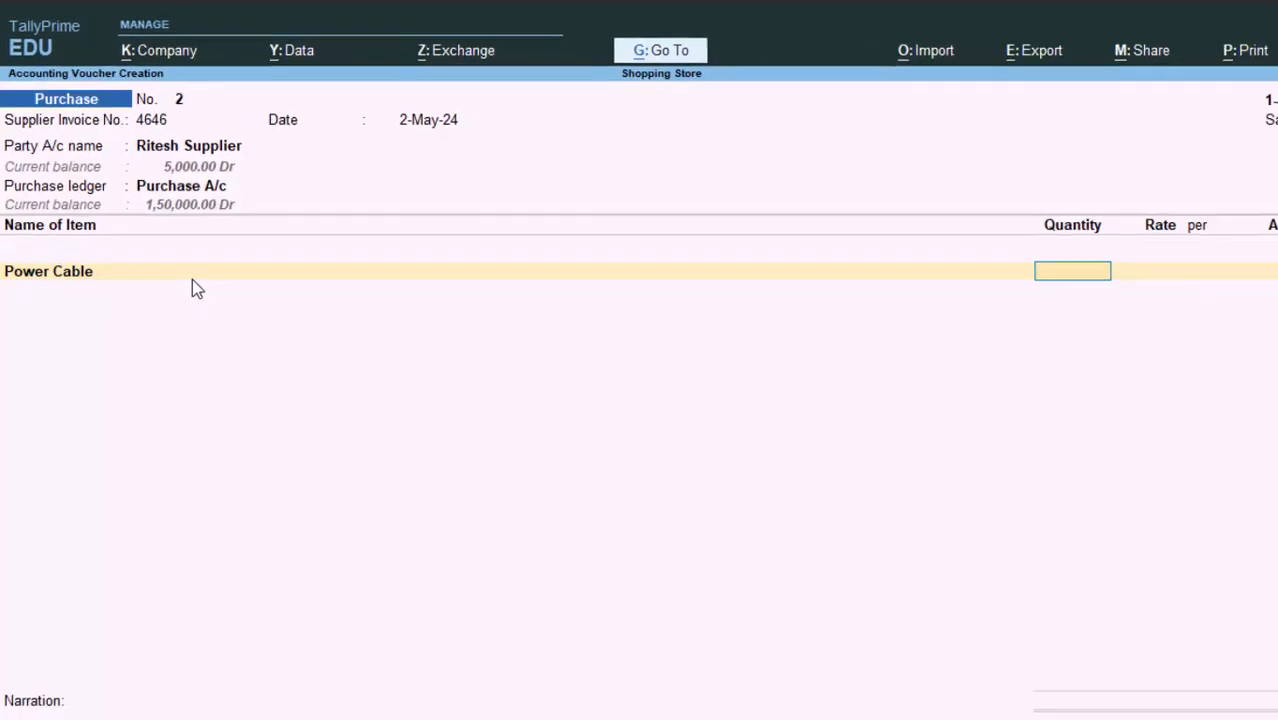
Enter a quantity of 1 nos at a rate of 300 per nos for Power Cable.
{"action": "type", "text": "1"}
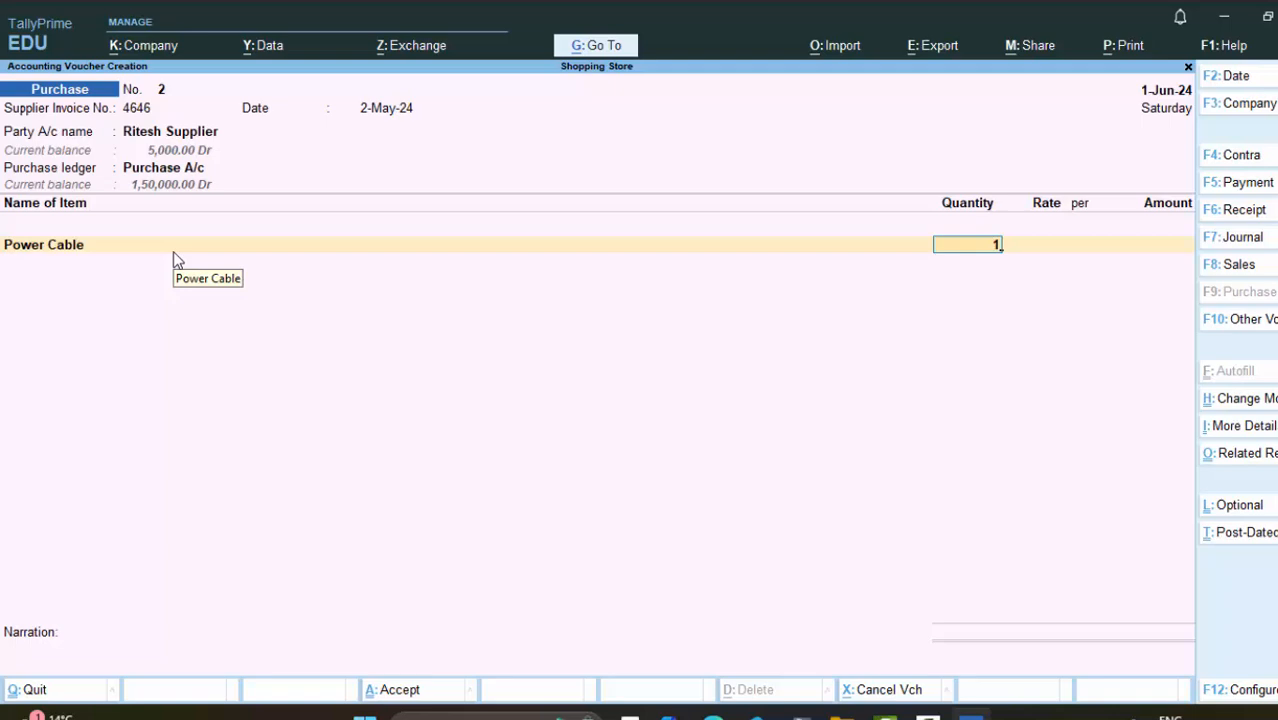
{"action": "key", "text": "Return"}
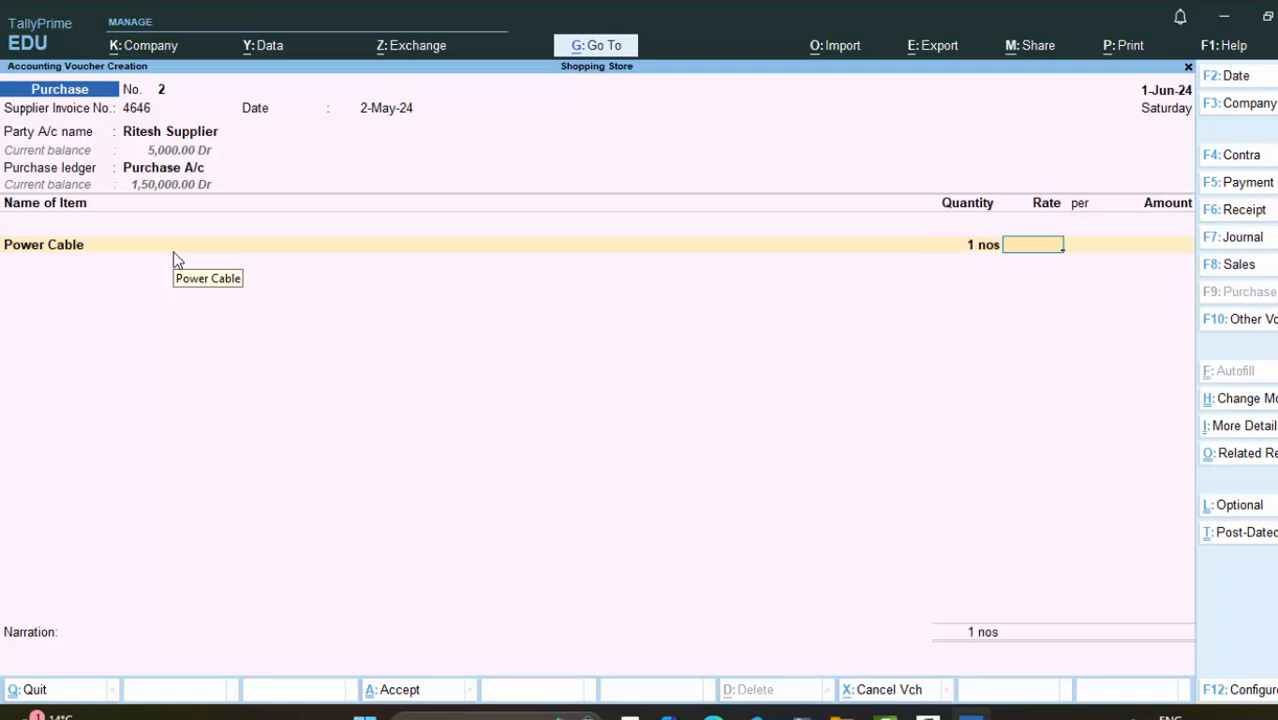
{"action": "type", "text": "300"}
{"action": "key", "text": "Return"}
{"action": "key", "text": "Return"}
{"action": "key", "text": "Return"}
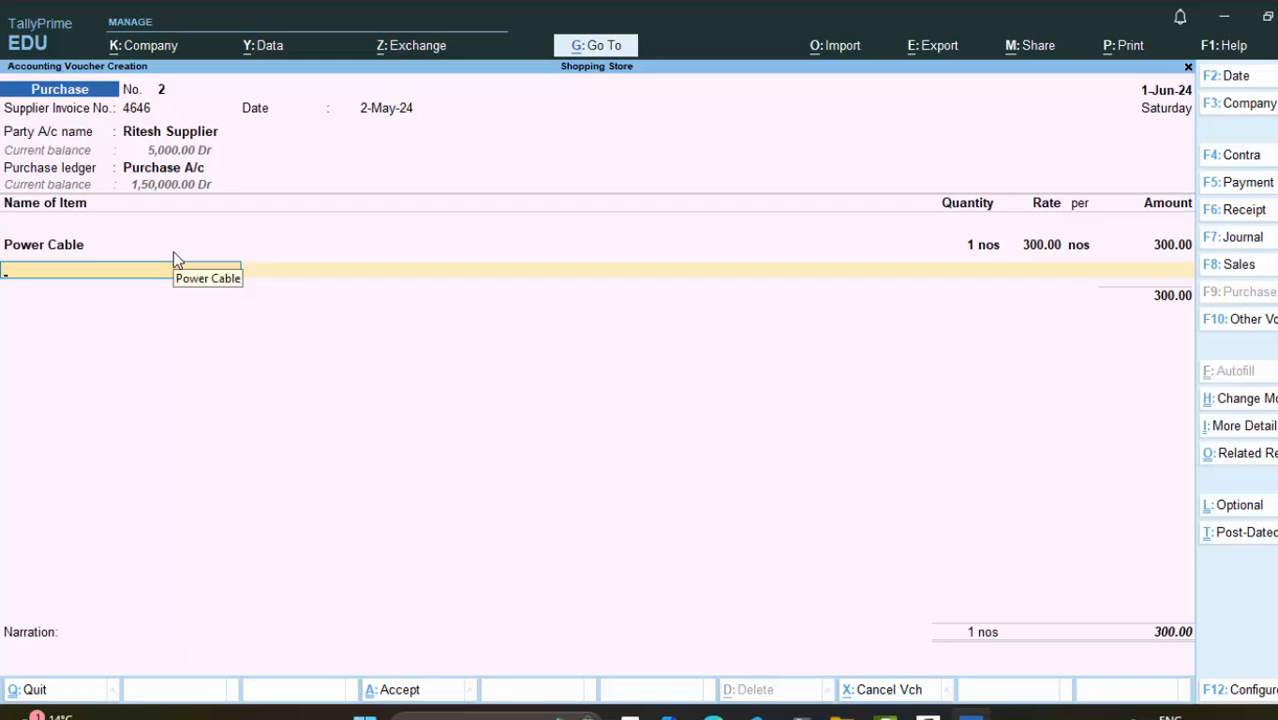
End the item list, keep the 300 Cr bill as New Ref 4646, and save the purchase voucher without narration.
{"action": "key", "text": "Return"}
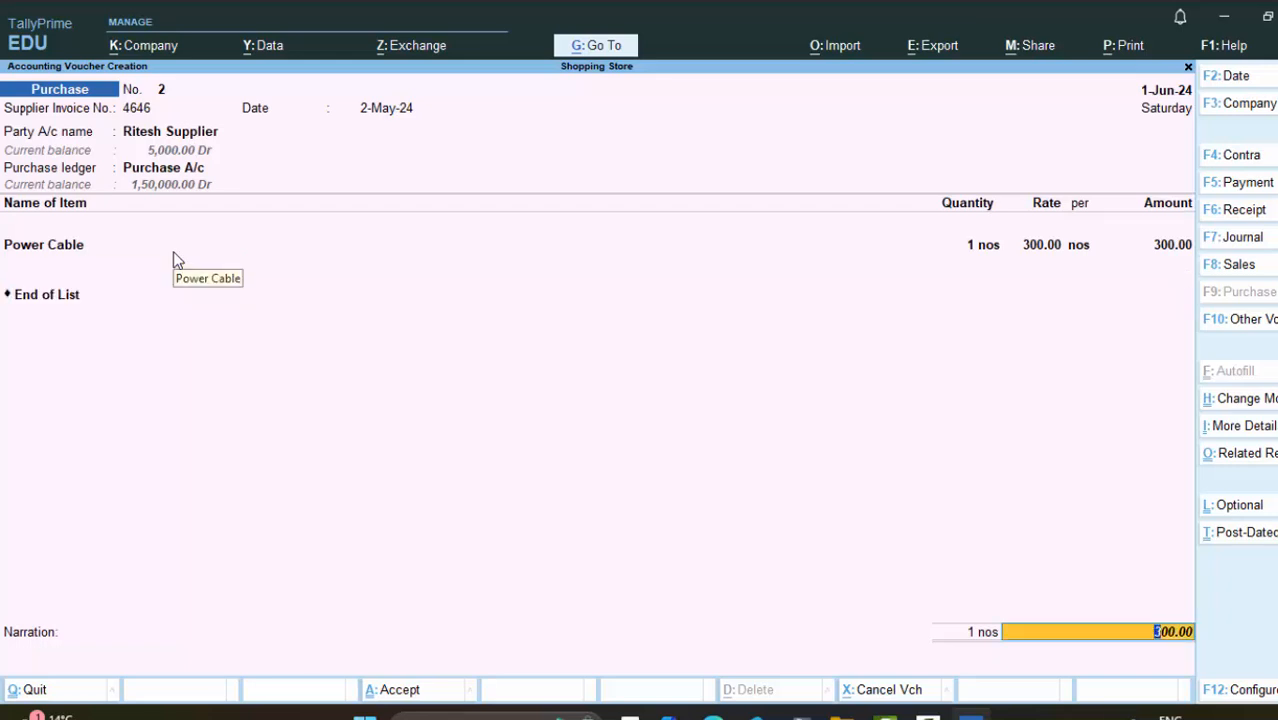
{"action": "key", "text": "Return"}
{"action": "key", "text": "Return"}
{"action": "key", "text": "Return"}
{"action": "key", "text": "Return"}
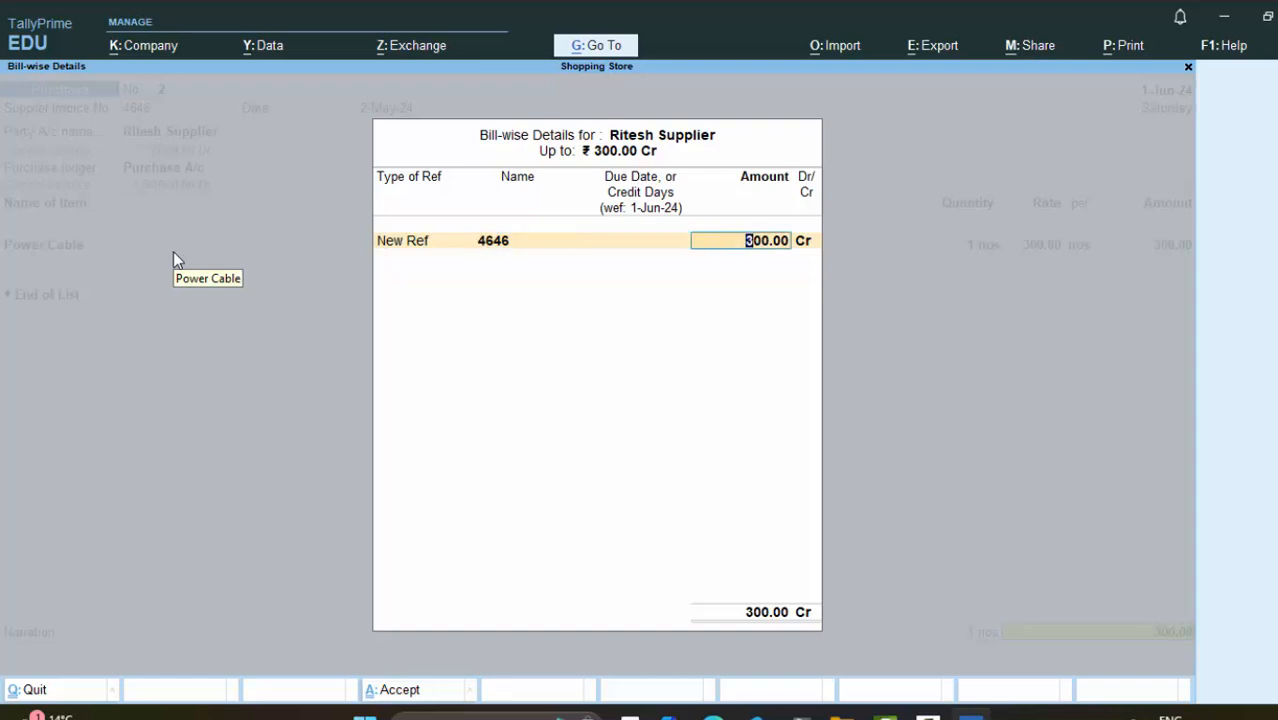
{"action": "key", "text": "Return"}
{"action": "key", "text": "Return"}
{"action": "key", "text": "Return"}
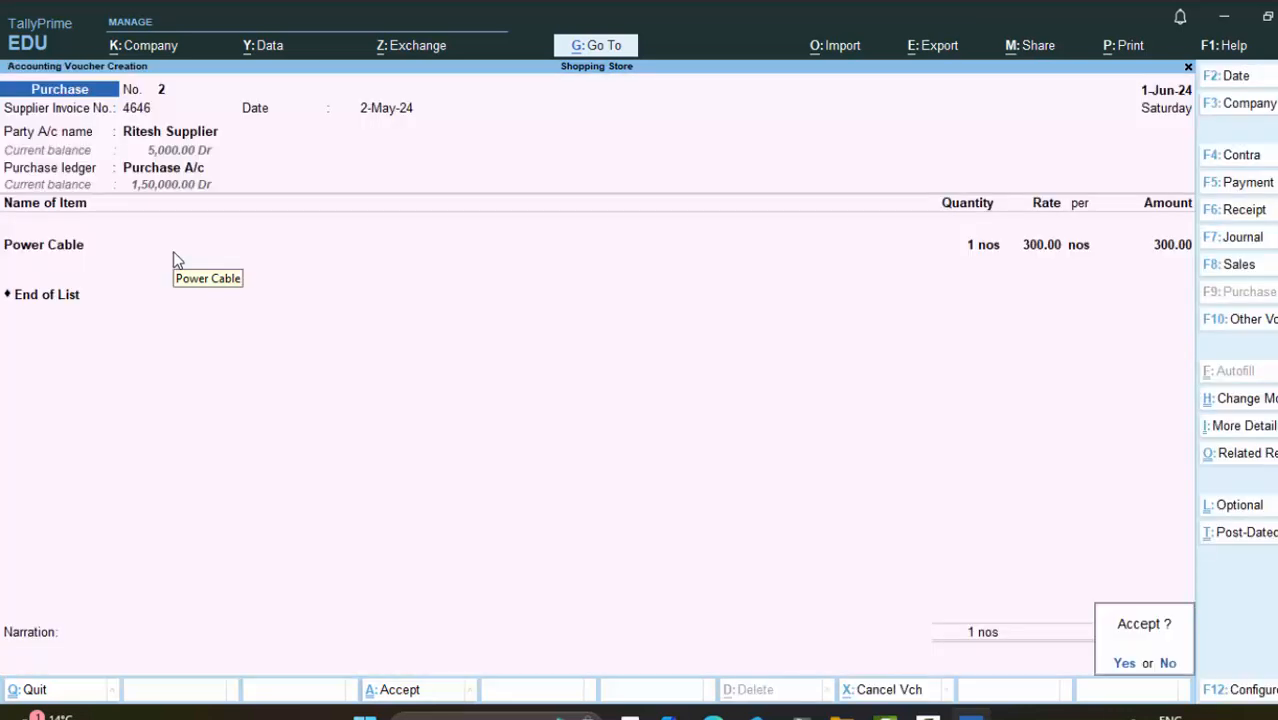
{"action": "key", "text": "Return"}
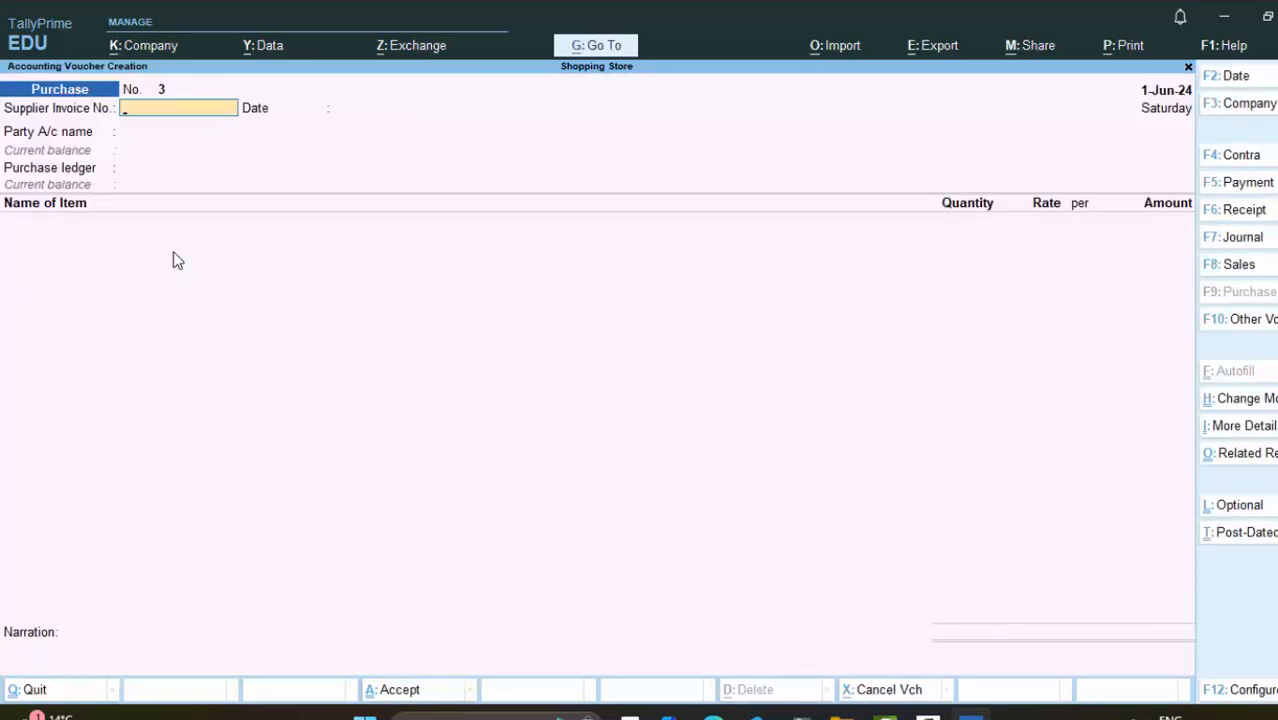
Enter supplier invoice number 55688 in the new purchase voucher and keep 1-Jun-24 as the invoice date.
{"action": "type", "text": "55688"}
{"action": "key", "text": "Return"}
{"action": "key", "text": "Return"}
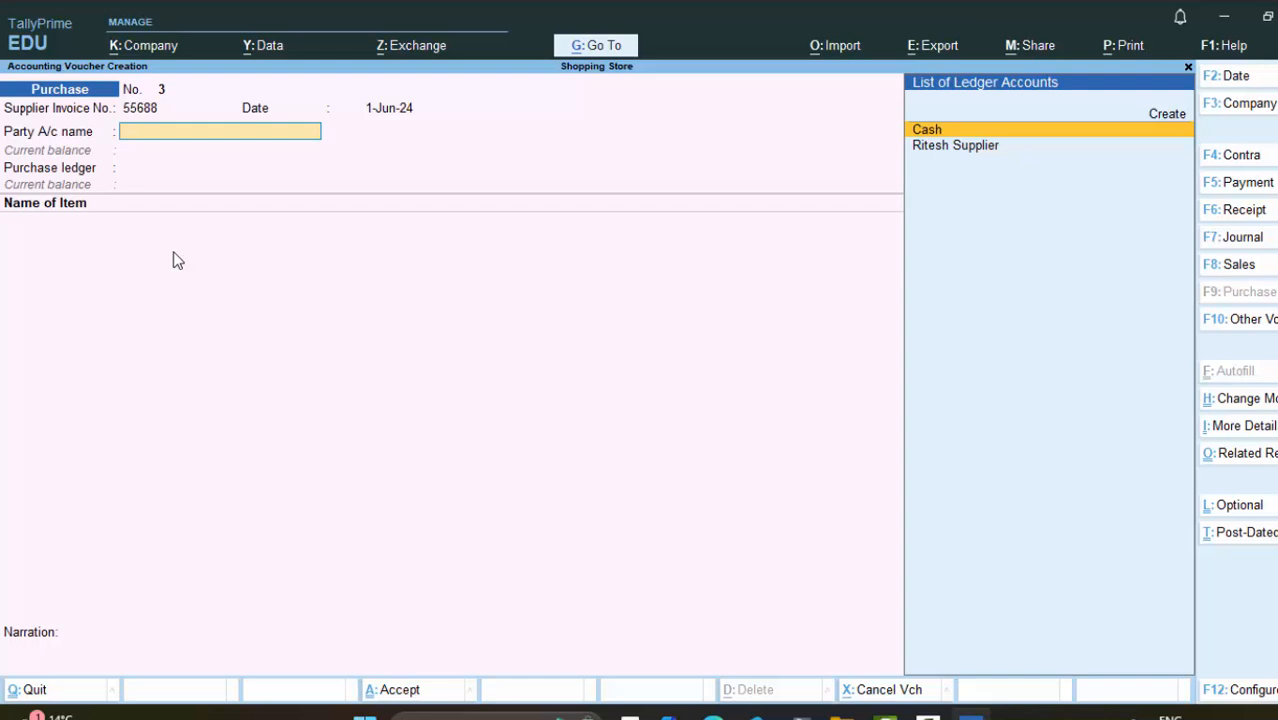
Choose the supplier's ledger as the party for invoice 55688 and leave all receipt details blank.
{"action": "key", "text": "Down"}
{"action": "key", "text": "Return"}
{"action": "key", "text": "Return"}
{"action": "key", "text": "Return"}
{"action": "key", "text": "Return"}
{"action": "key", "text": "Return"}
{"action": "key", "text": "Return"}
{"action": "key", "text": "Return"}
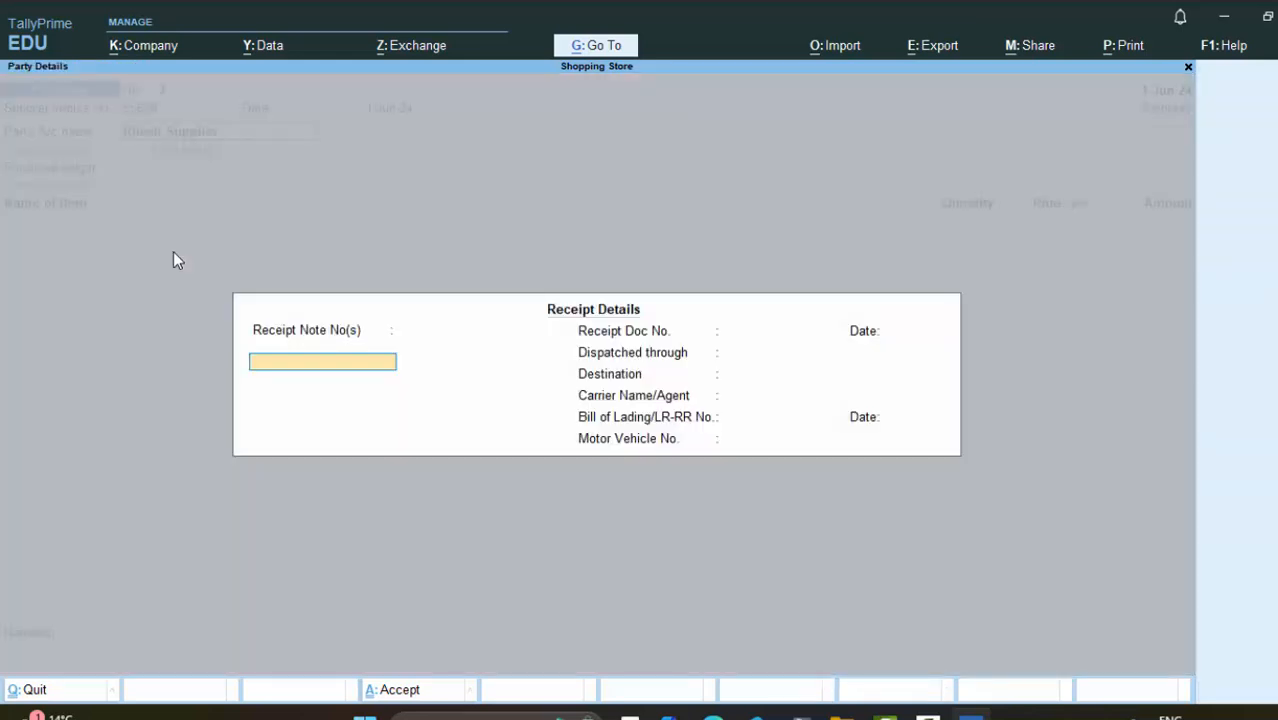
{"action": "key", "text": "Return"}
{"action": "key", "text": "Return"}
{"action": "key", "text": "Return"}
{"action": "key", "text": "Return"}
{"action": "key", "text": "Return"}
{"action": "key", "text": "Return"}
{"action": "key", "text": "Return"}
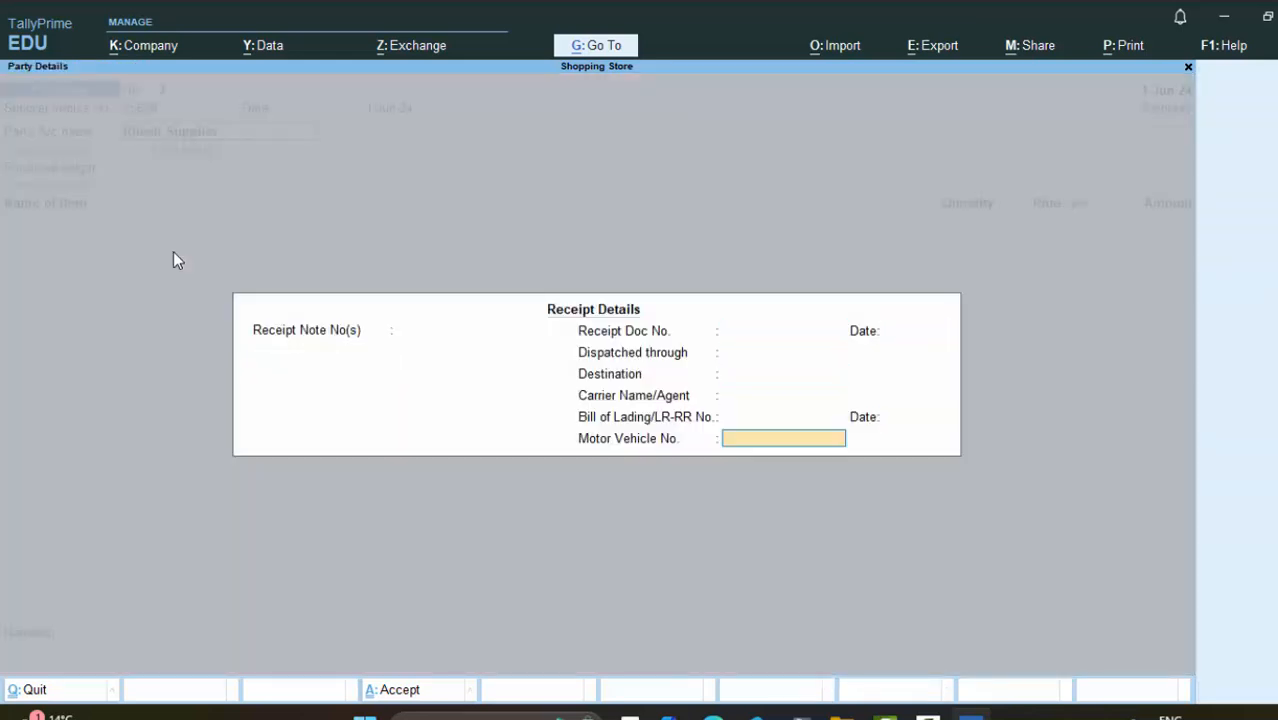
Accept the supplier's default party details for invoice 55688 and select Purchase A/c as the purchase ledger.
{"action": "key", "text": "Return"}
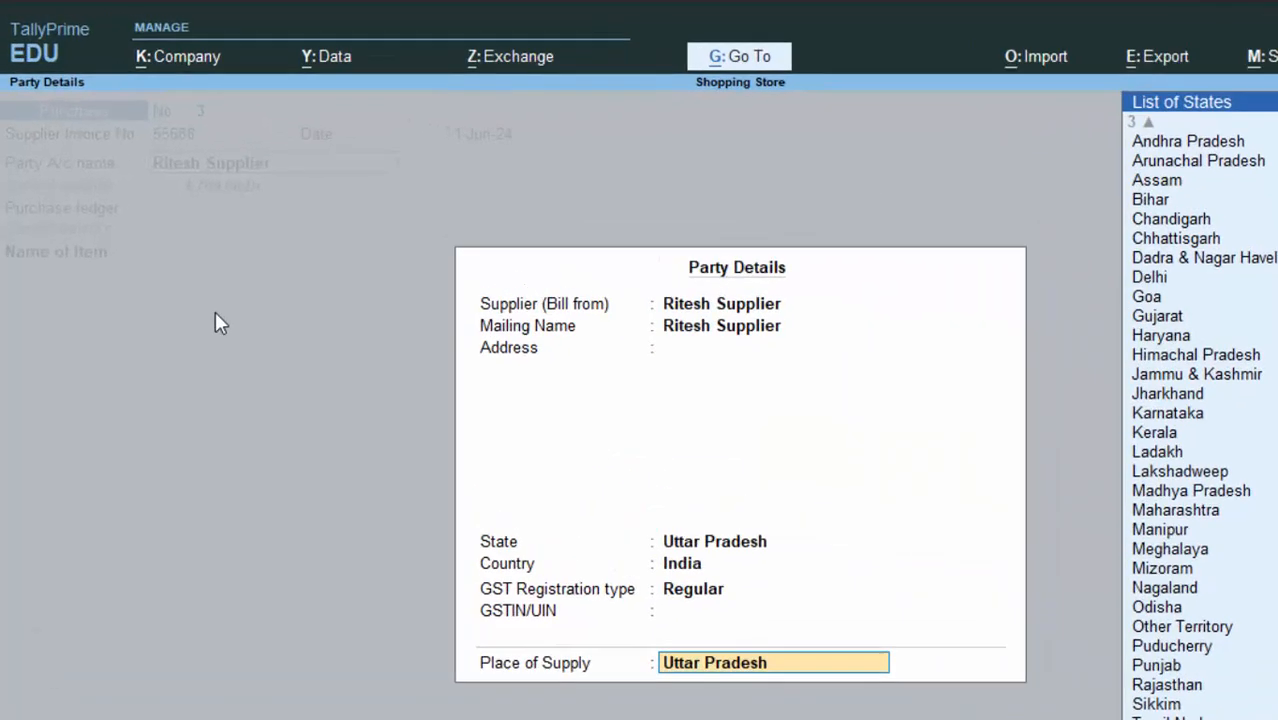
{"action": "key", "text": "Return"}
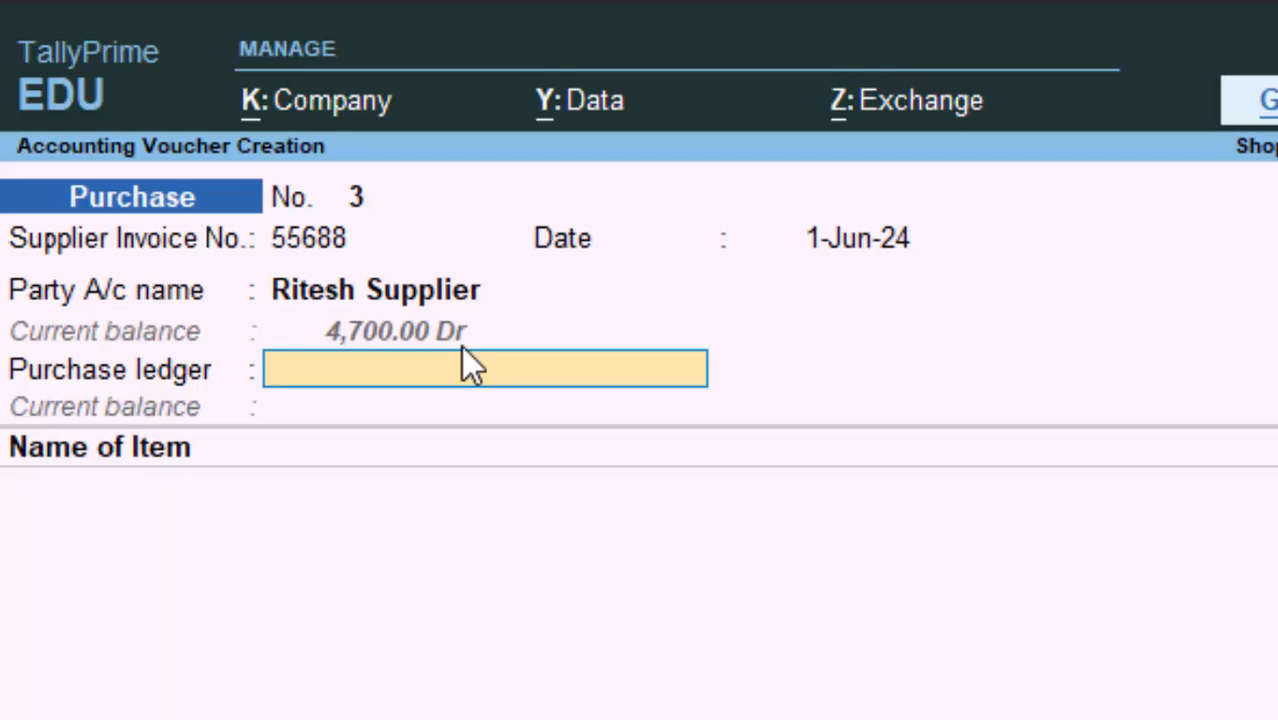
{"action": "key", "text": "Return"}
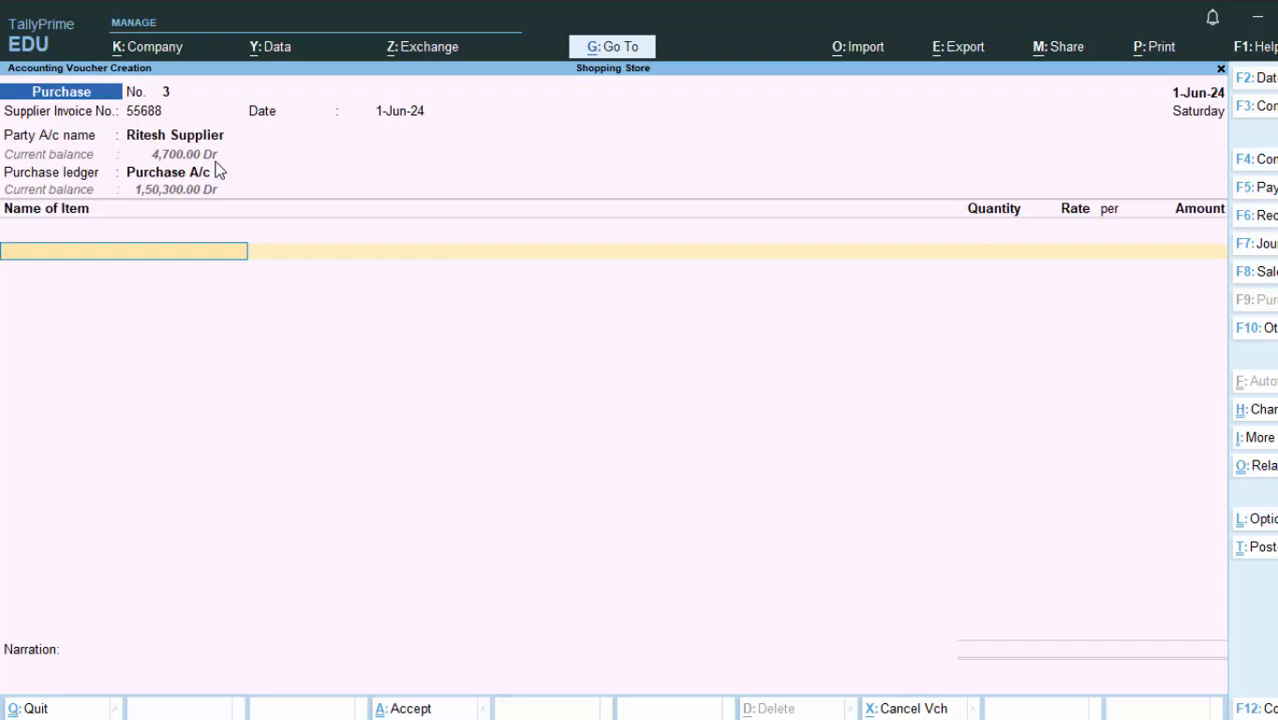
Create a stock item named Buffer from the purchase voucher, with no alias and under Primary.
{"action": "key", "text": "alt+c"}
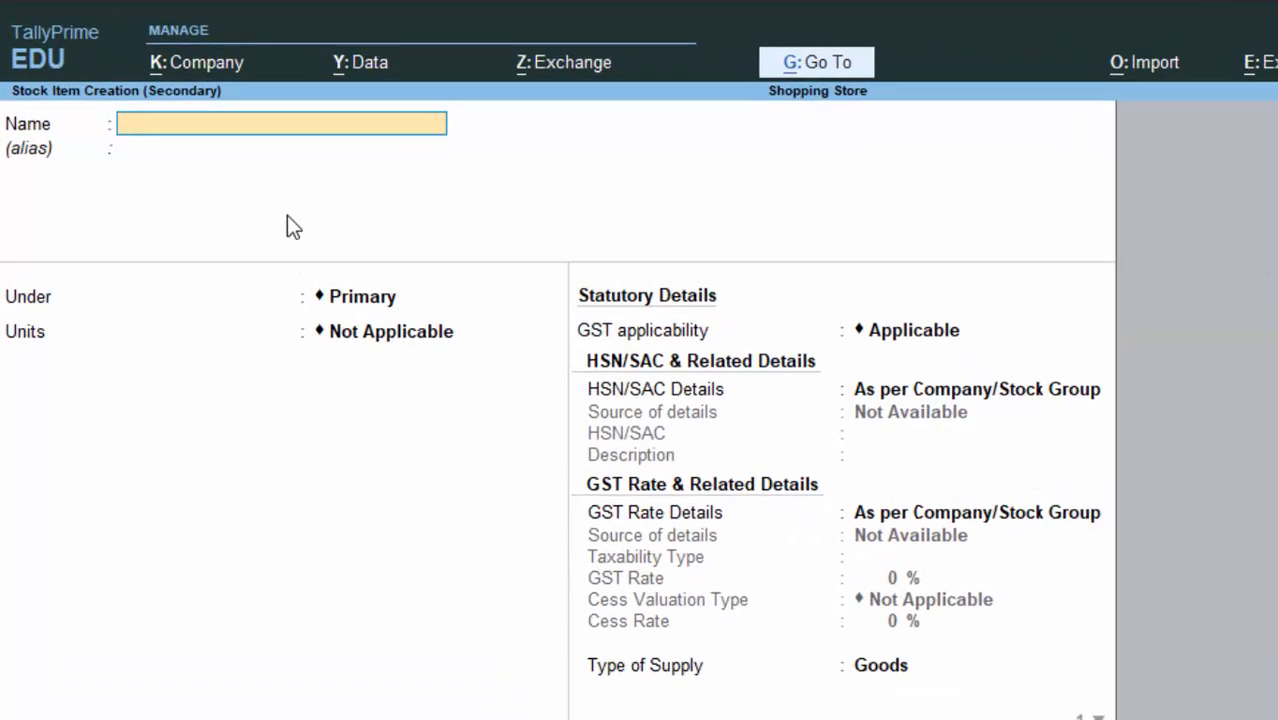
{"action": "type", "text": "Buufer"}
{"action": "key", "text": "BackSpace"}
{"action": "key", "text": "BackSpace"}
{"action": "key", "text": "BackSpace"}
{"action": "key", "text": "BackSpace"}
{"action": "key", "text": "BackSpace"}
{"action": "type", "text": "uffer"}
{"action": "key", "text": "Return"}
{"action": "key", "text": "Return"}
{"action": "key", "text": "Return"}
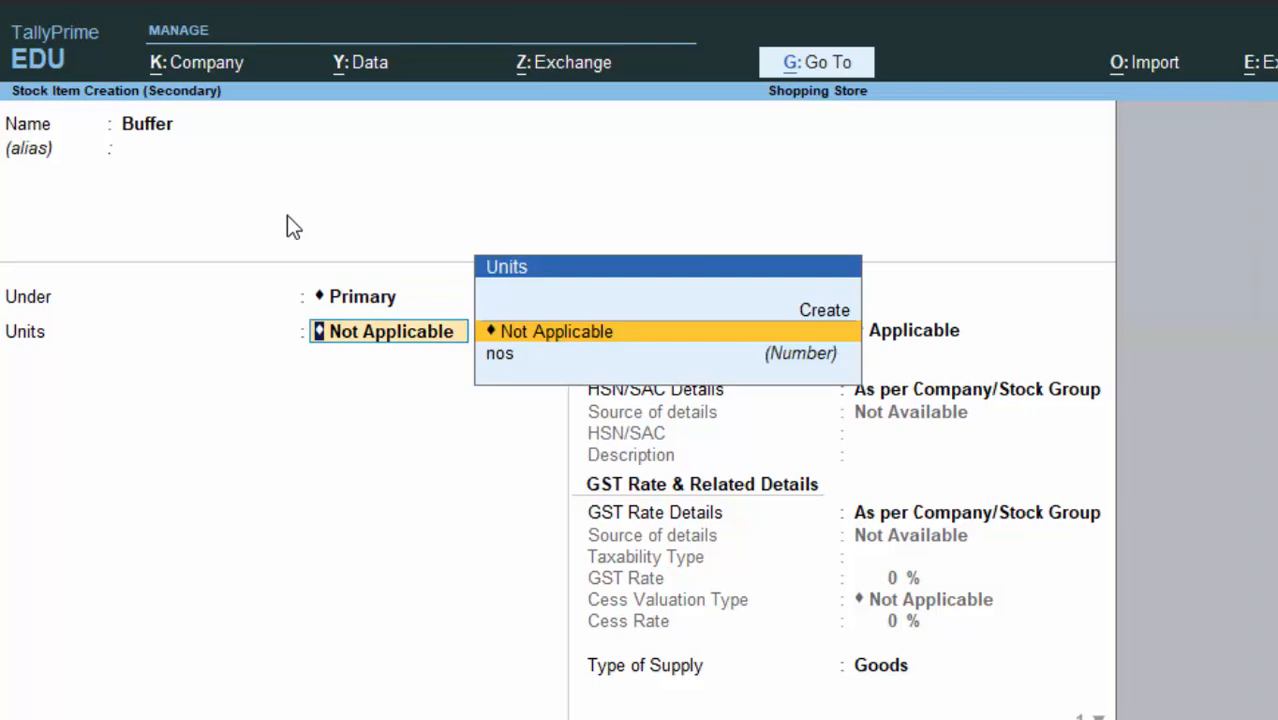
Set the Buffer item's unit to nos, keep the default GST details and save the item.
{"action": "key", "text": "Down"}
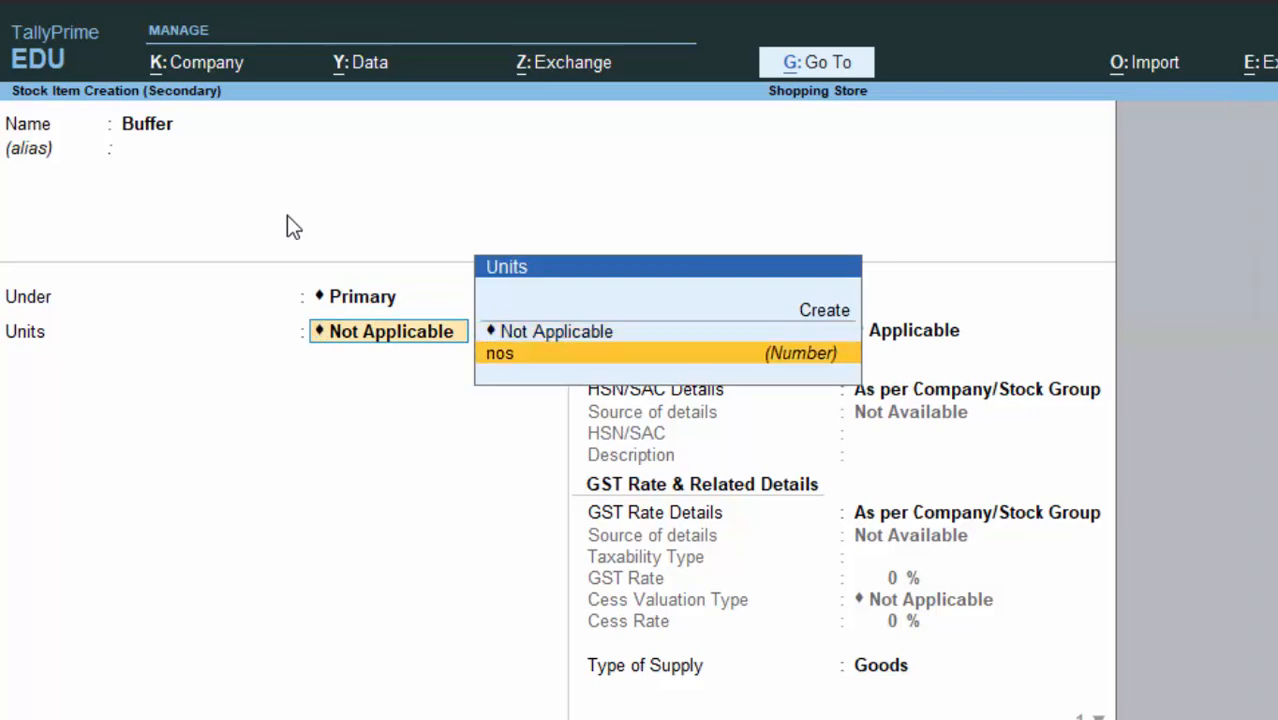
{"action": "key", "text": "Return"}
{"action": "key", "text": "Return"}
{"action": "key", "text": "Return"}
{"action": "key", "text": "Return"}
{"action": "key", "text": "Return"}
{"action": "key", "text": "Return"}
{"action": "key", "text": "Return"}
{"action": "key", "text": "Return"}
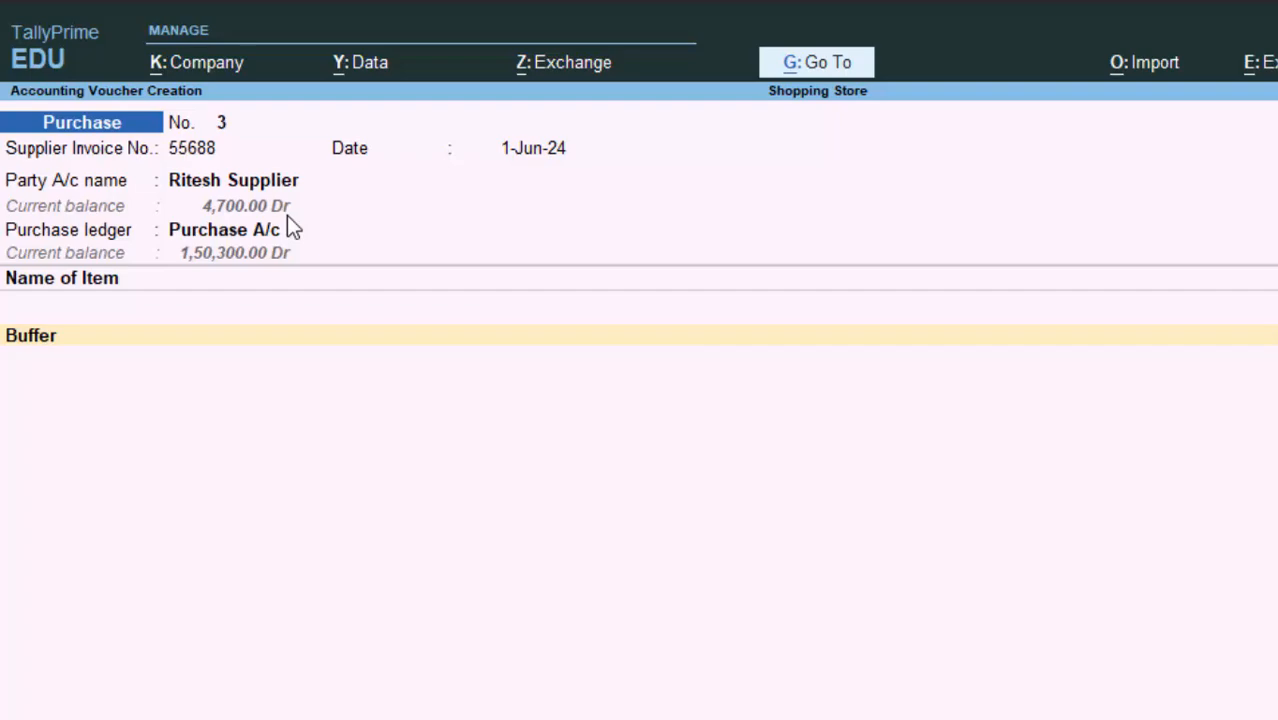
Enter a quantity of 1 nos at a rate of 4000 per nos for Buffer.
{"action": "type", "text": "1"}
{"action": "key", "text": "Return"}
{"action": "type", "text": "4000"}
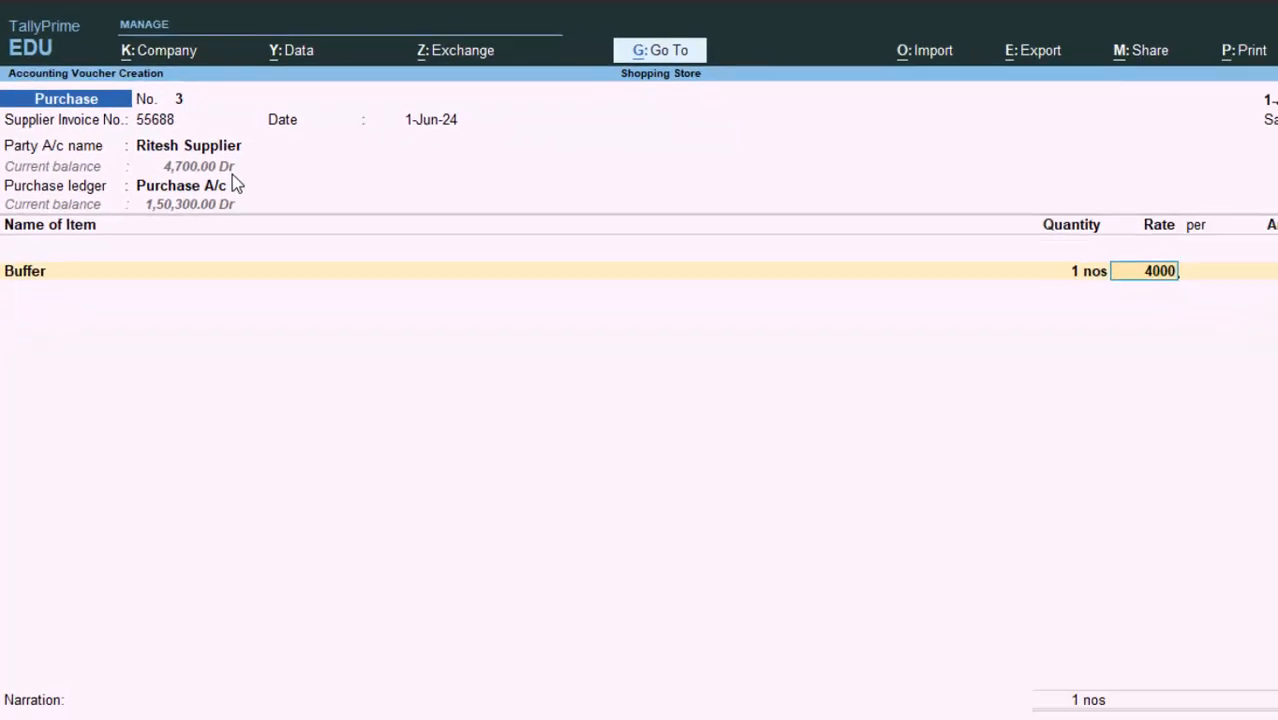
{"action": "key", "text": "Return"}
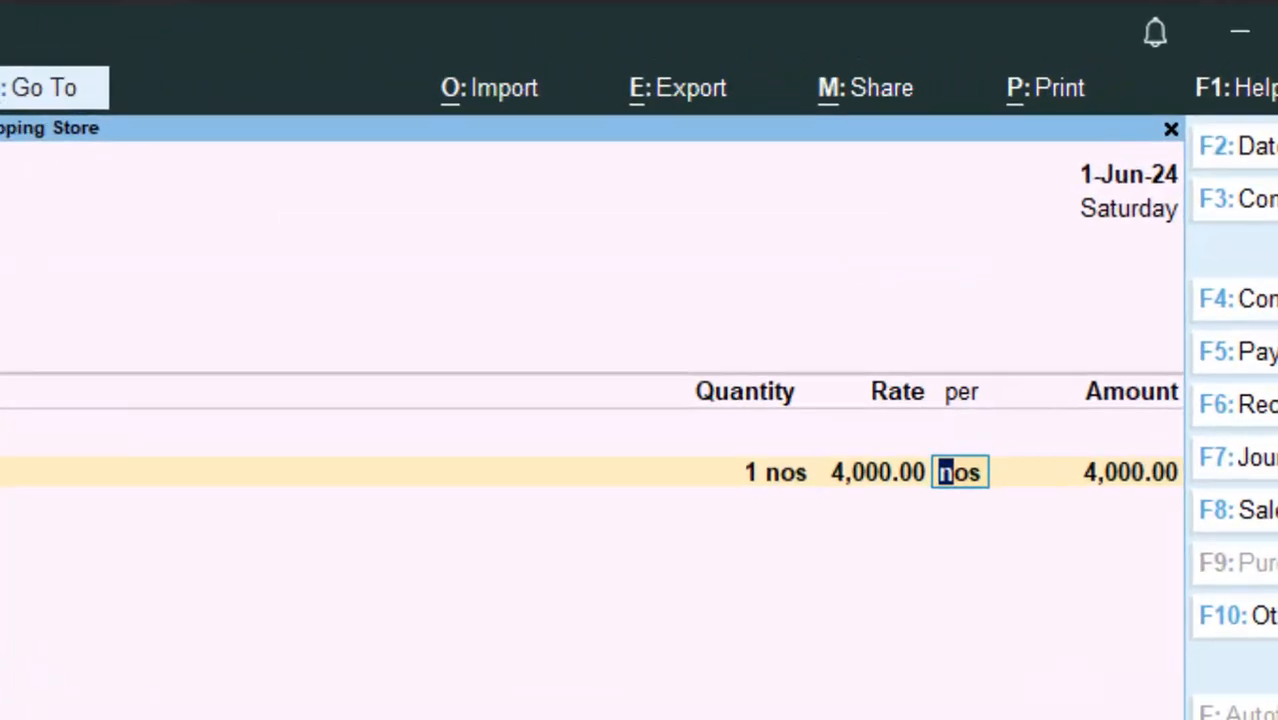
{"action": "key", "text": "Return"}
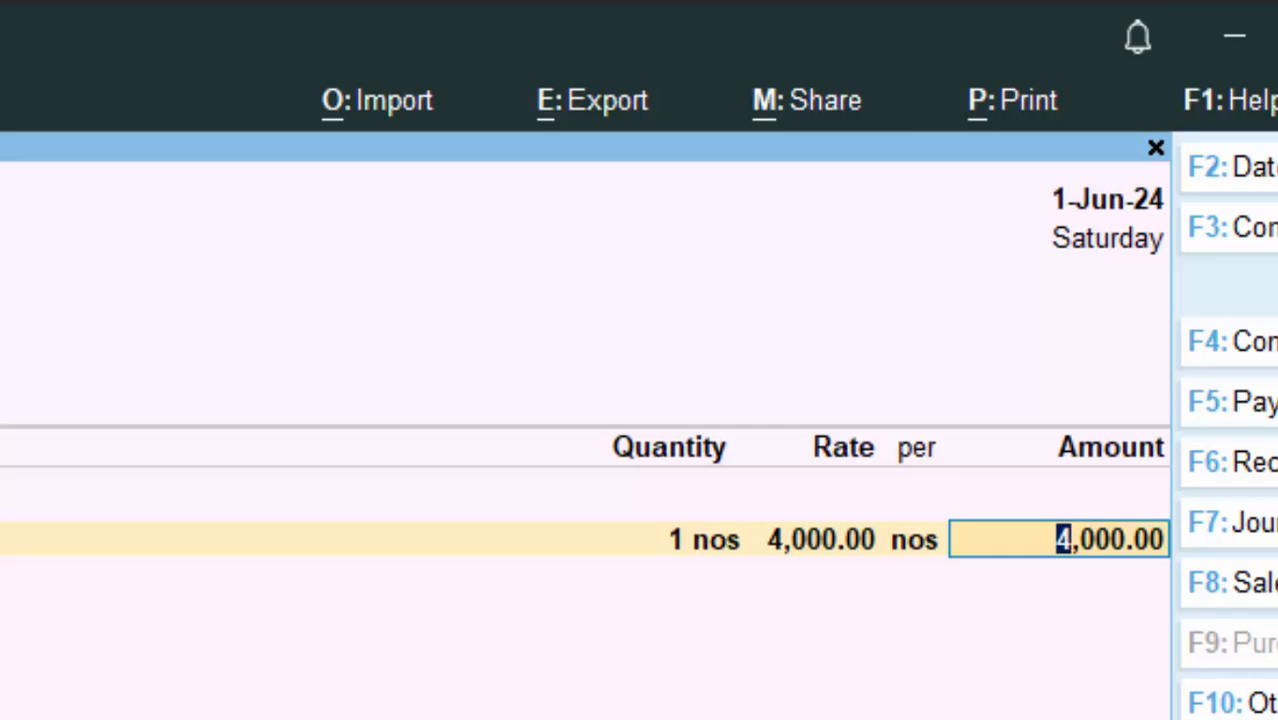
{"action": "key", "text": "Return"}
End the item list, keep the 4,000 Cr bill as New Ref 55688, and save the purchase voucher without narration.
{"action": "key", "text": "Return"}
{"action": "key", "text": "Return"}
{"action": "key", "text": "Return"}
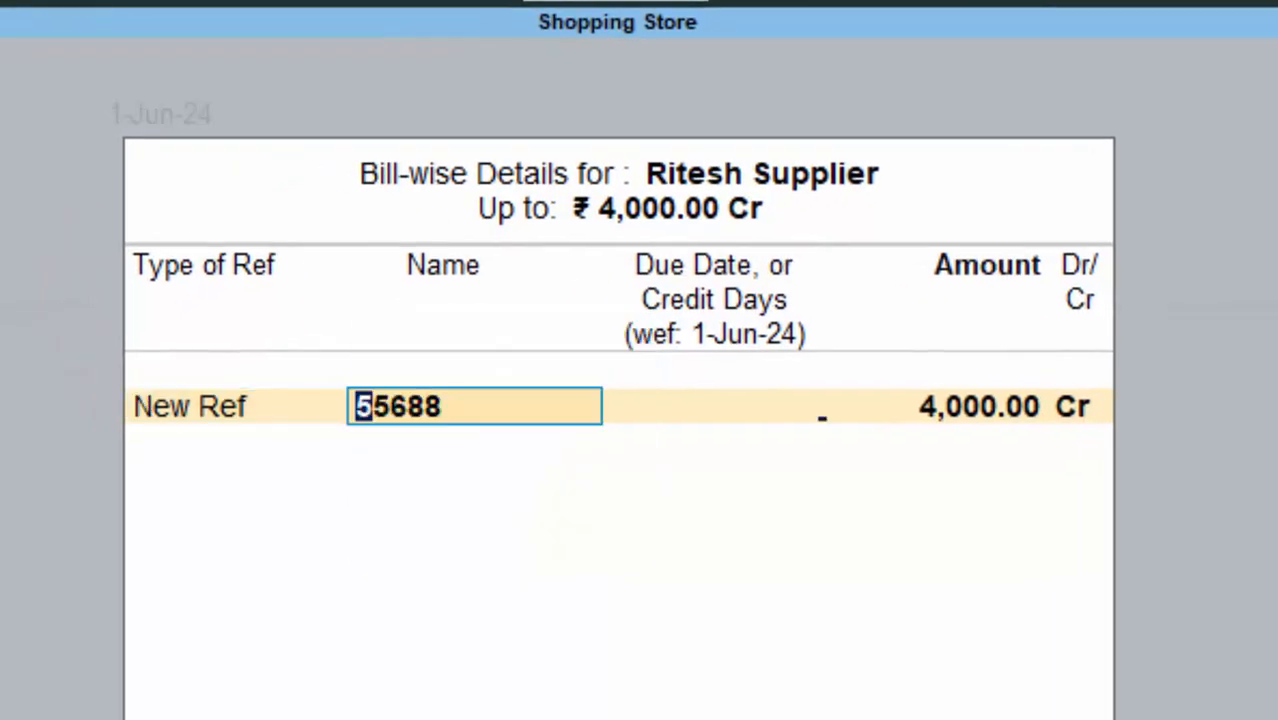
{"action": "key", "text": "Return"}
{"action": "key", "text": "Return"}
{"action": "key", "text": "Return"}
{"action": "key", "text": "Return"}
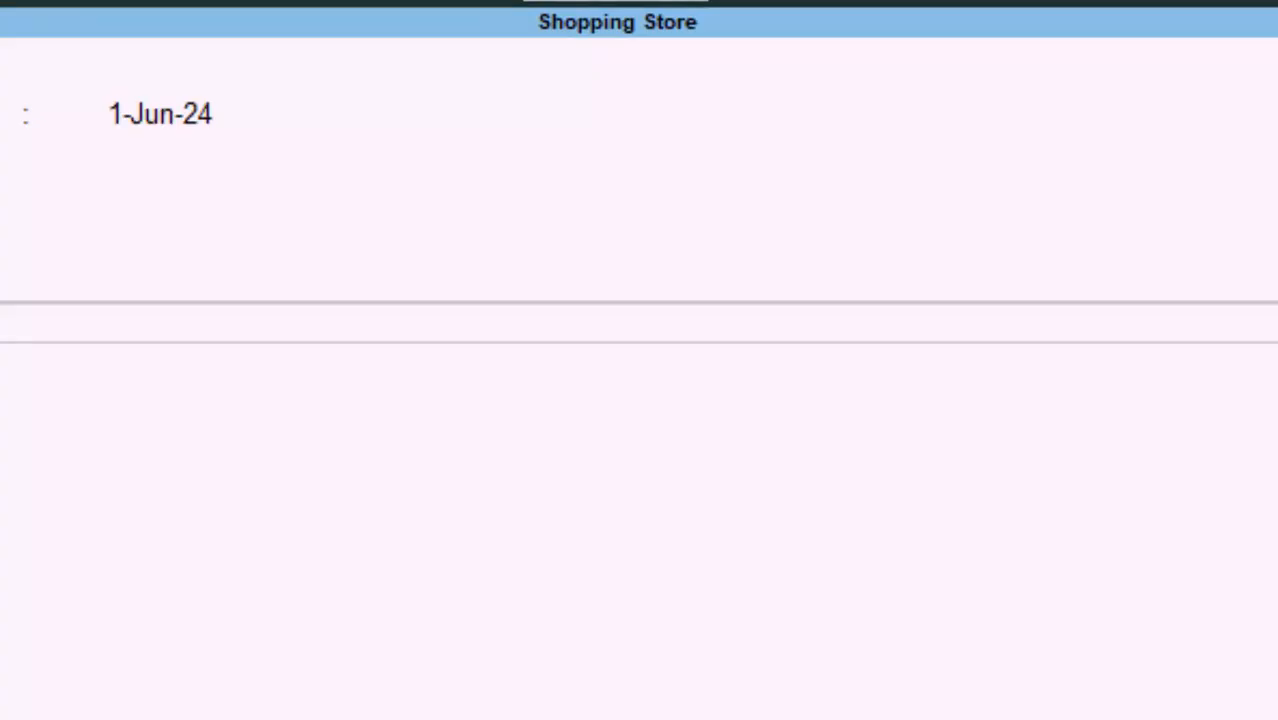
{"action": "key", "text": "Return"}
{"action": "key", "text": "Return"}
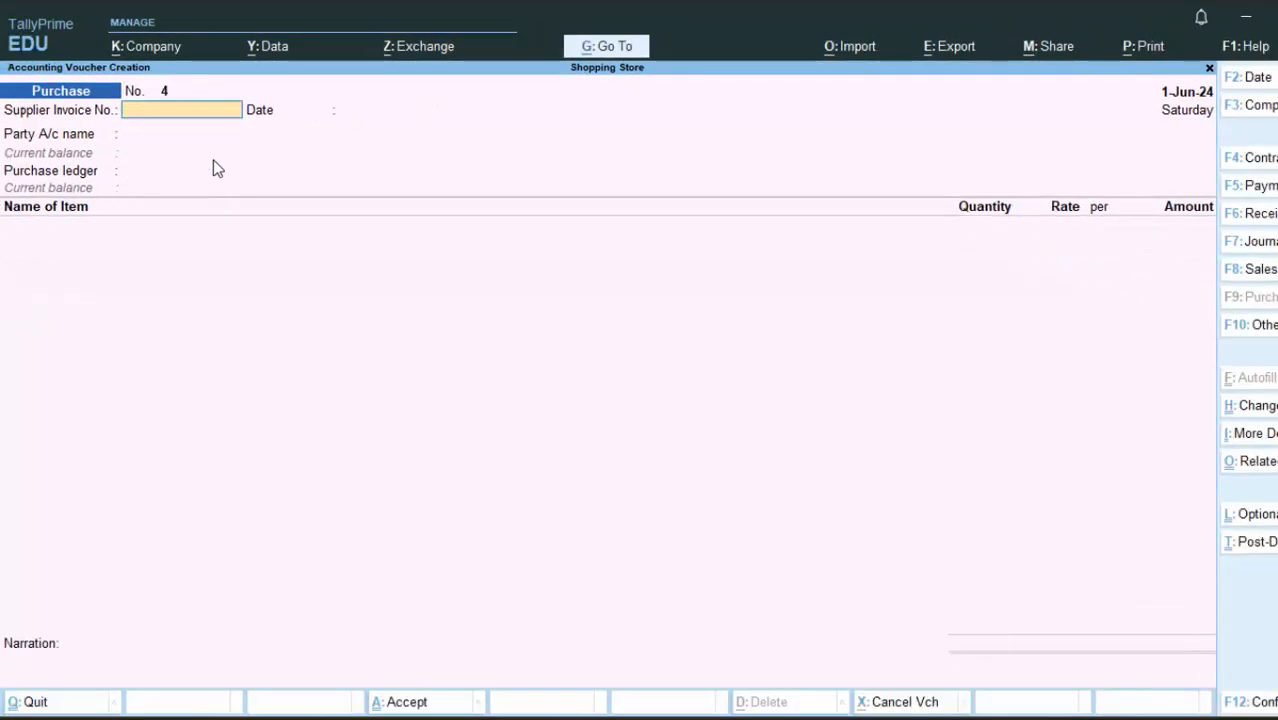
Enter supplier invoice number 64747 in the new purchase voucher and keep 1-Jun-24 as the invoice date.
{"action": "type", "text": "64747"}
{"action": "key", "text": "Return"}
{"action": "key", "text": "Return"}
Choose the supplier's ledger as the party for invoice 64747 and leave all receipt details blank.
{"action": "key", "text": "Down"}
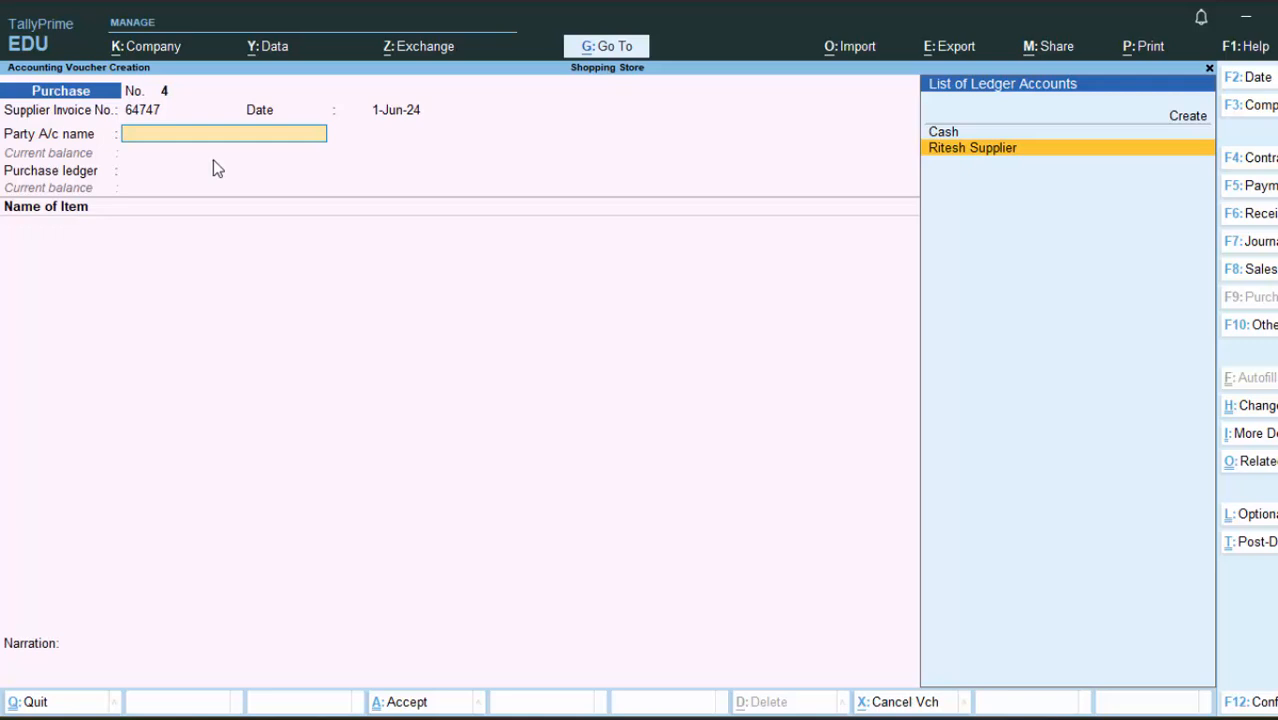
{"action": "key", "text": "Return"}
{"action": "key", "text": "Return"}
{"action": "key", "text": "Return"}
{"action": "key", "text": "Return"}
{"action": "key", "text": "Return"}
{"action": "key", "text": "Return"}
{"action": "key", "text": "Return"}
{"action": "key", "text": "Return"}
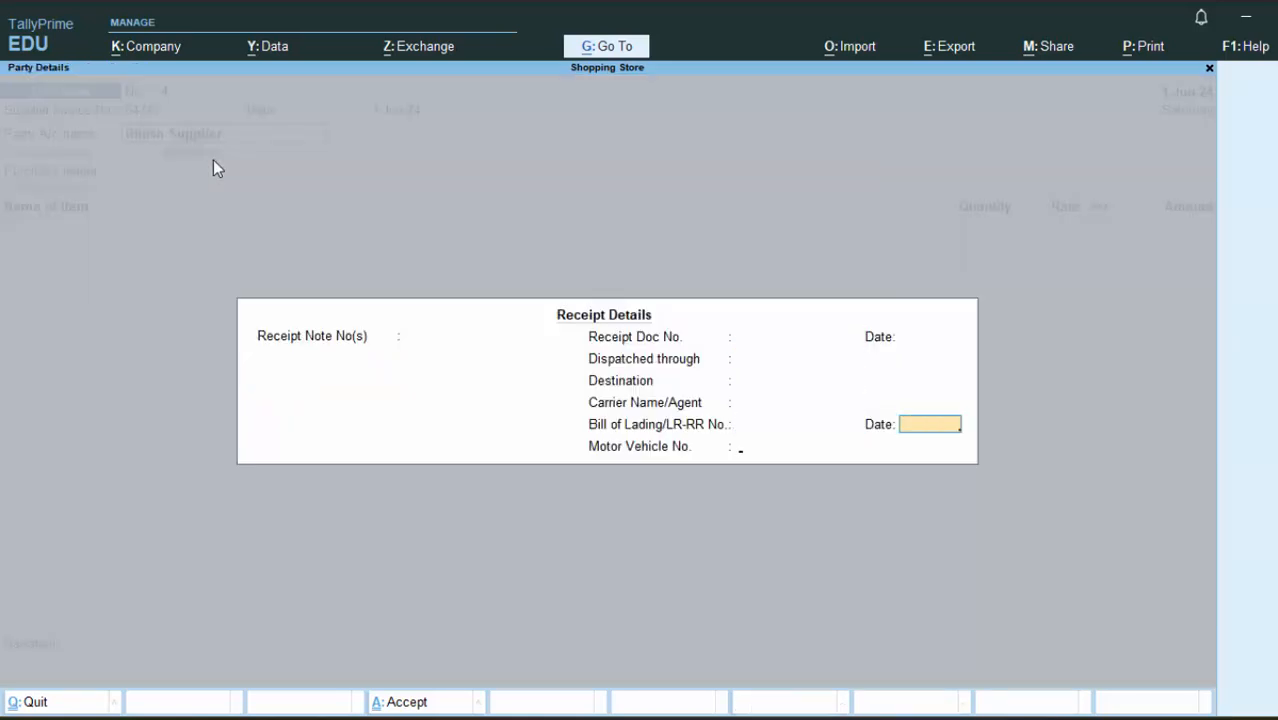
{"action": "key", "text": "Return"}
{"action": "key", "text": "Return"}
Accept the supplier's default party details for invoice 64747, with Uttar Pradesh as the place of supply.
{"action": "key", "text": "Return"}
{"action": "key", "text": "Return"}
{"action": "key", "text": "Return"}
{"action": "key", "text": "Return"}
{"action": "key", "text": "Return"}
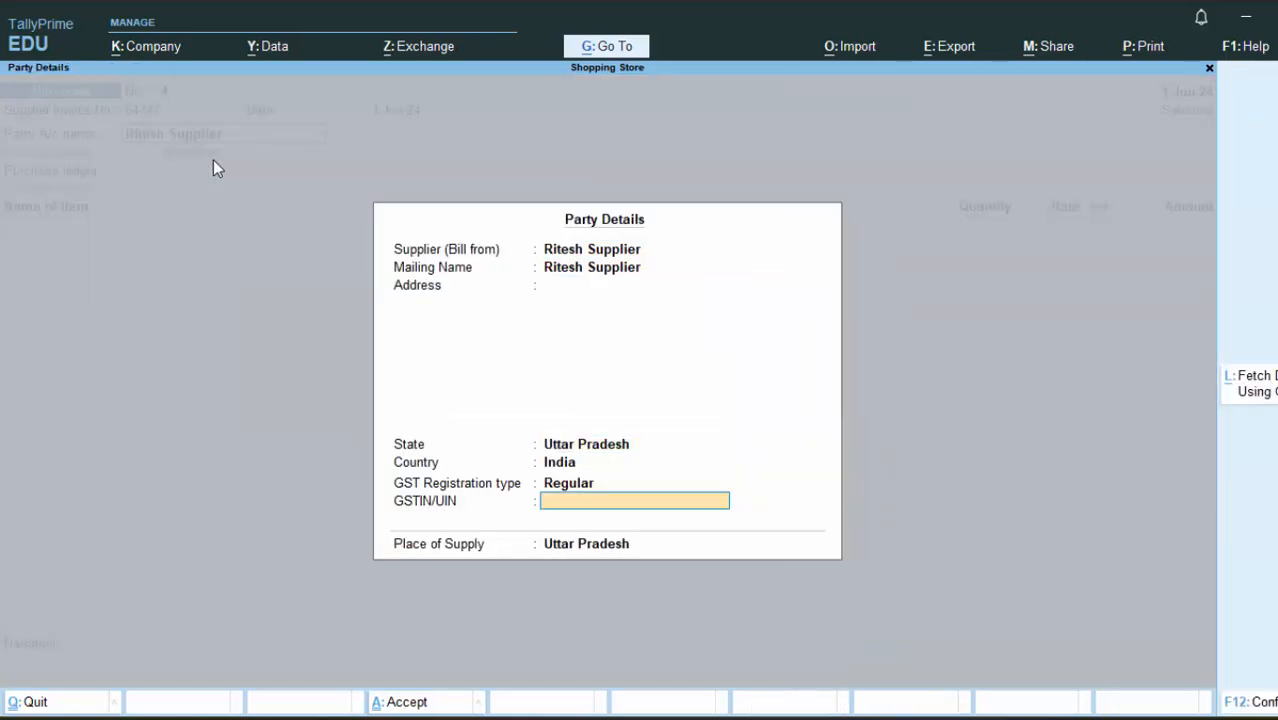
{"action": "key", "text": "Return"}
{"action": "key", "text": "Return"}
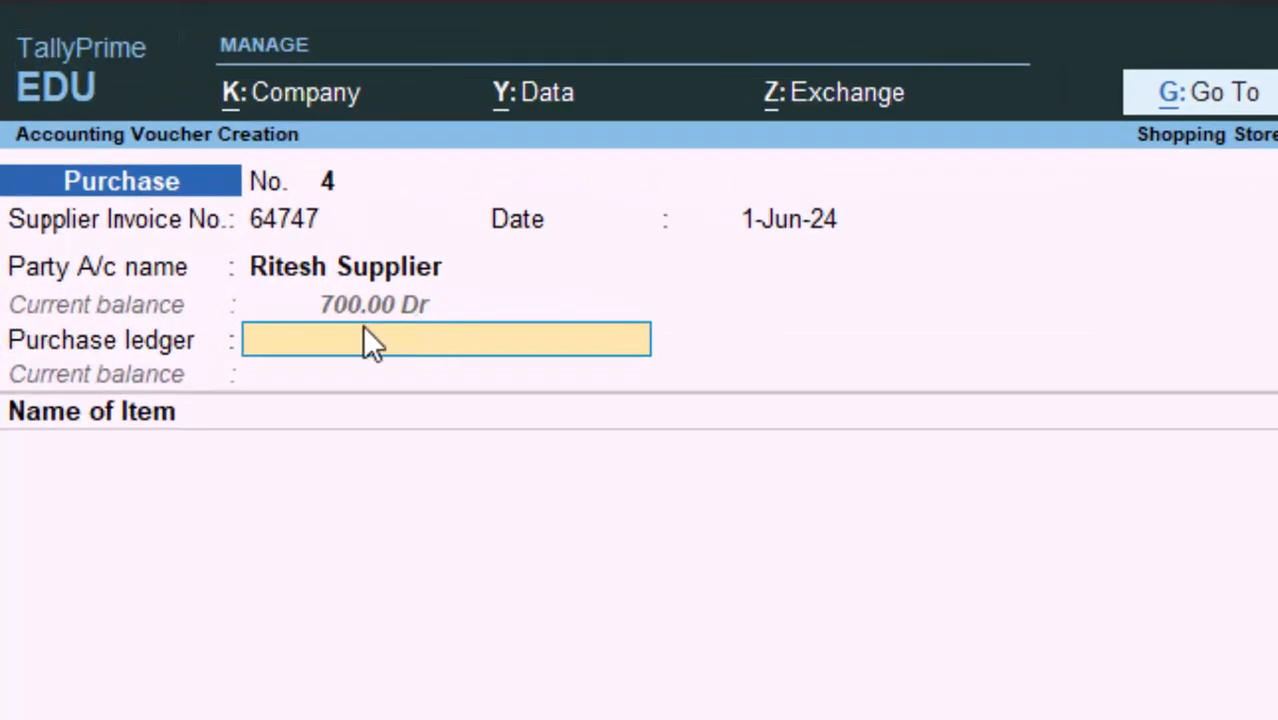